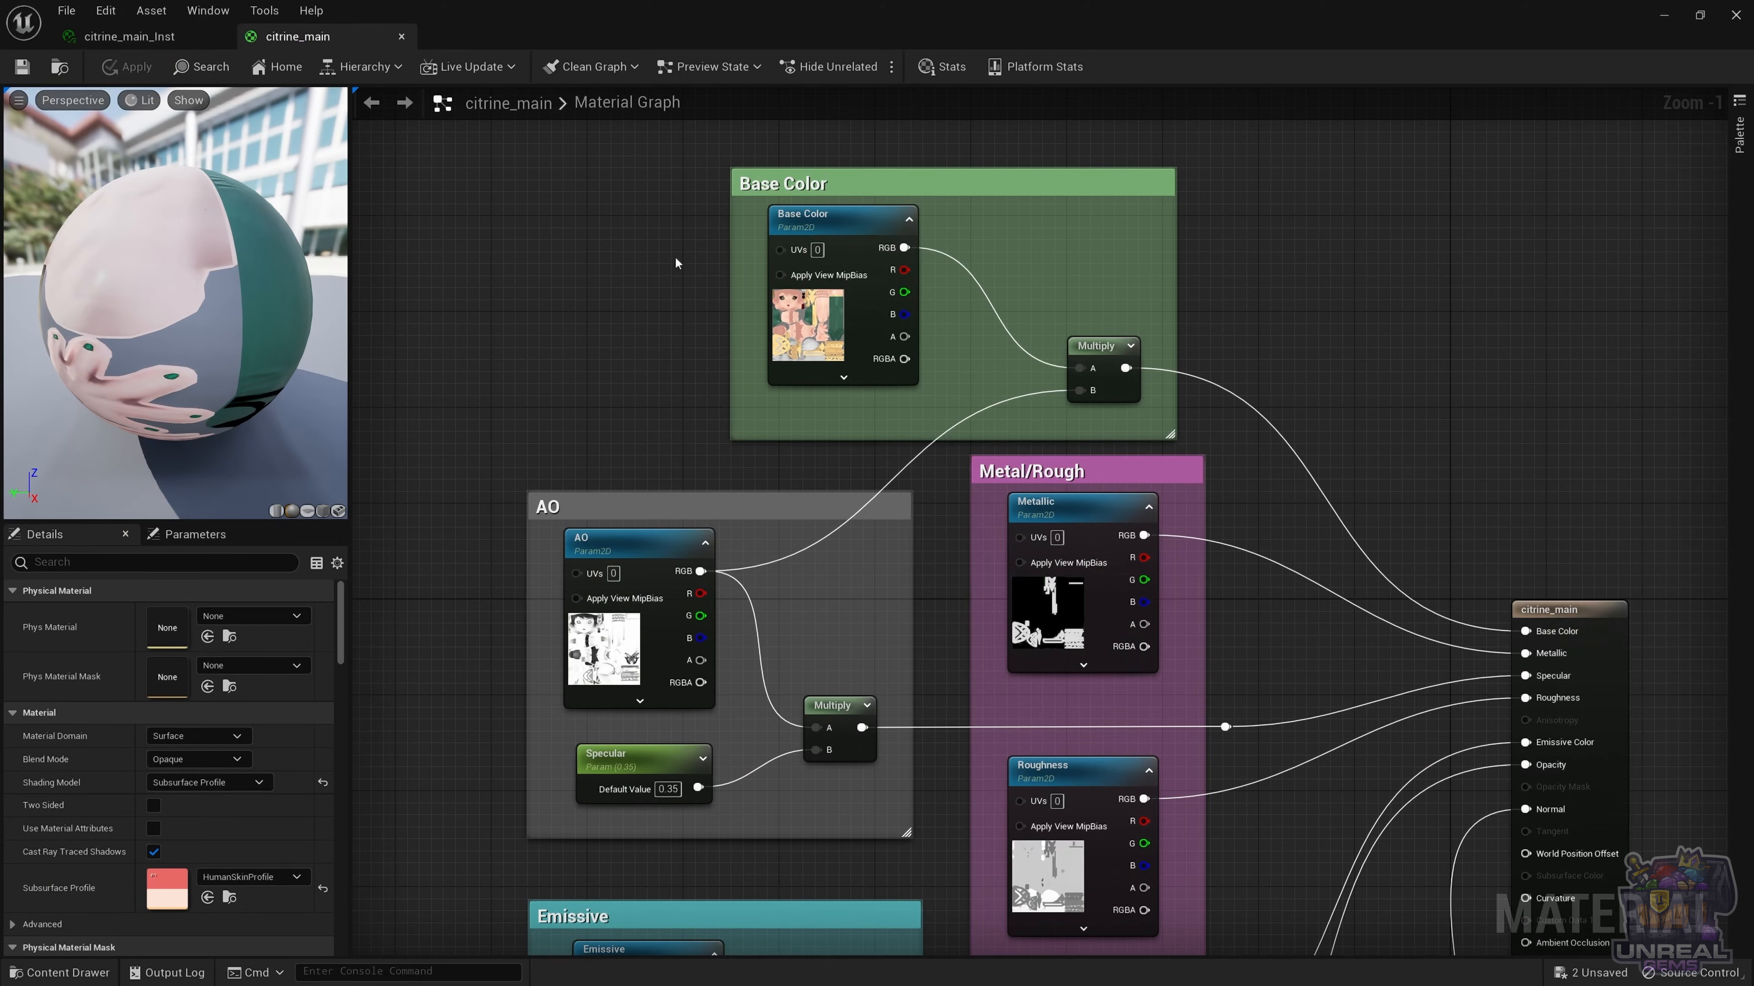
# Open the texture assigned to the Metallic node in the Metal/Rough group to inspect its settings, and return to the citrine_main graph.
pyautogui.moveTo(675, 262); pyautogui.dragTo(568, 342, button='right')
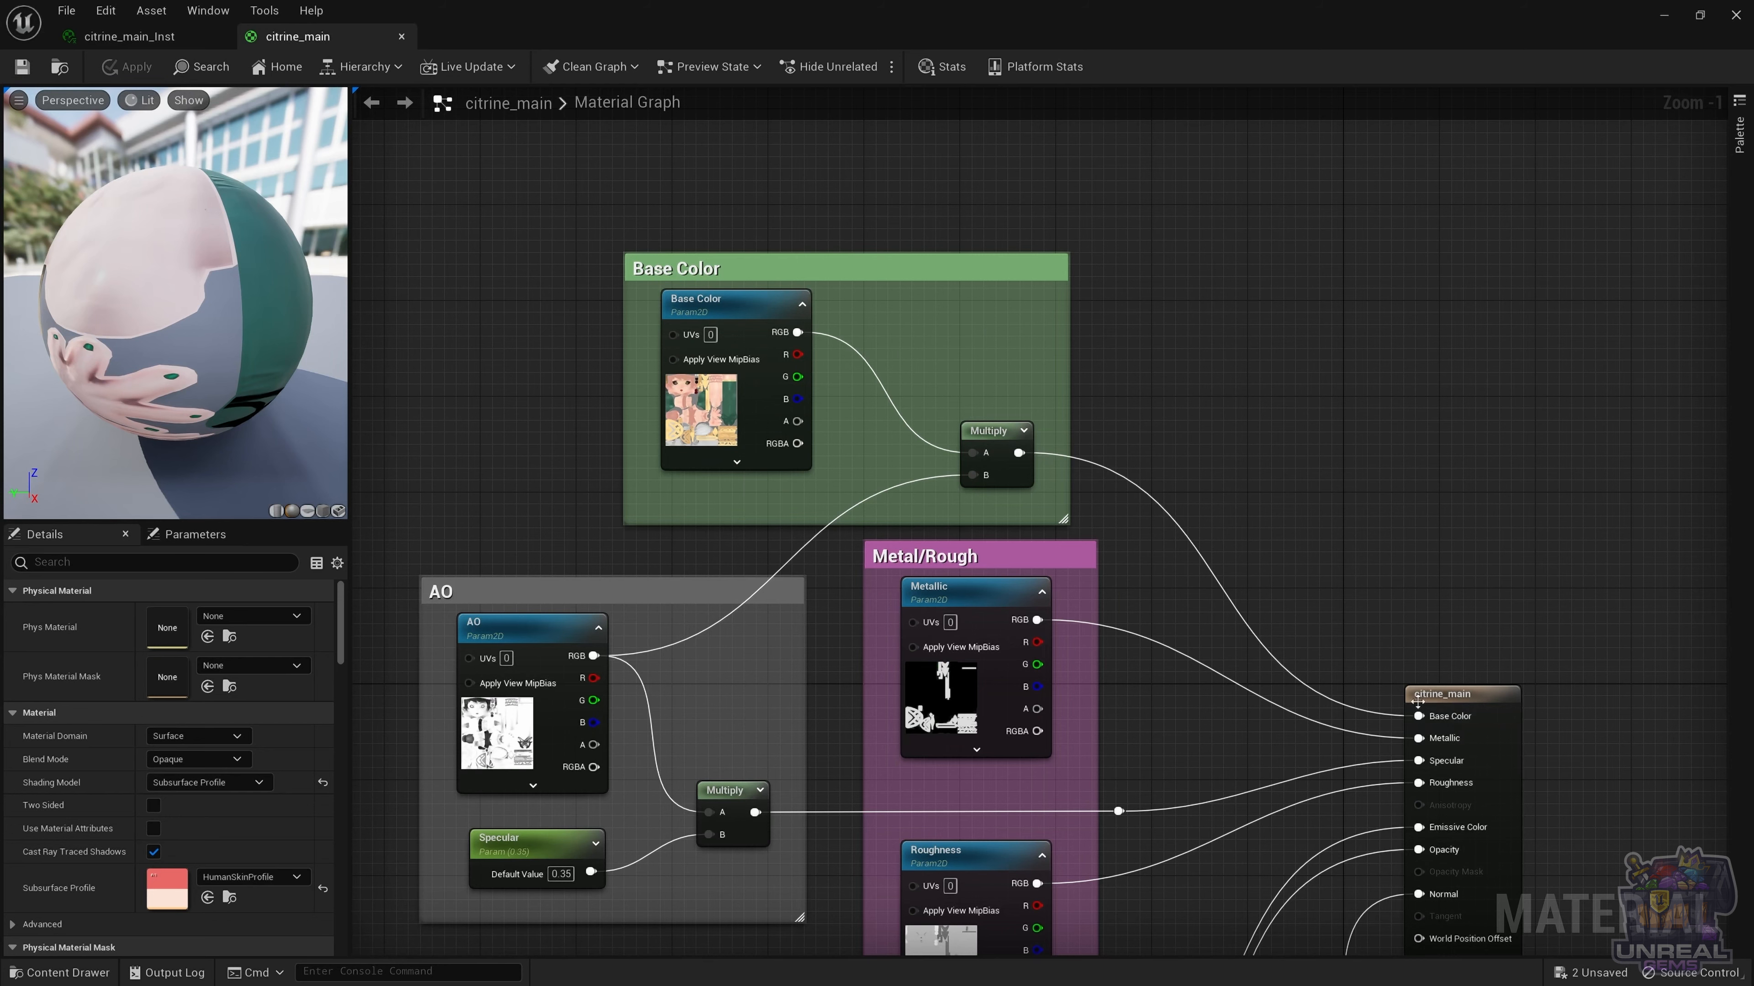
pyautogui.moveTo(475, 525); pyautogui.dragTo(558, 442, button='right')
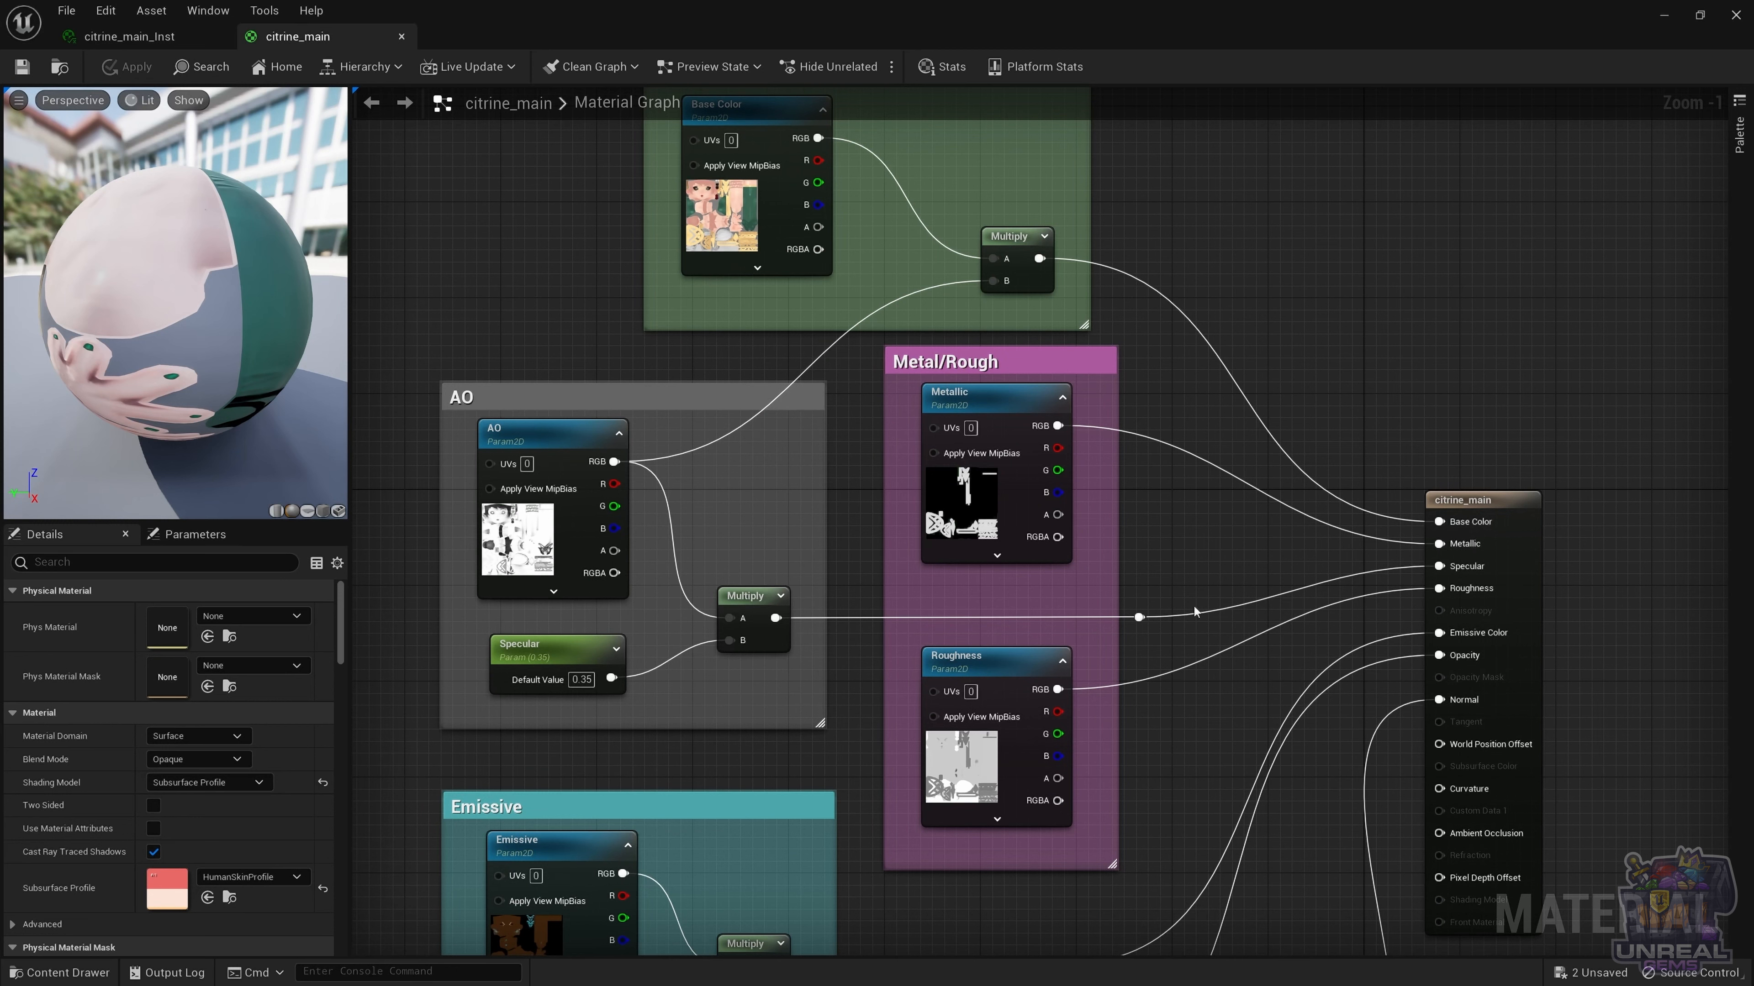
pyautogui.moveTo(1409, 565); pyautogui.dragTo(1439, 566)
pyautogui.moveTo(1173, 404); pyautogui.dragTo(1098, 382, button='right')
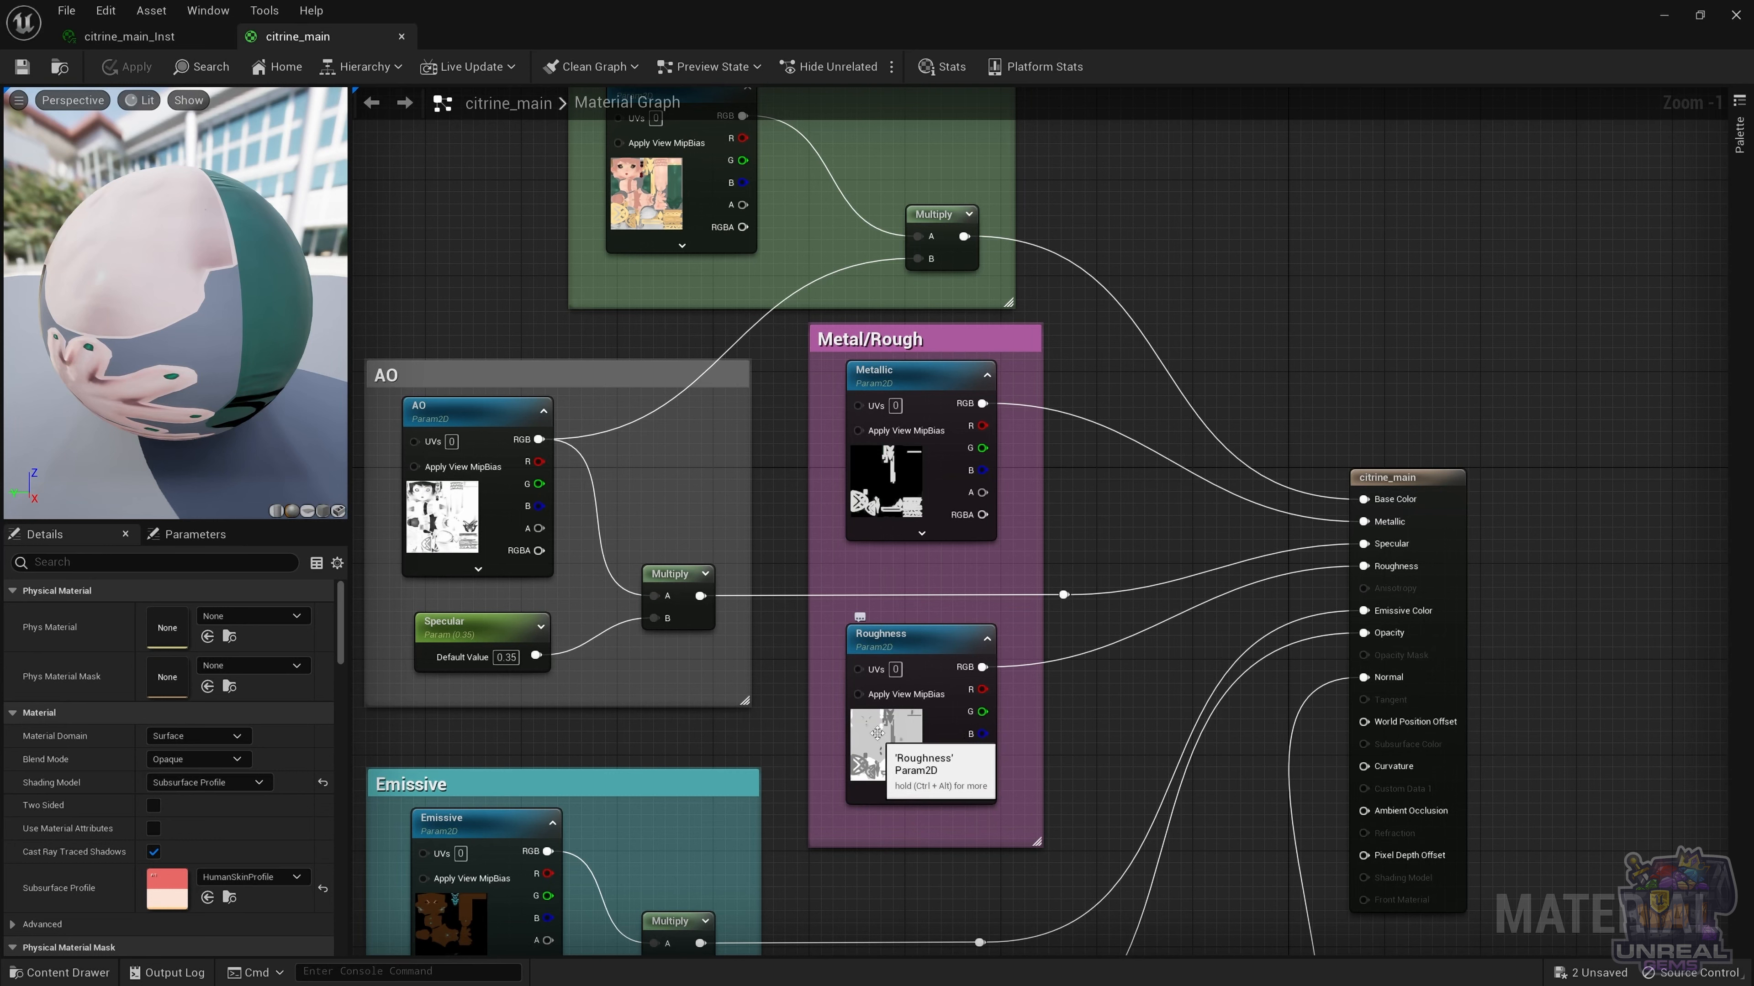
pyautogui.click(872, 495)
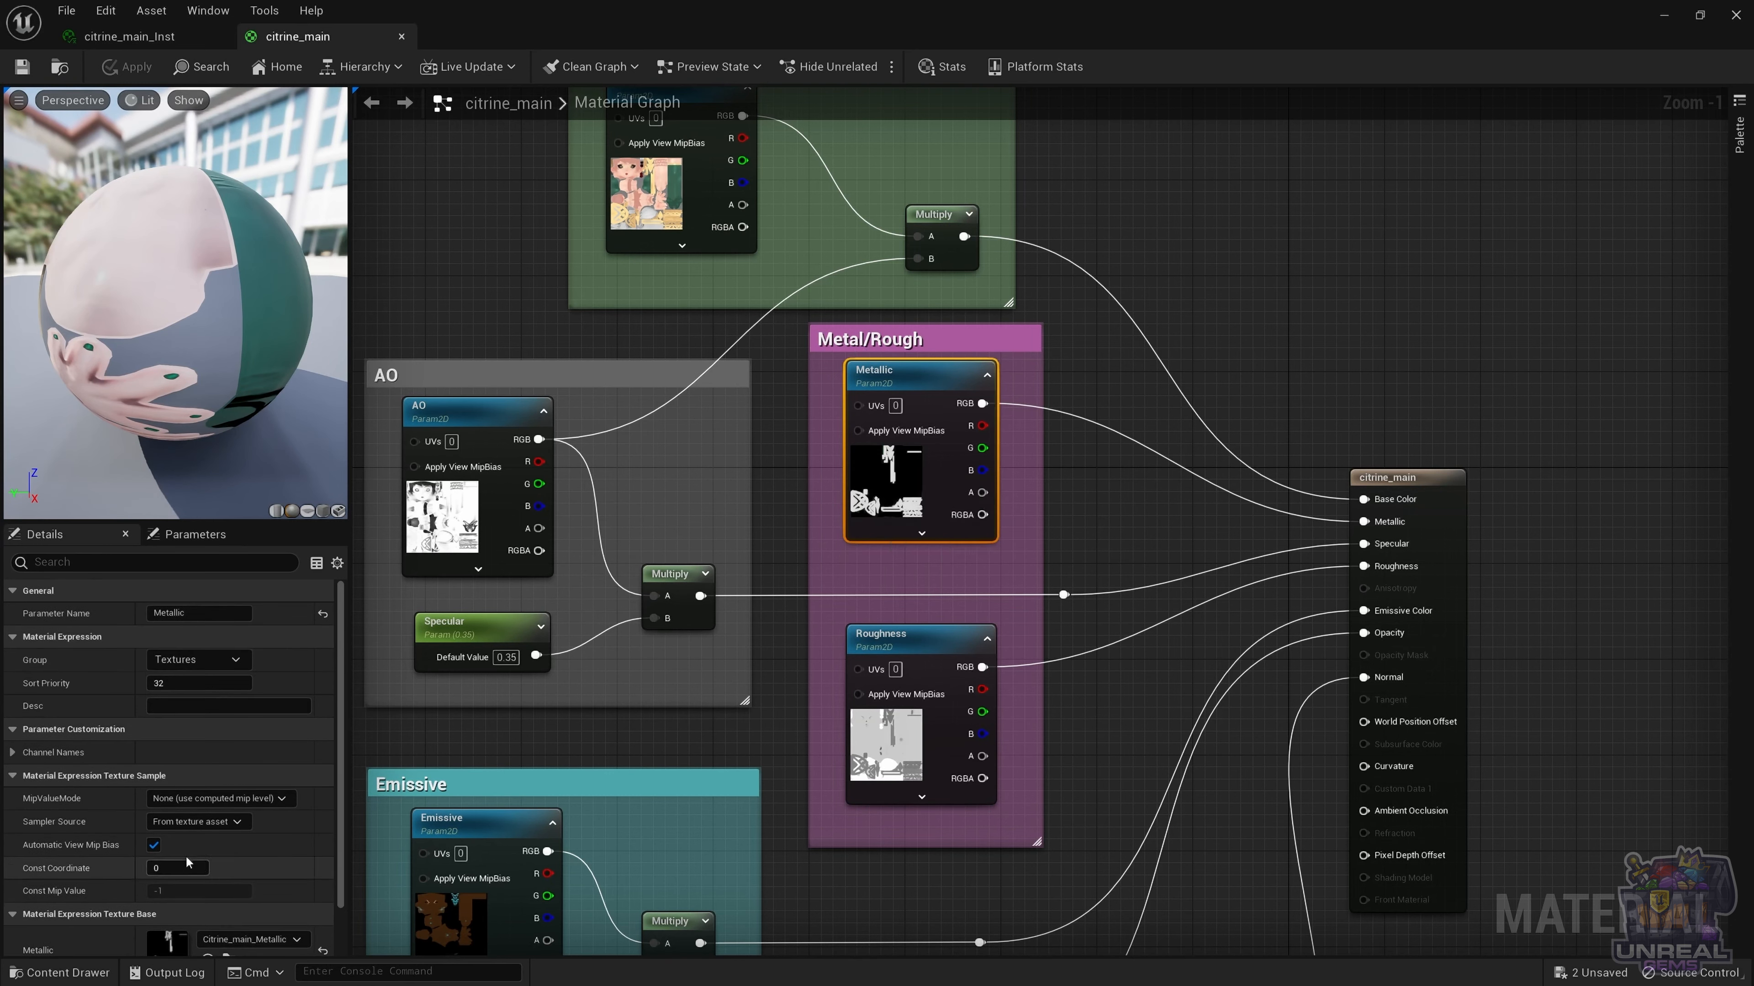
pyautogui.scroll(-1, 210, 878)
pyautogui.doubleClick(168, 879)
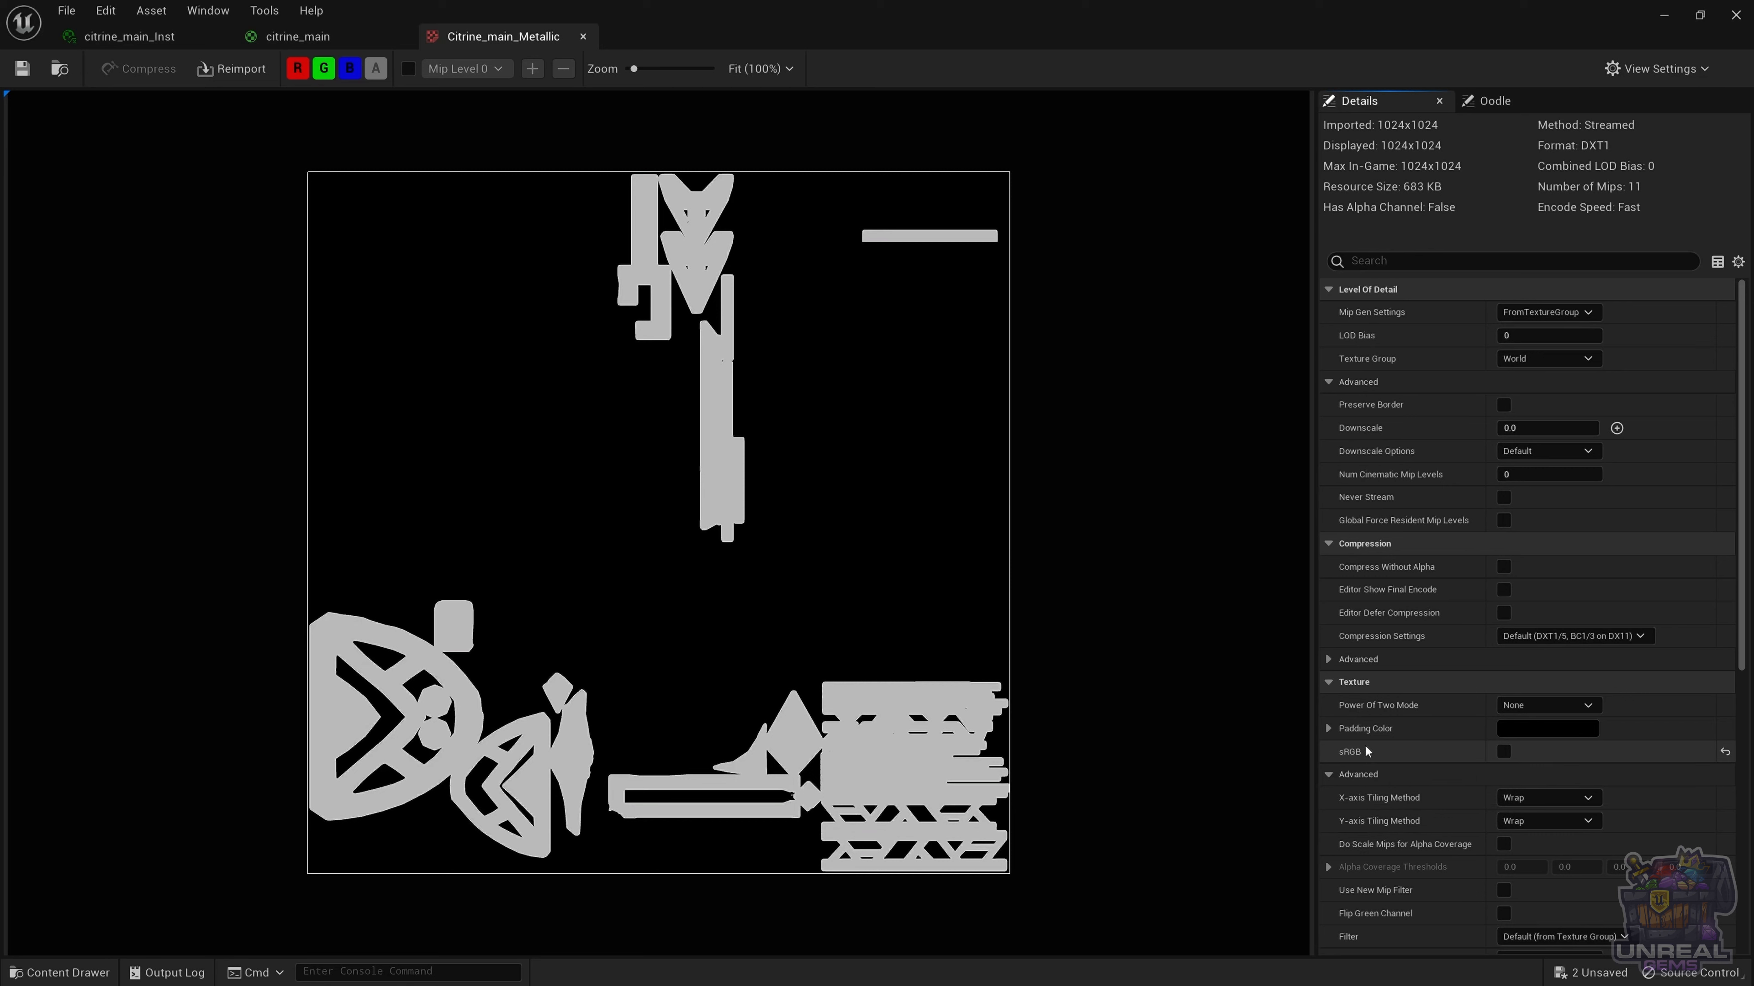
pyautogui.click(286, 42)
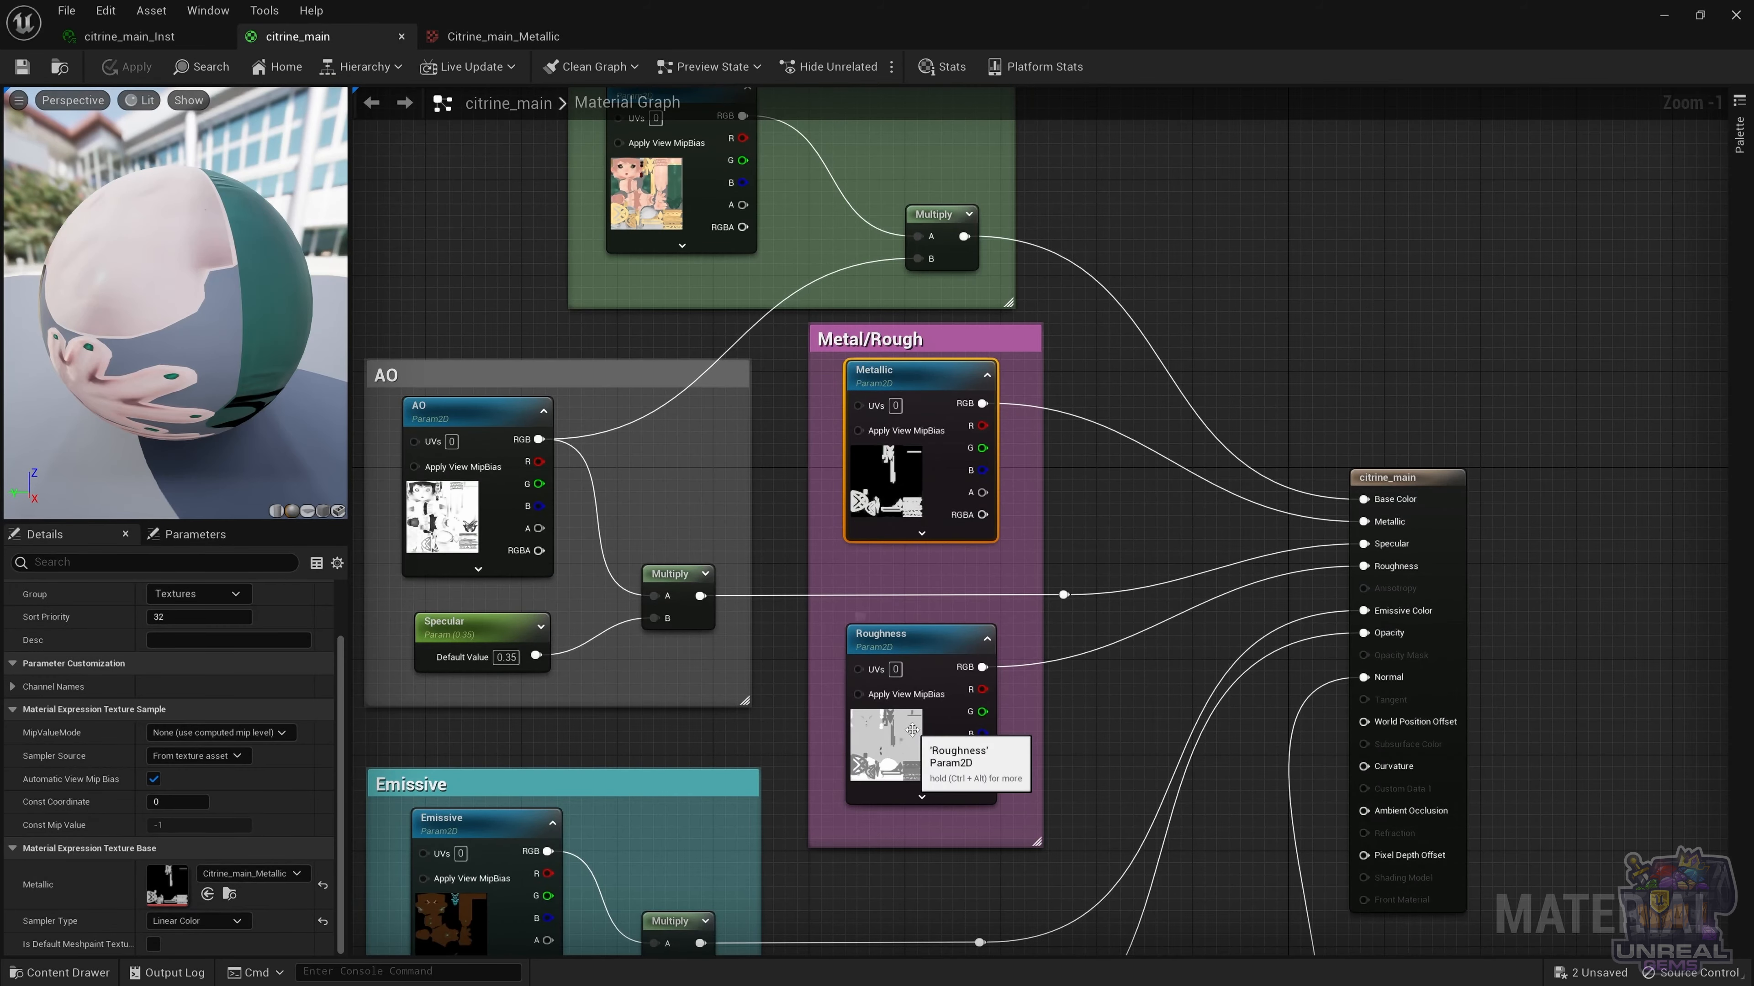
# Open the Roughness node's texture to inspect it, and return to the citrine_main graph.
pyautogui.click(897, 749)
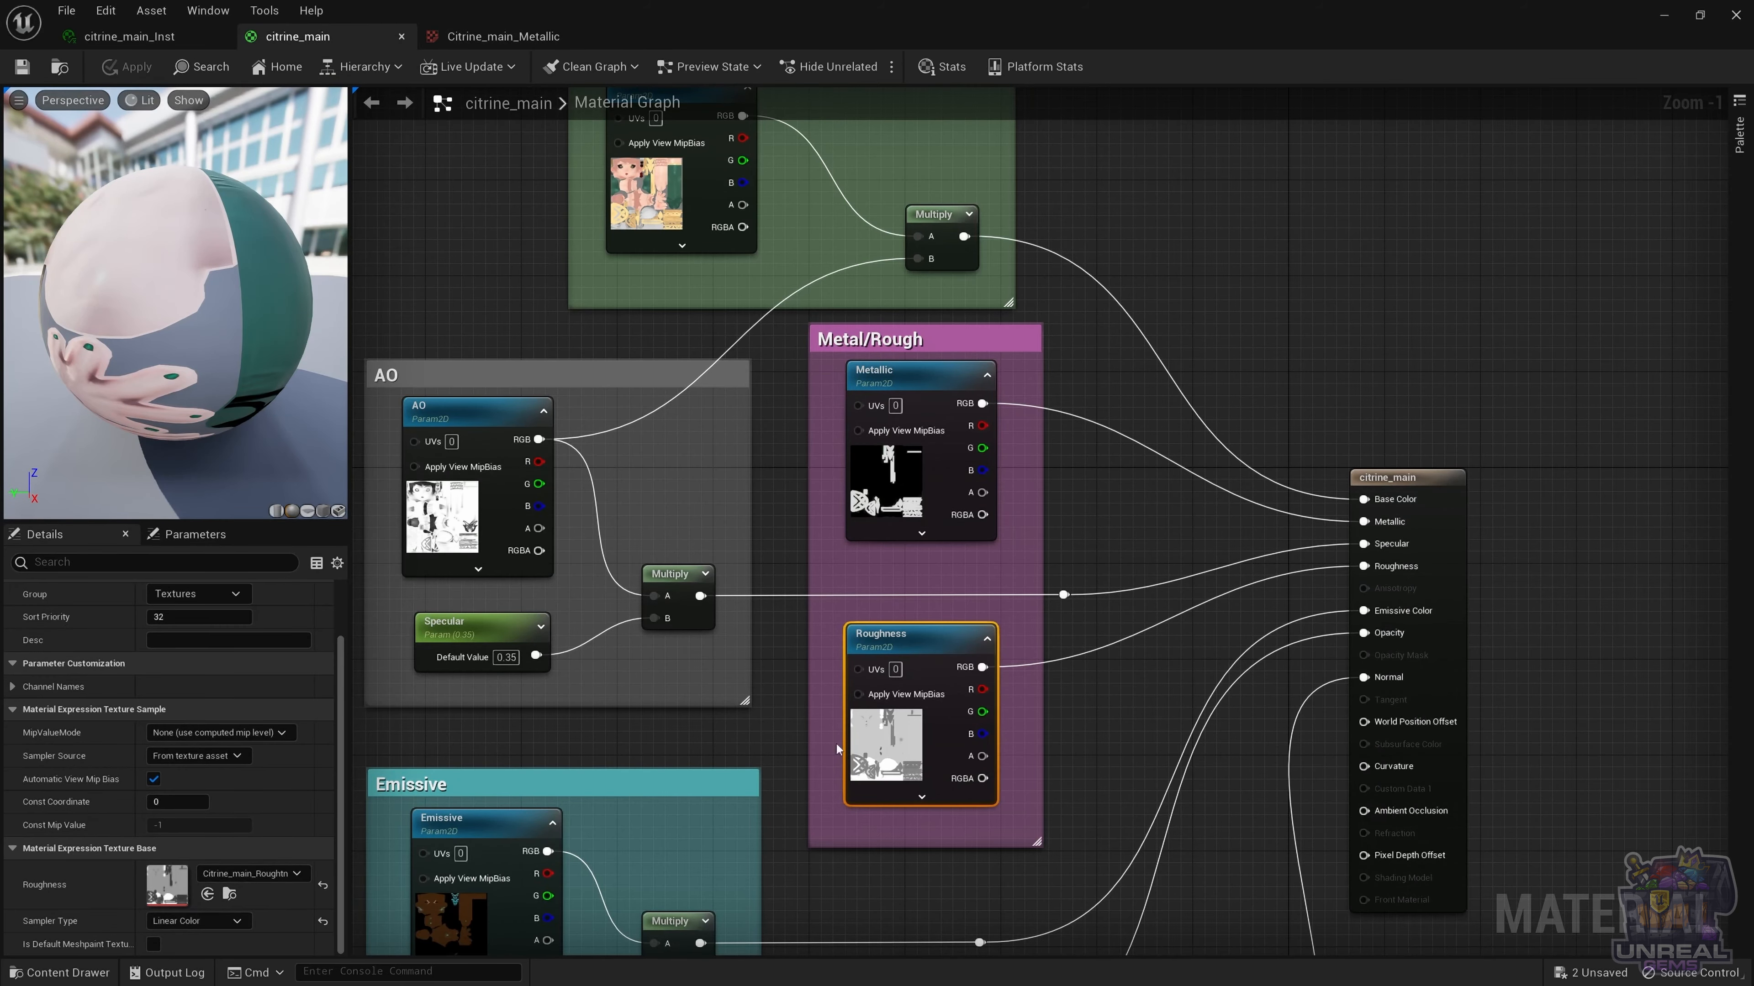
pyautogui.doubleClick(163, 872)
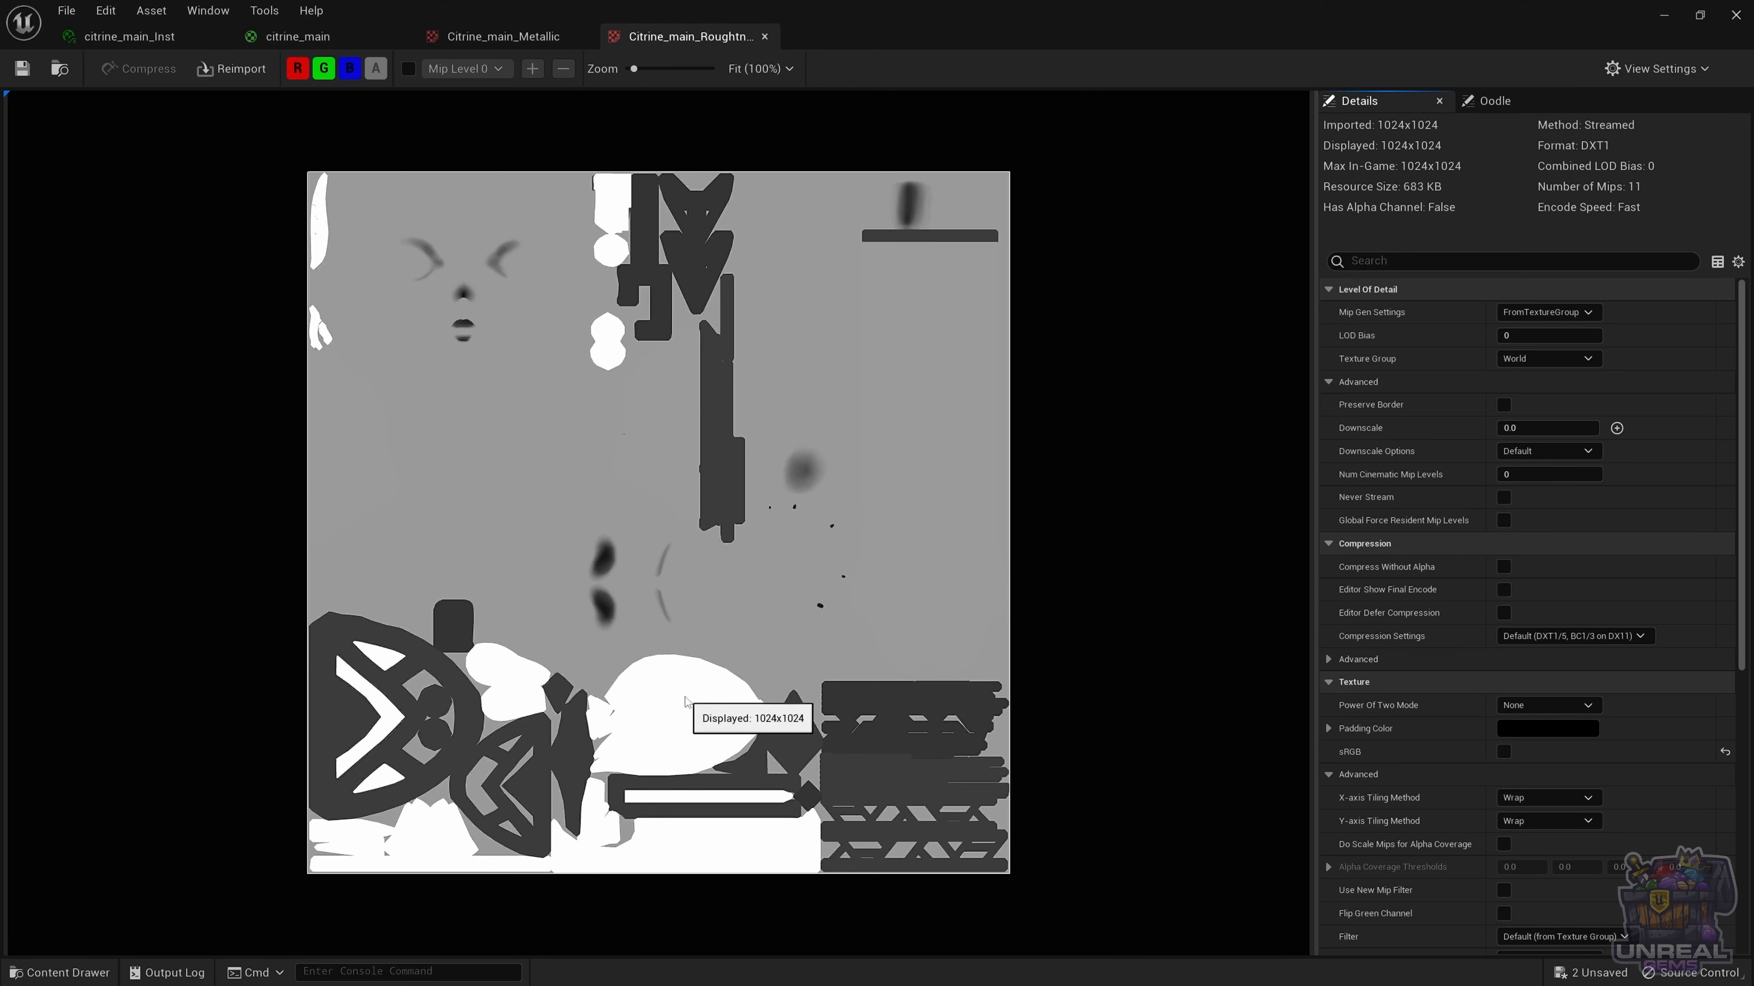
pyautogui.hotkey('ctrl', 'shift', 'Tab')
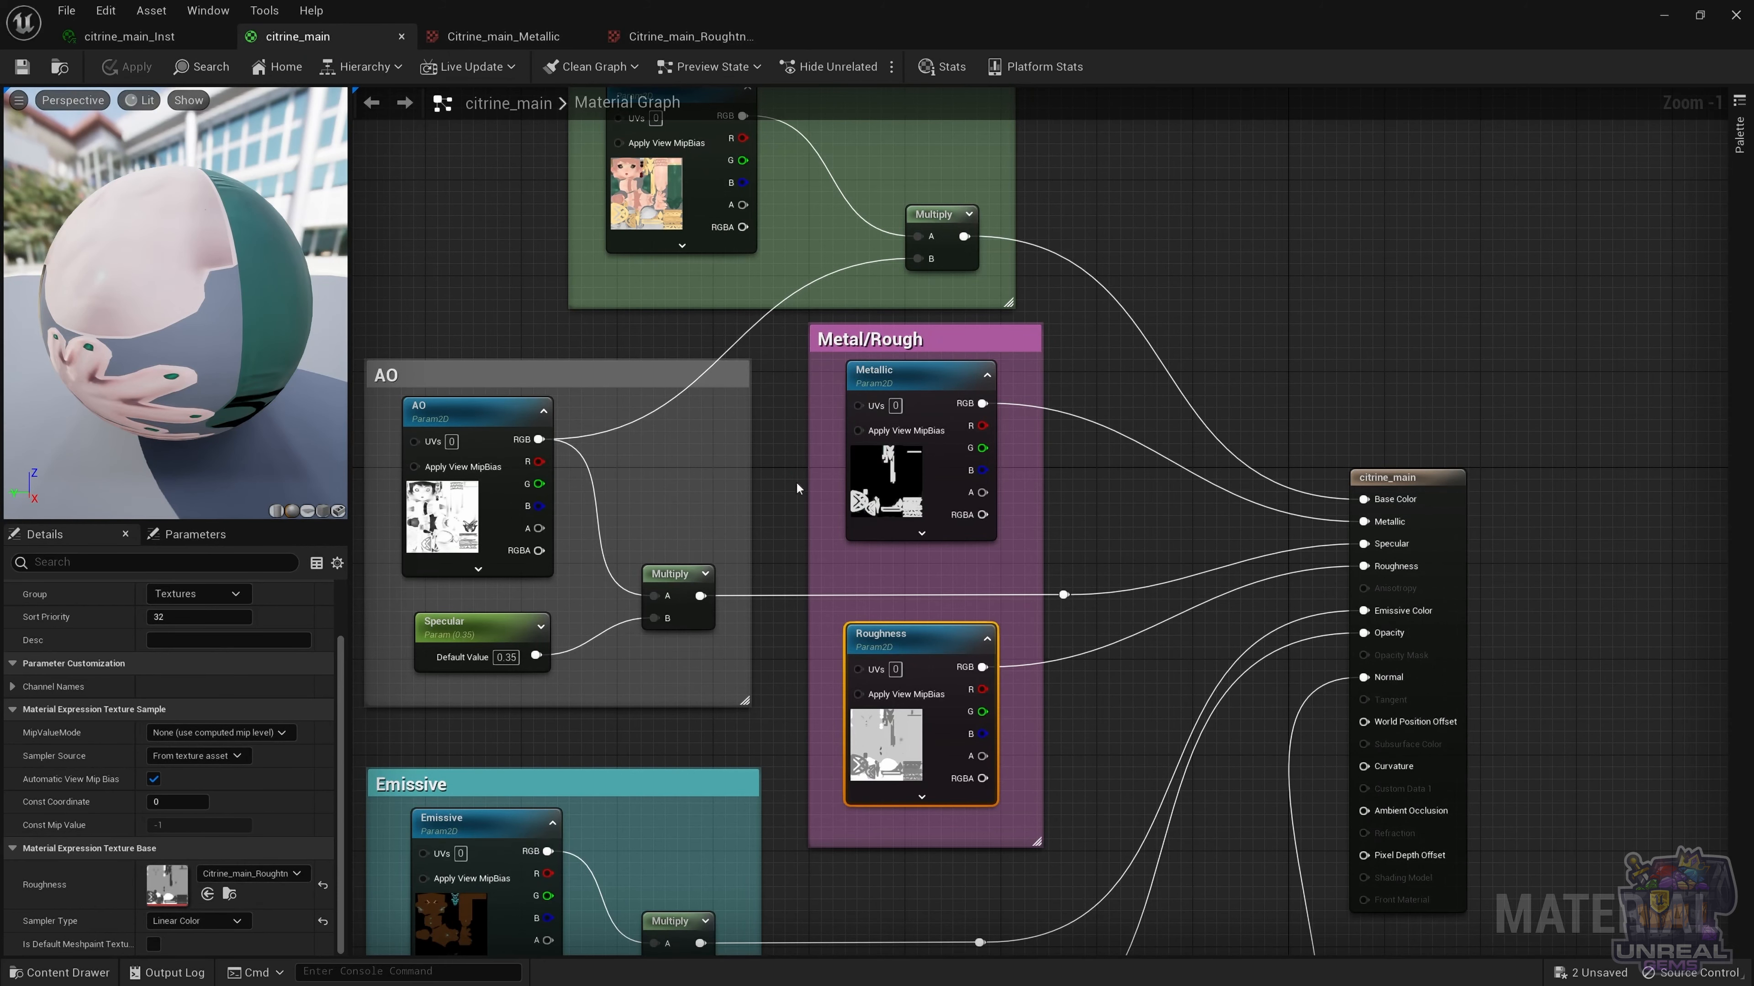
# Open the texture used by the Emissive node in the Emissive group to inspect it, and return to the citrine_main graph.
pyautogui.moveTo(1098, 539); pyautogui.dragTo(1172, 176, button='right')
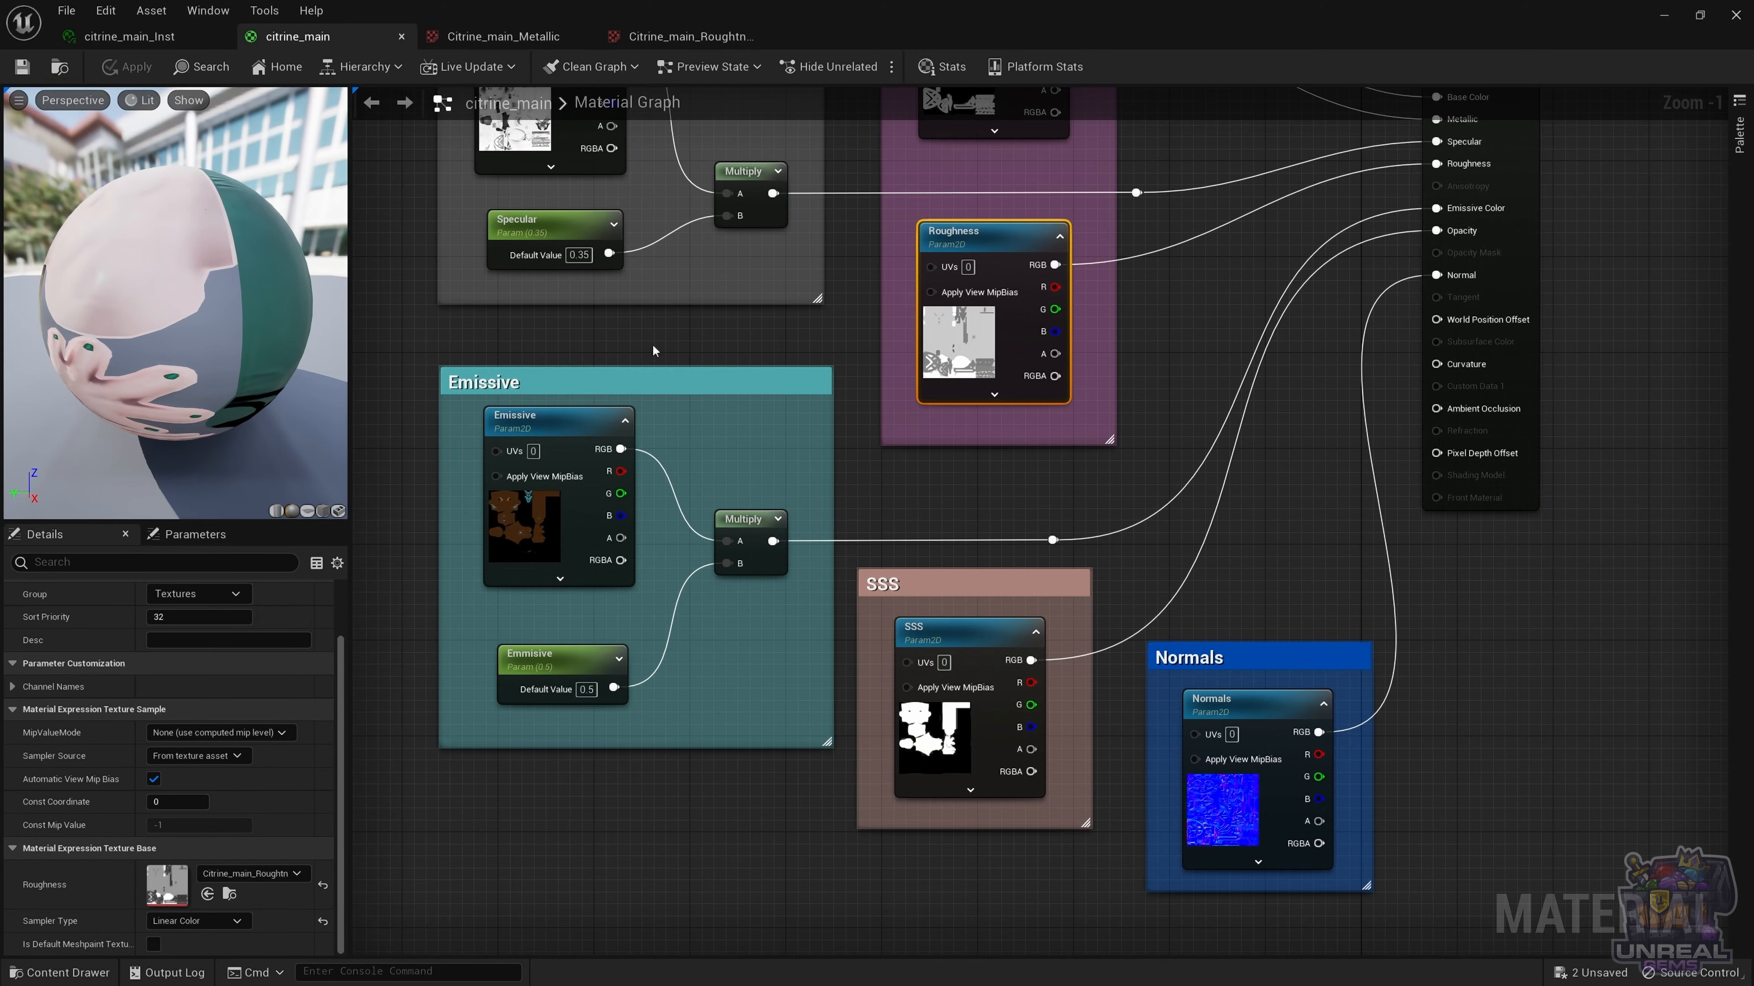
pyautogui.moveTo(676, 357); pyautogui.dragTo(654, 408, button='right')
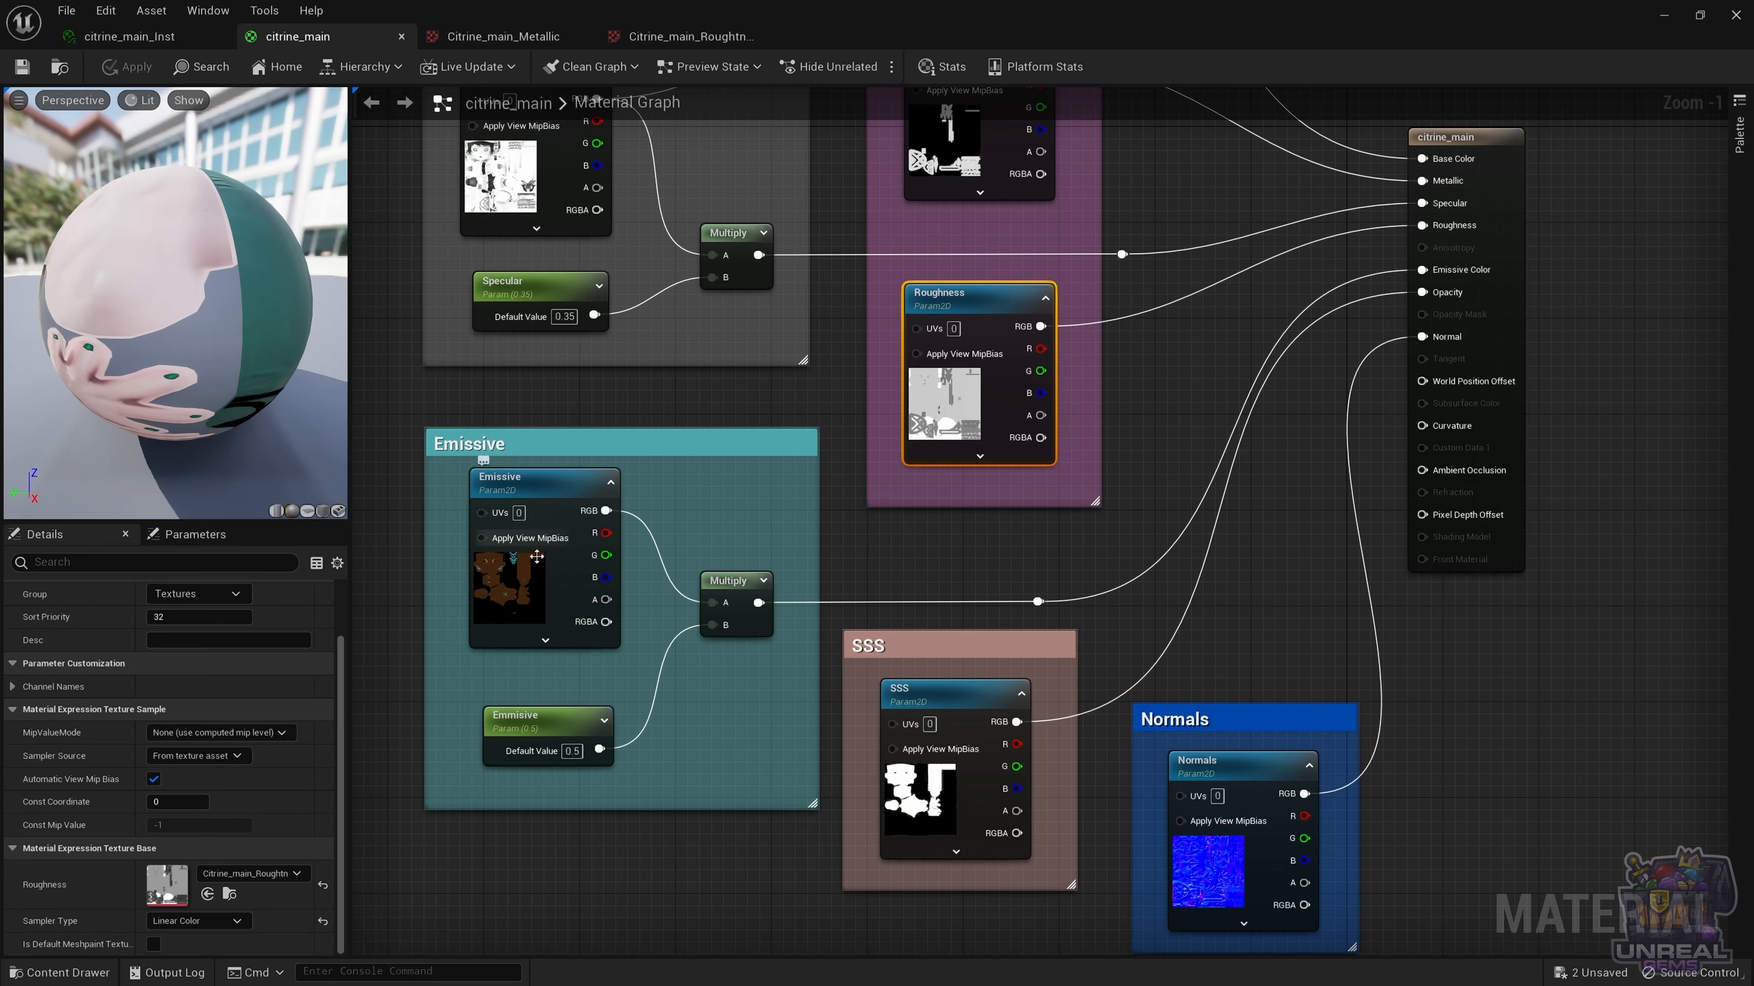
pyautogui.click(511, 579)
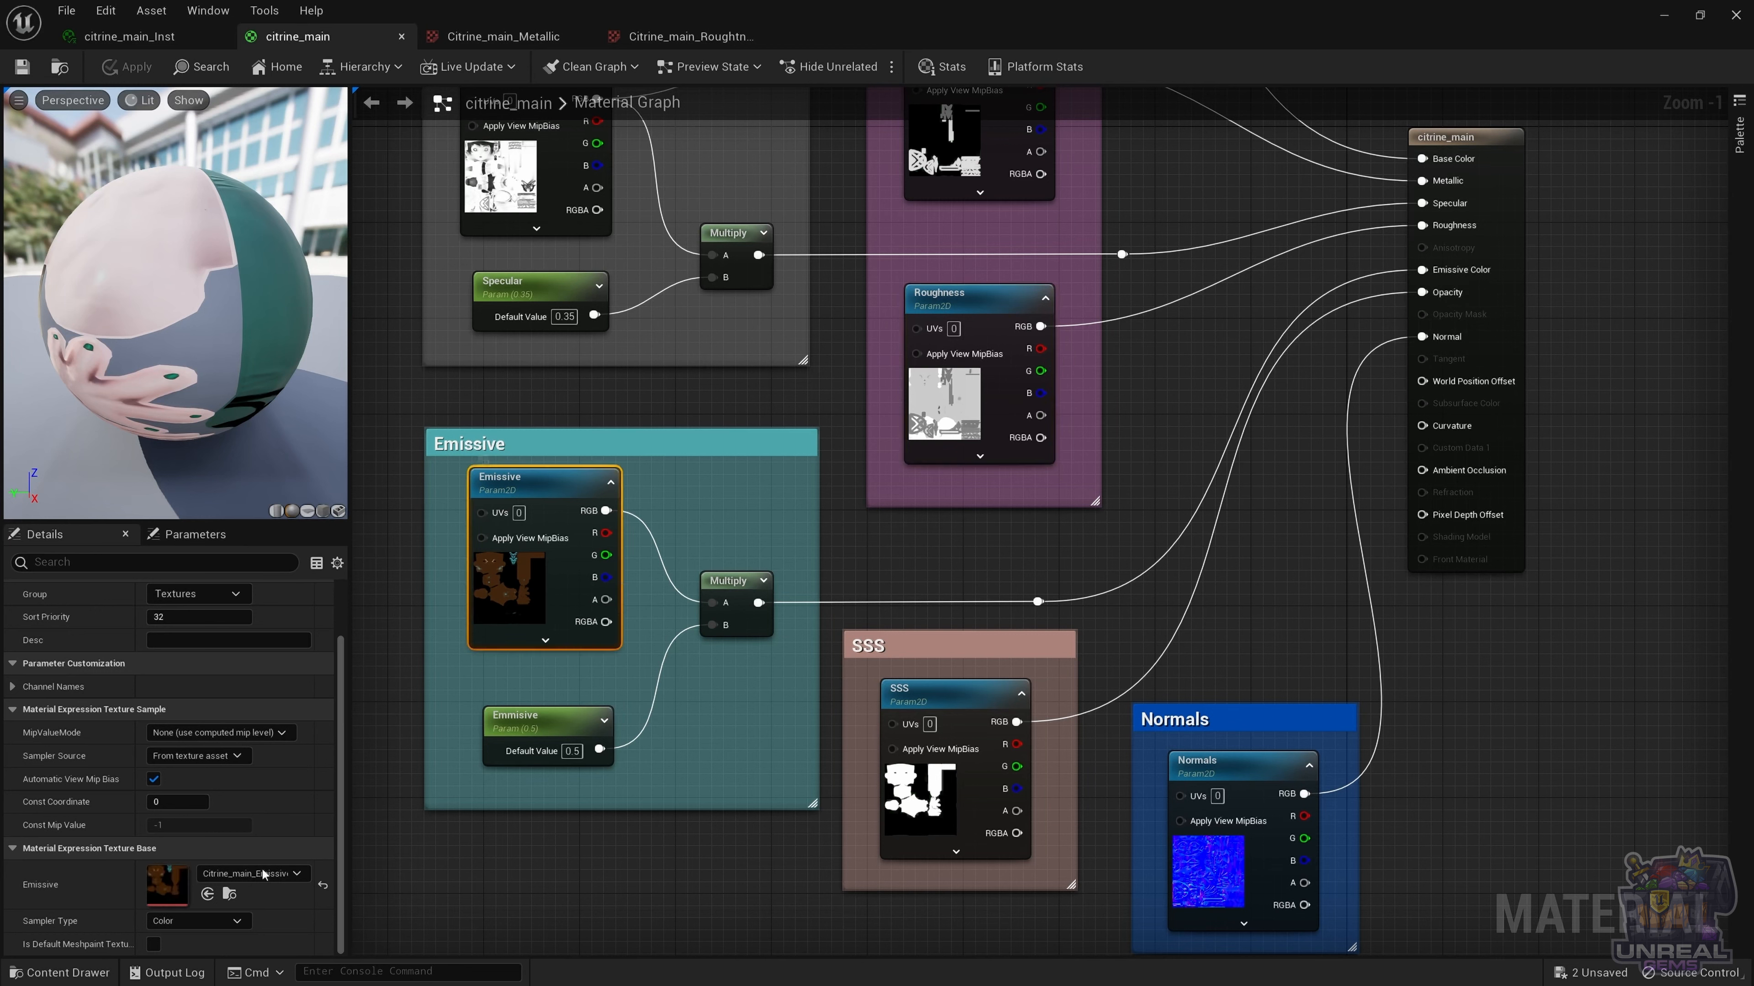
pyautogui.doubleClick(186, 876)
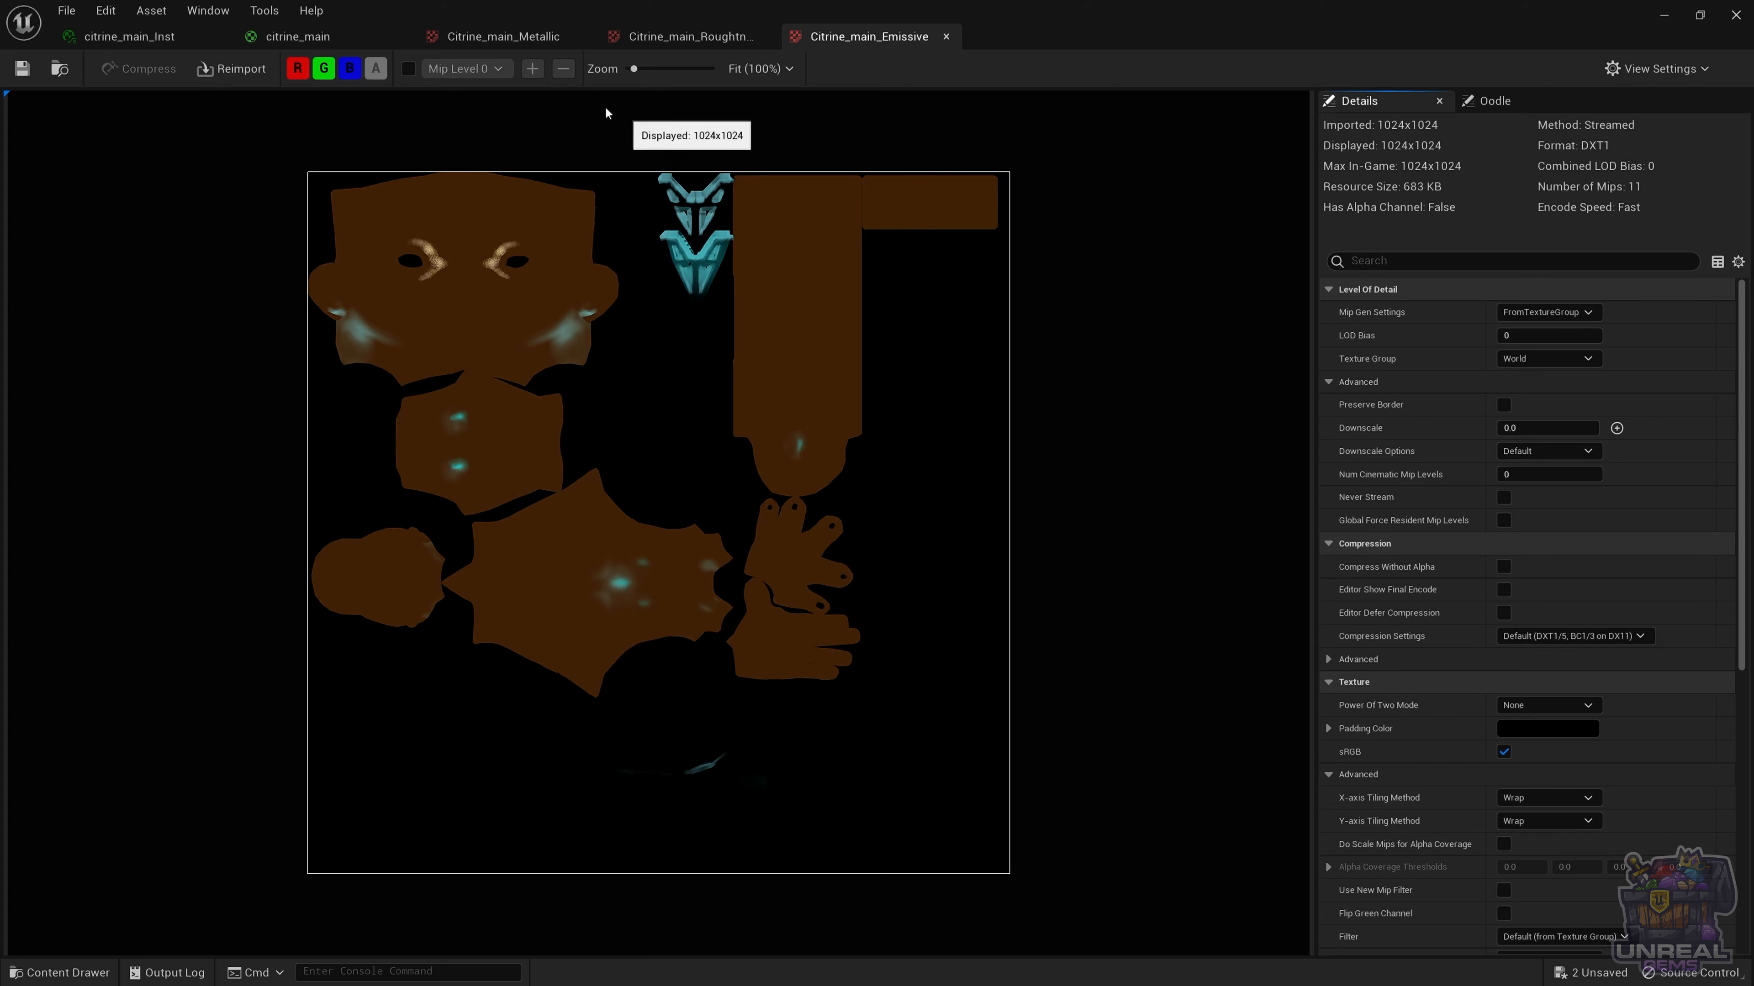
pyautogui.click(320, 42)
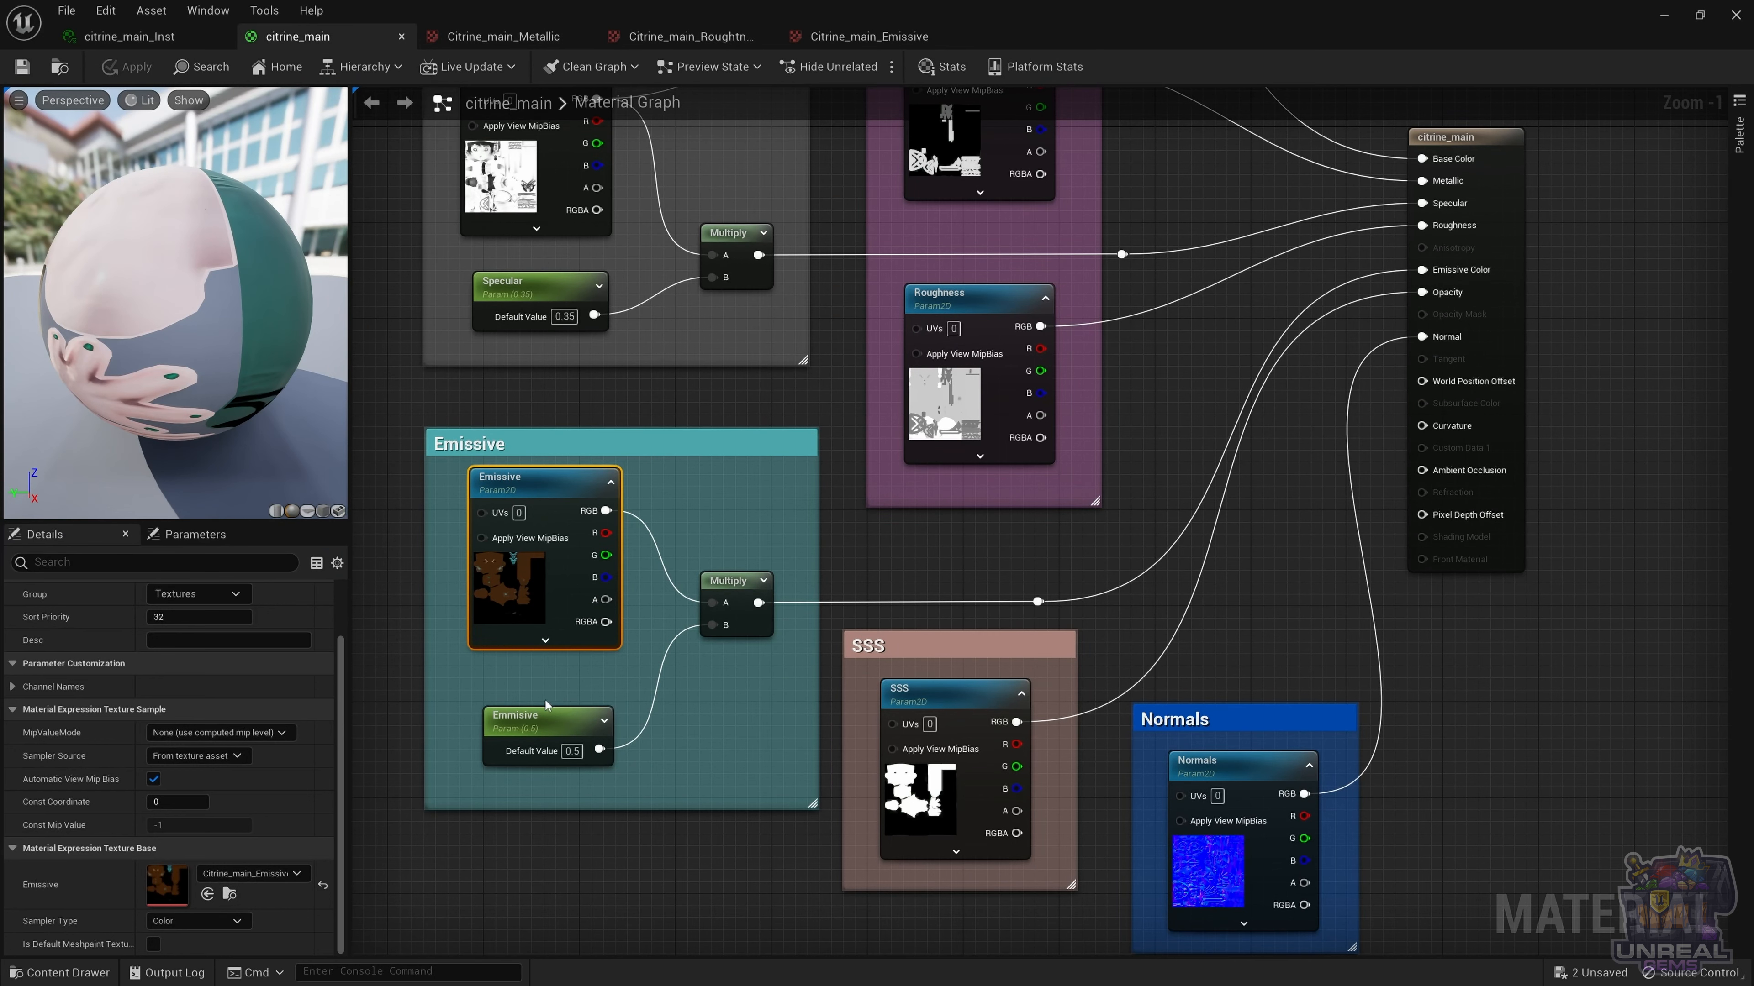
# Shrink the material editor to a floating window over the scene and review the Looks, PBR and Textures parameters of citrine_main_Inst.
pyautogui.click(592, 675)
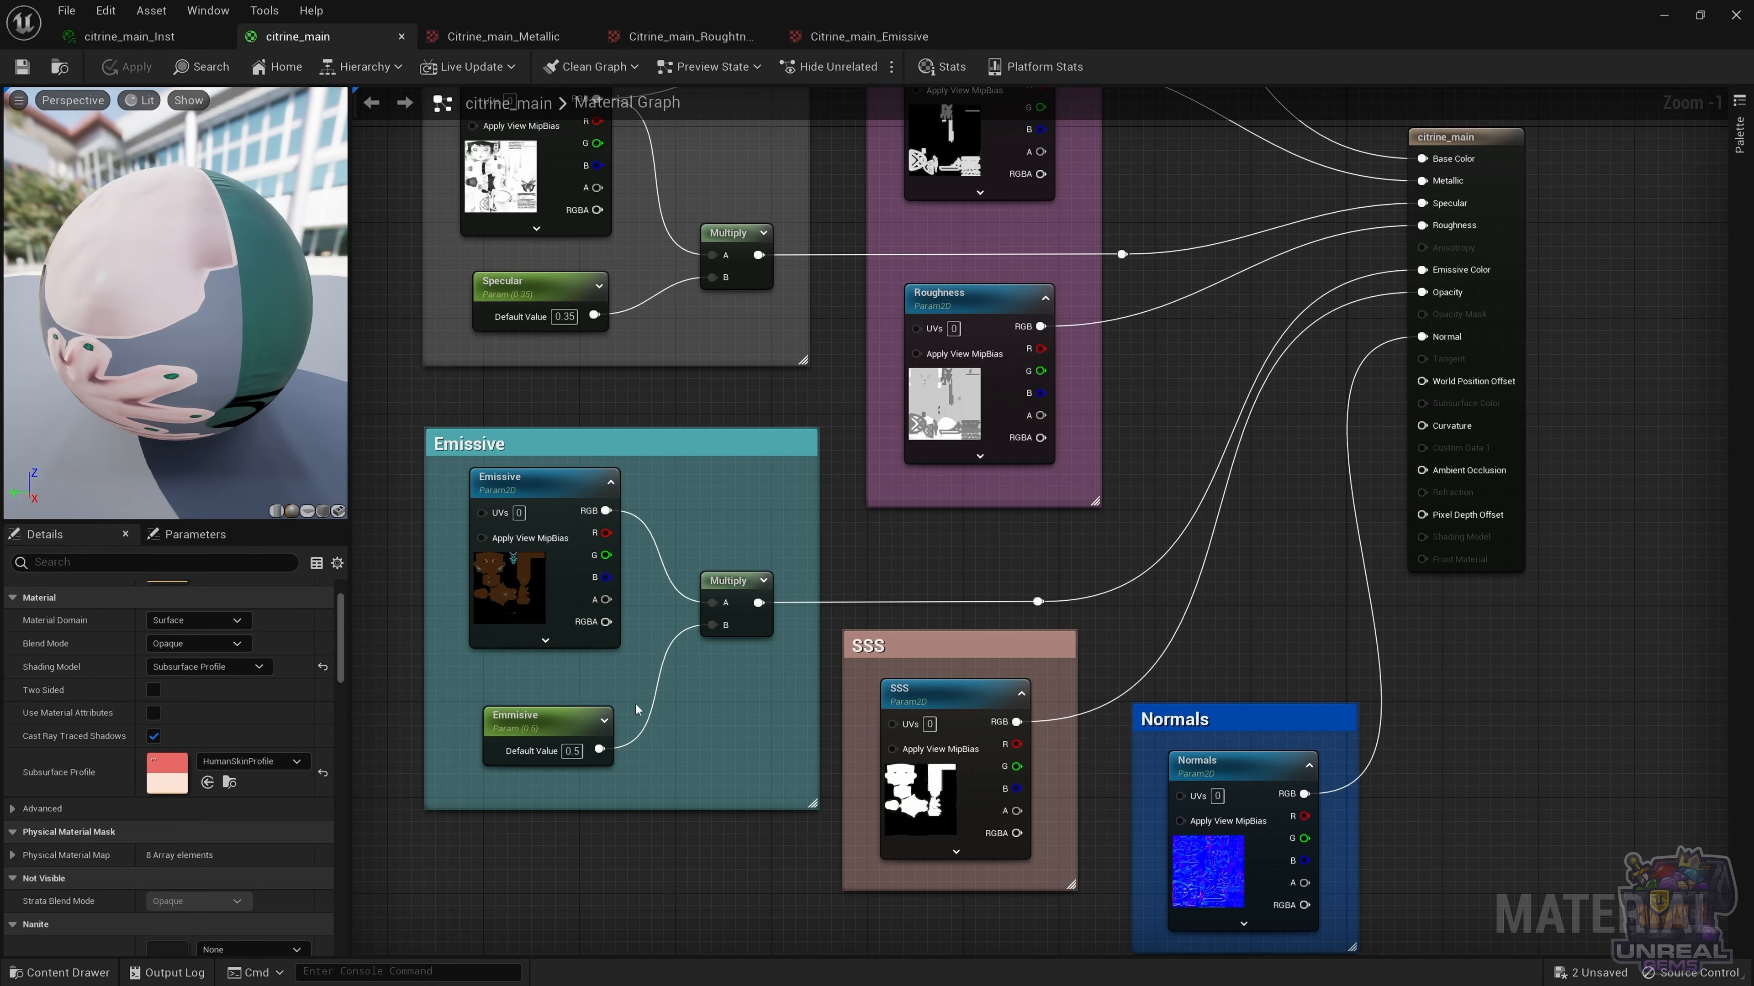
pyautogui.moveTo(703, 681); pyautogui.dragTo(675, 678, button='right')
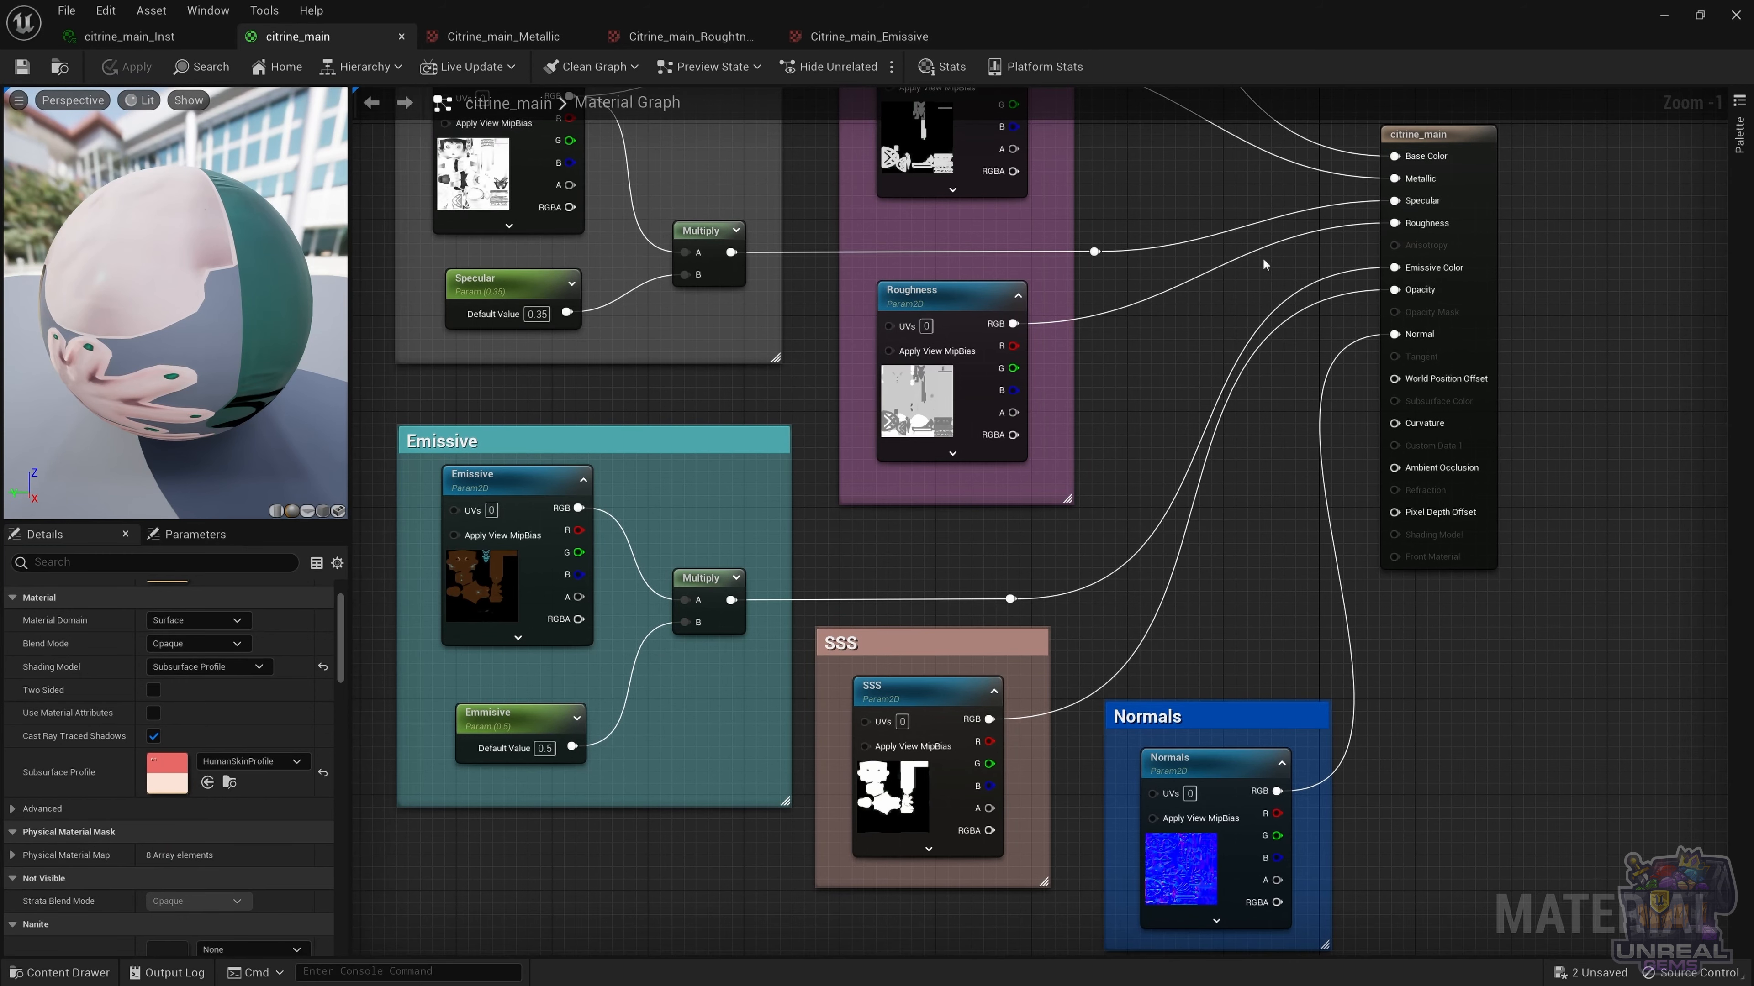
pyautogui.click(1699, 12)
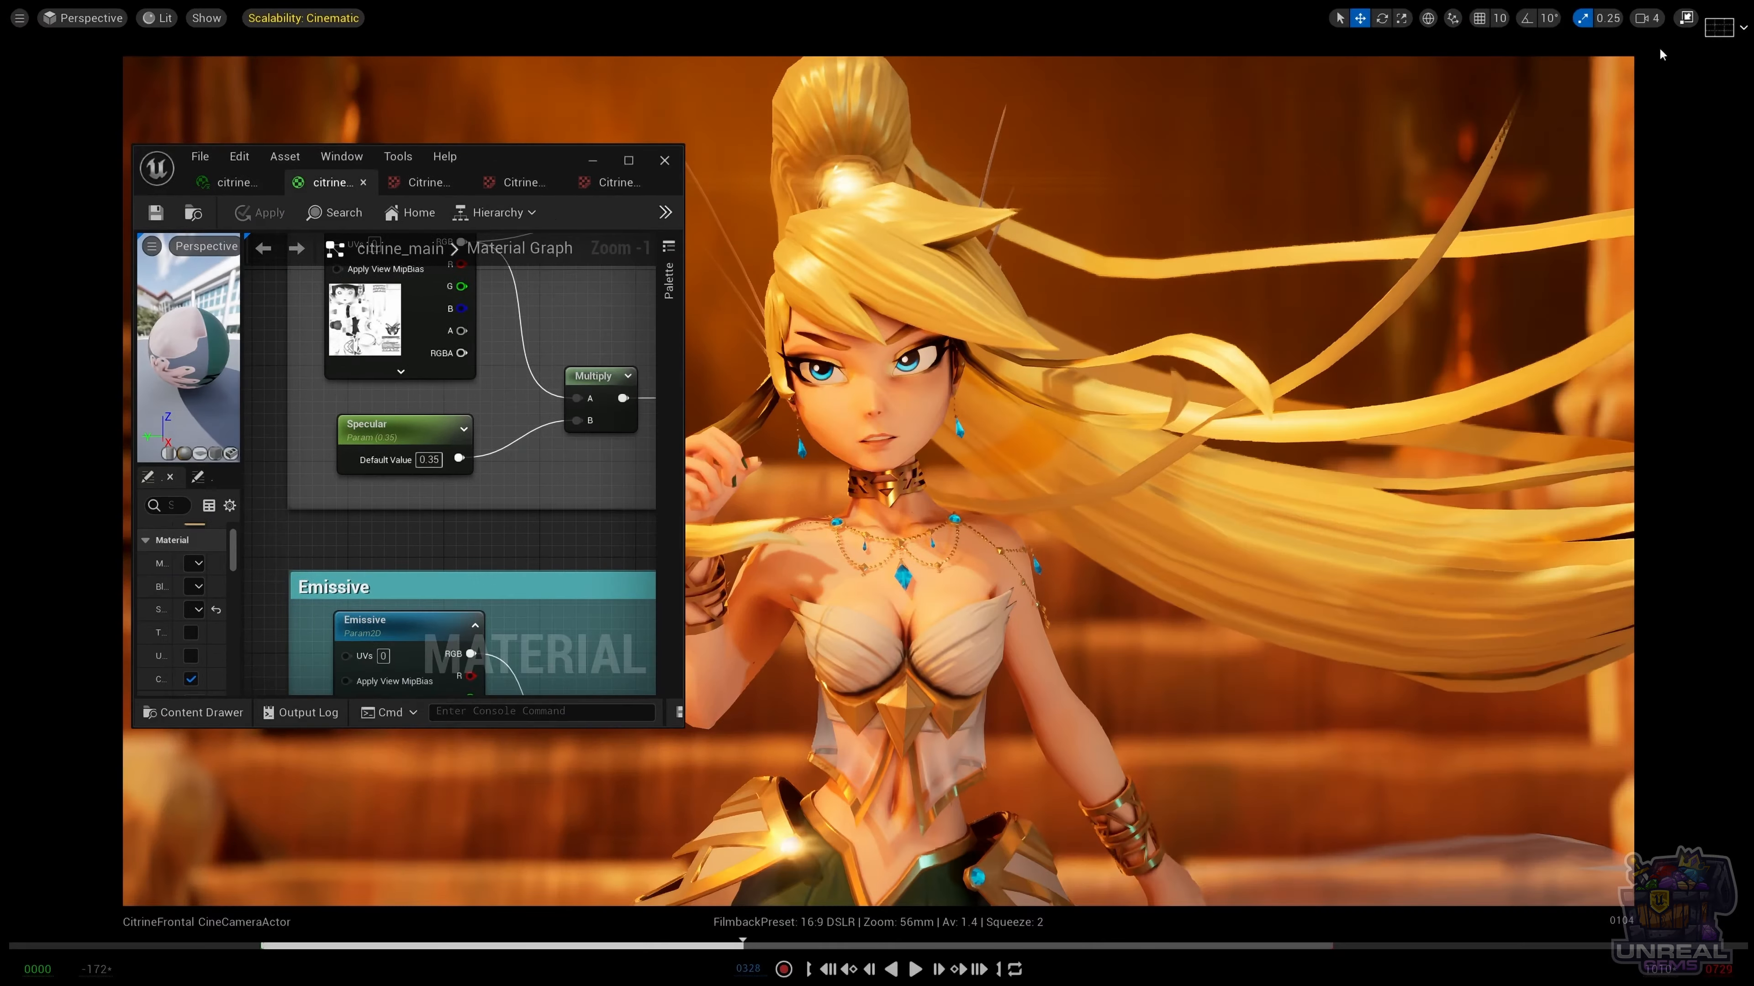
pyautogui.click(234, 182)
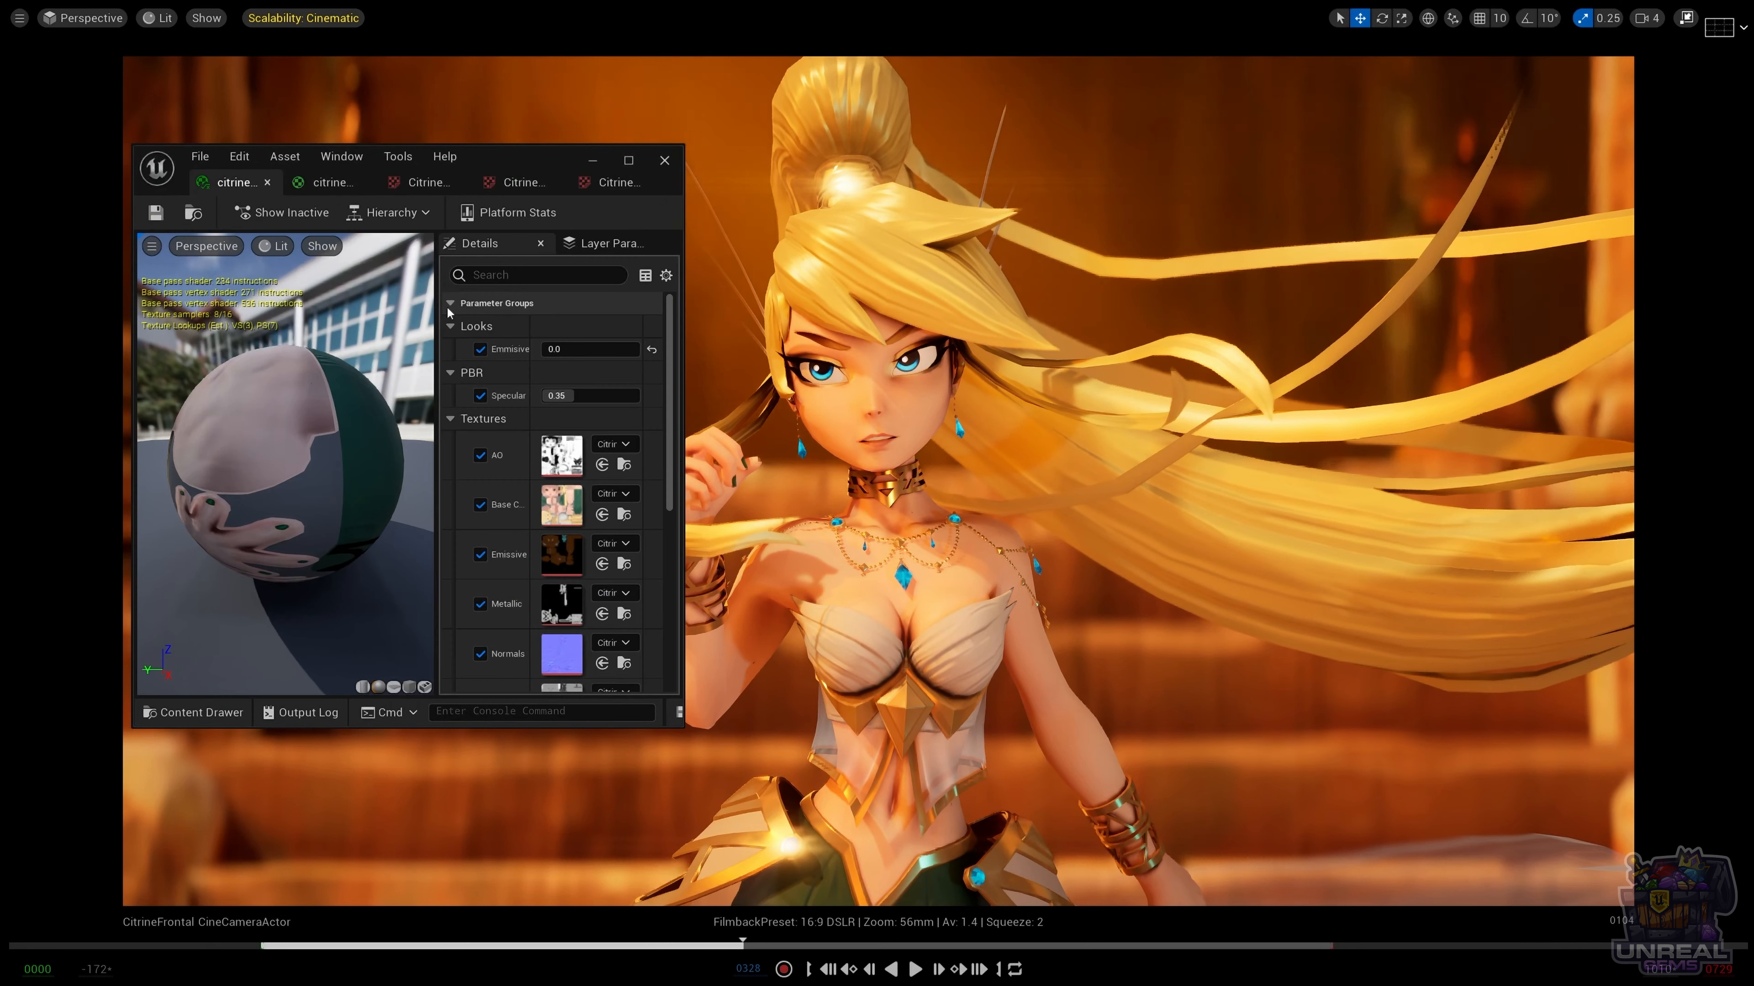
pyautogui.scroll(-3, 483, 563)
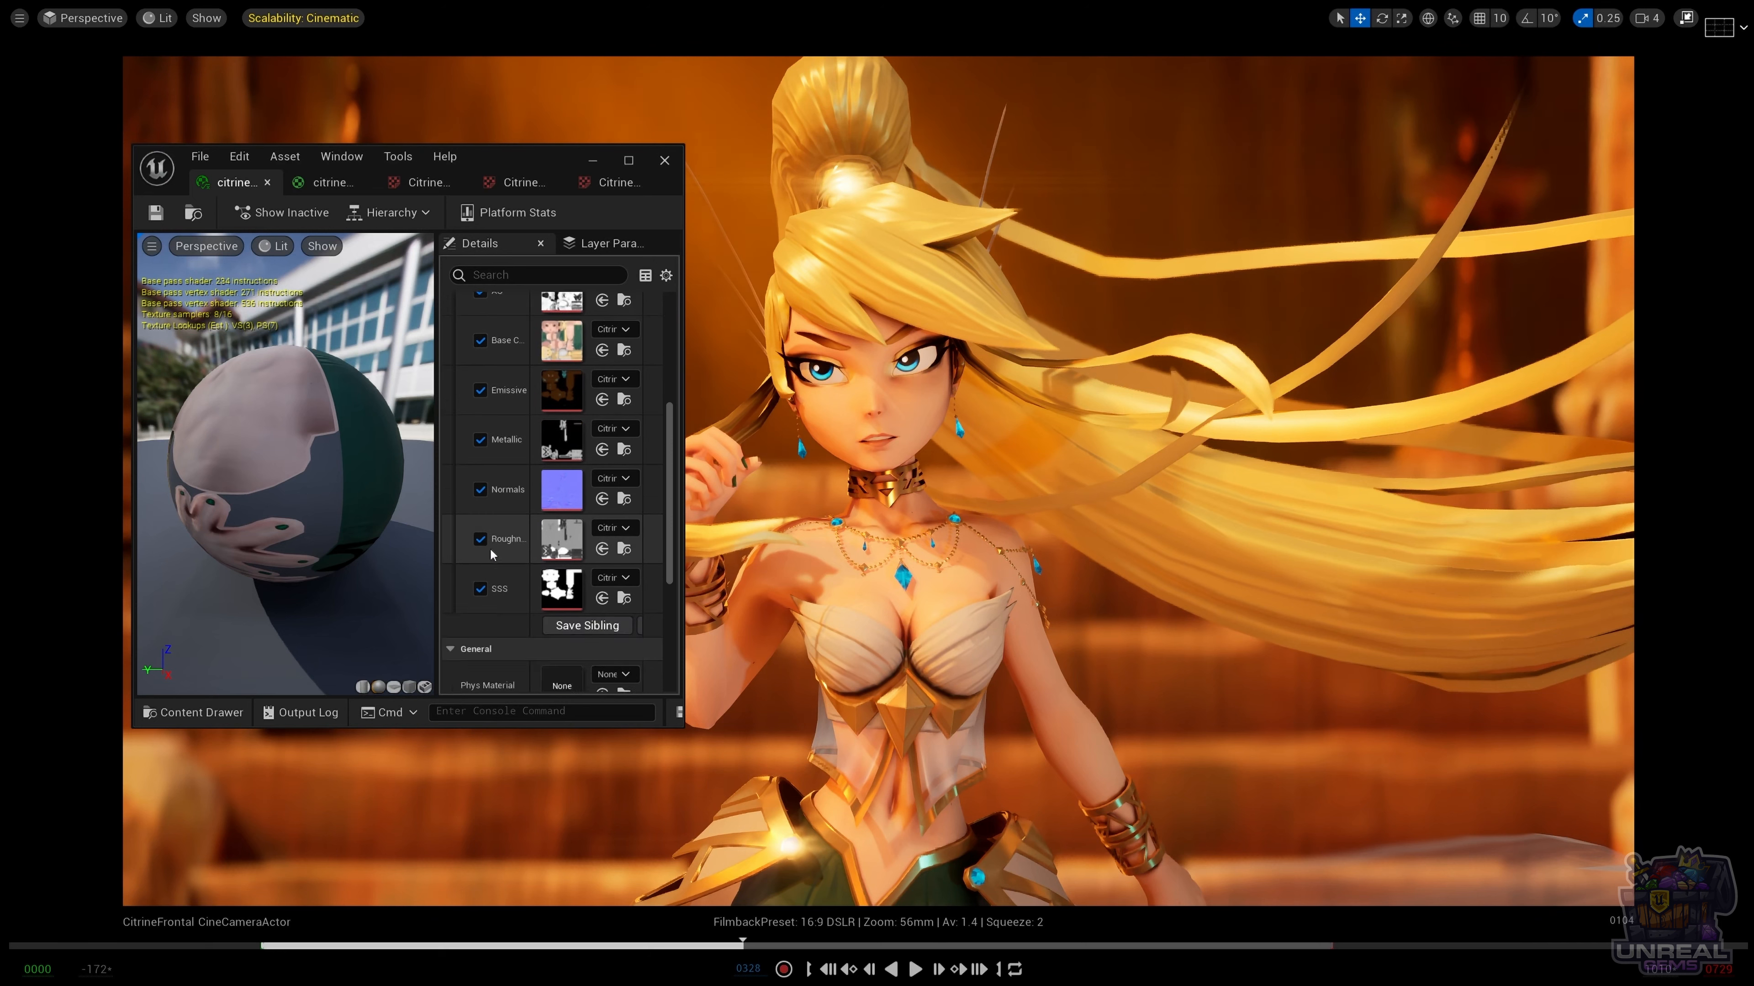
pyautogui.scroll(2, 492, 555)
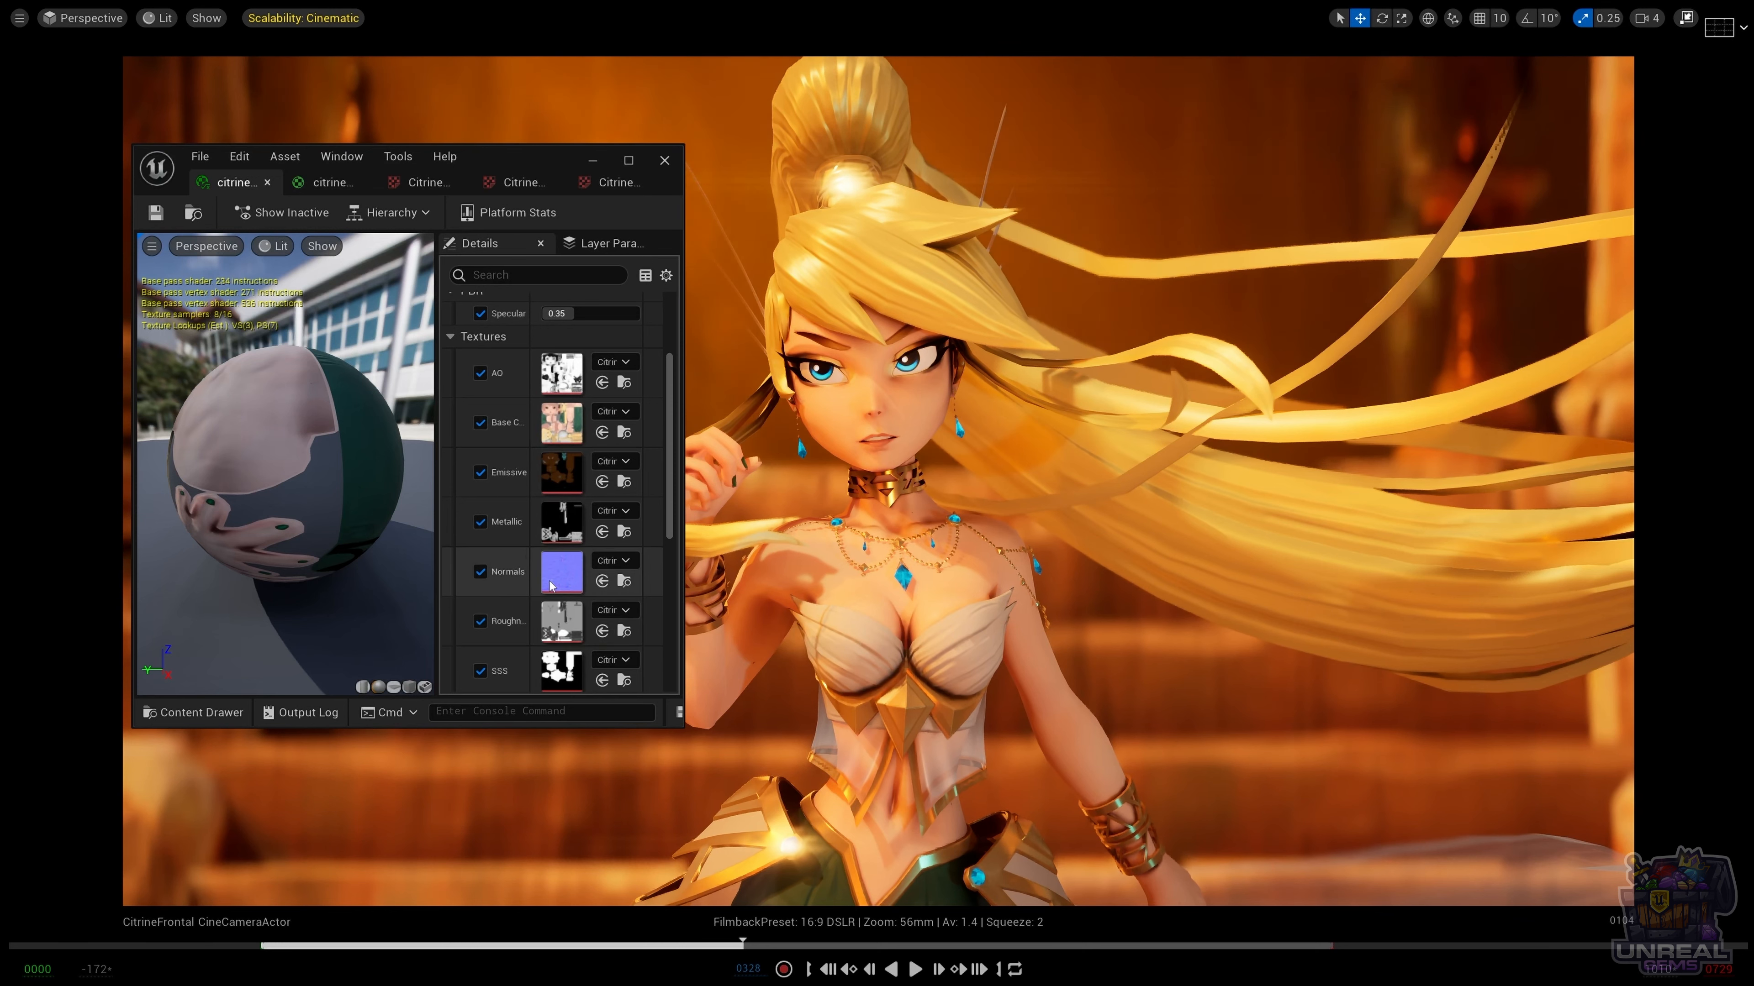
pyautogui.scroll(2, 514, 511)
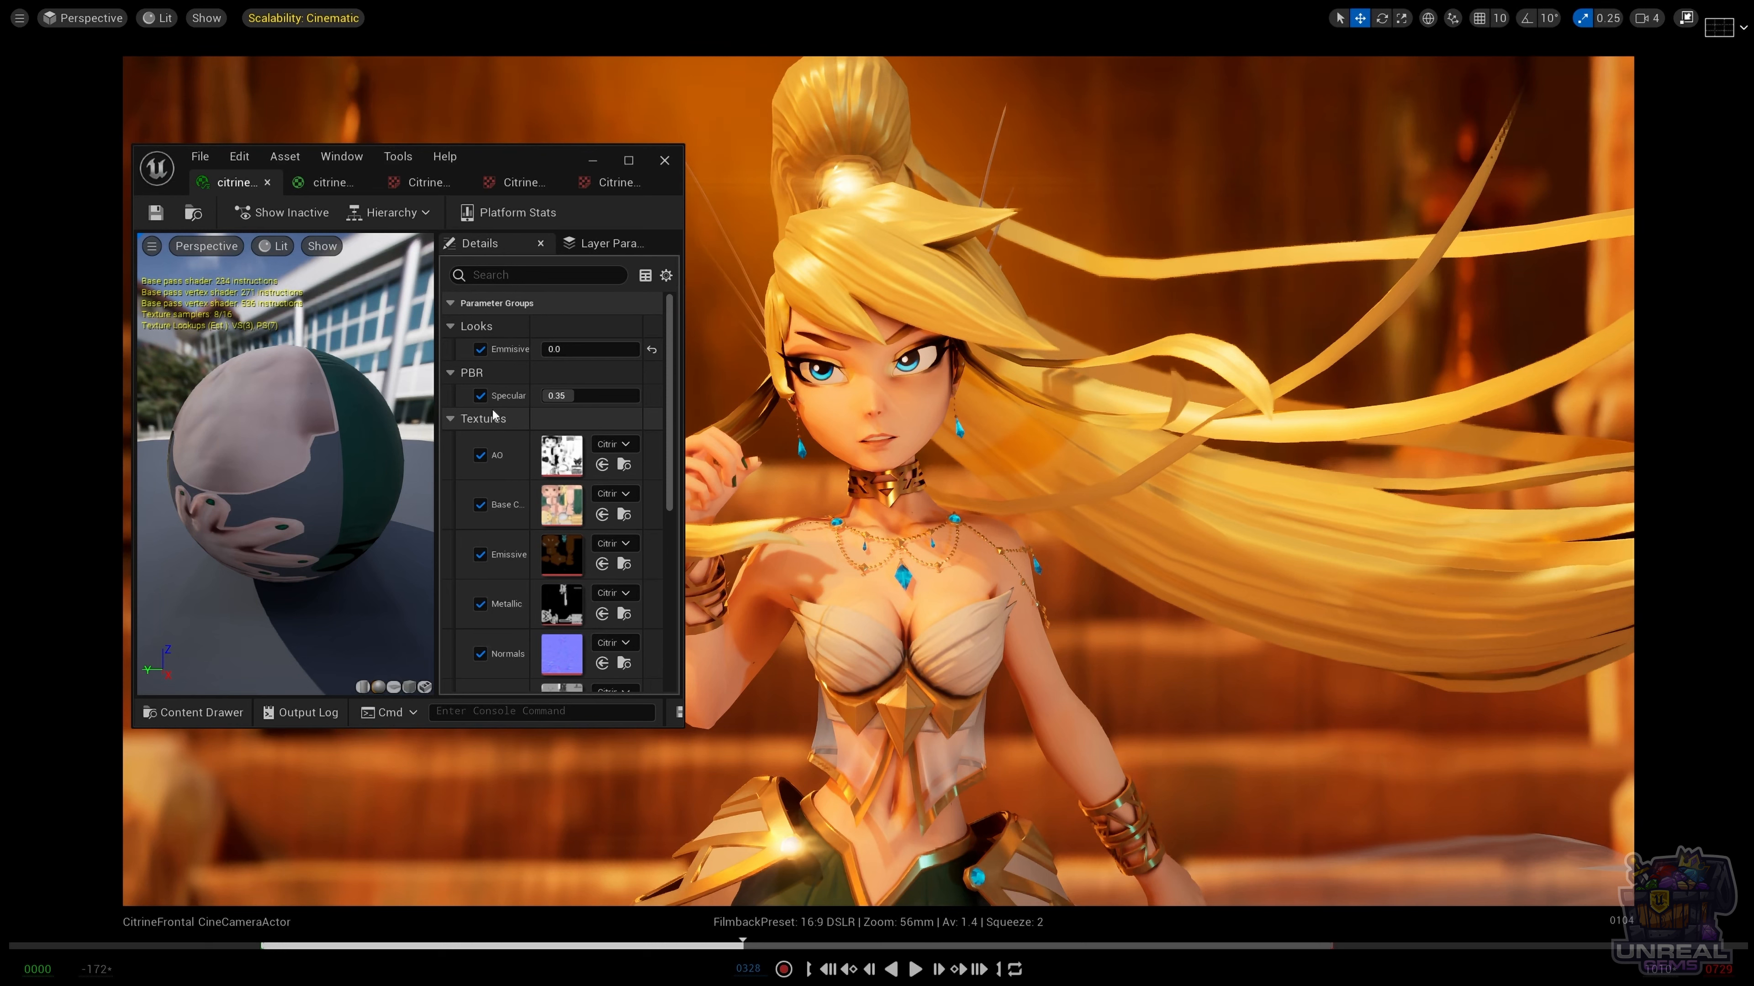
pyautogui.scroll(-2, 519, 554)
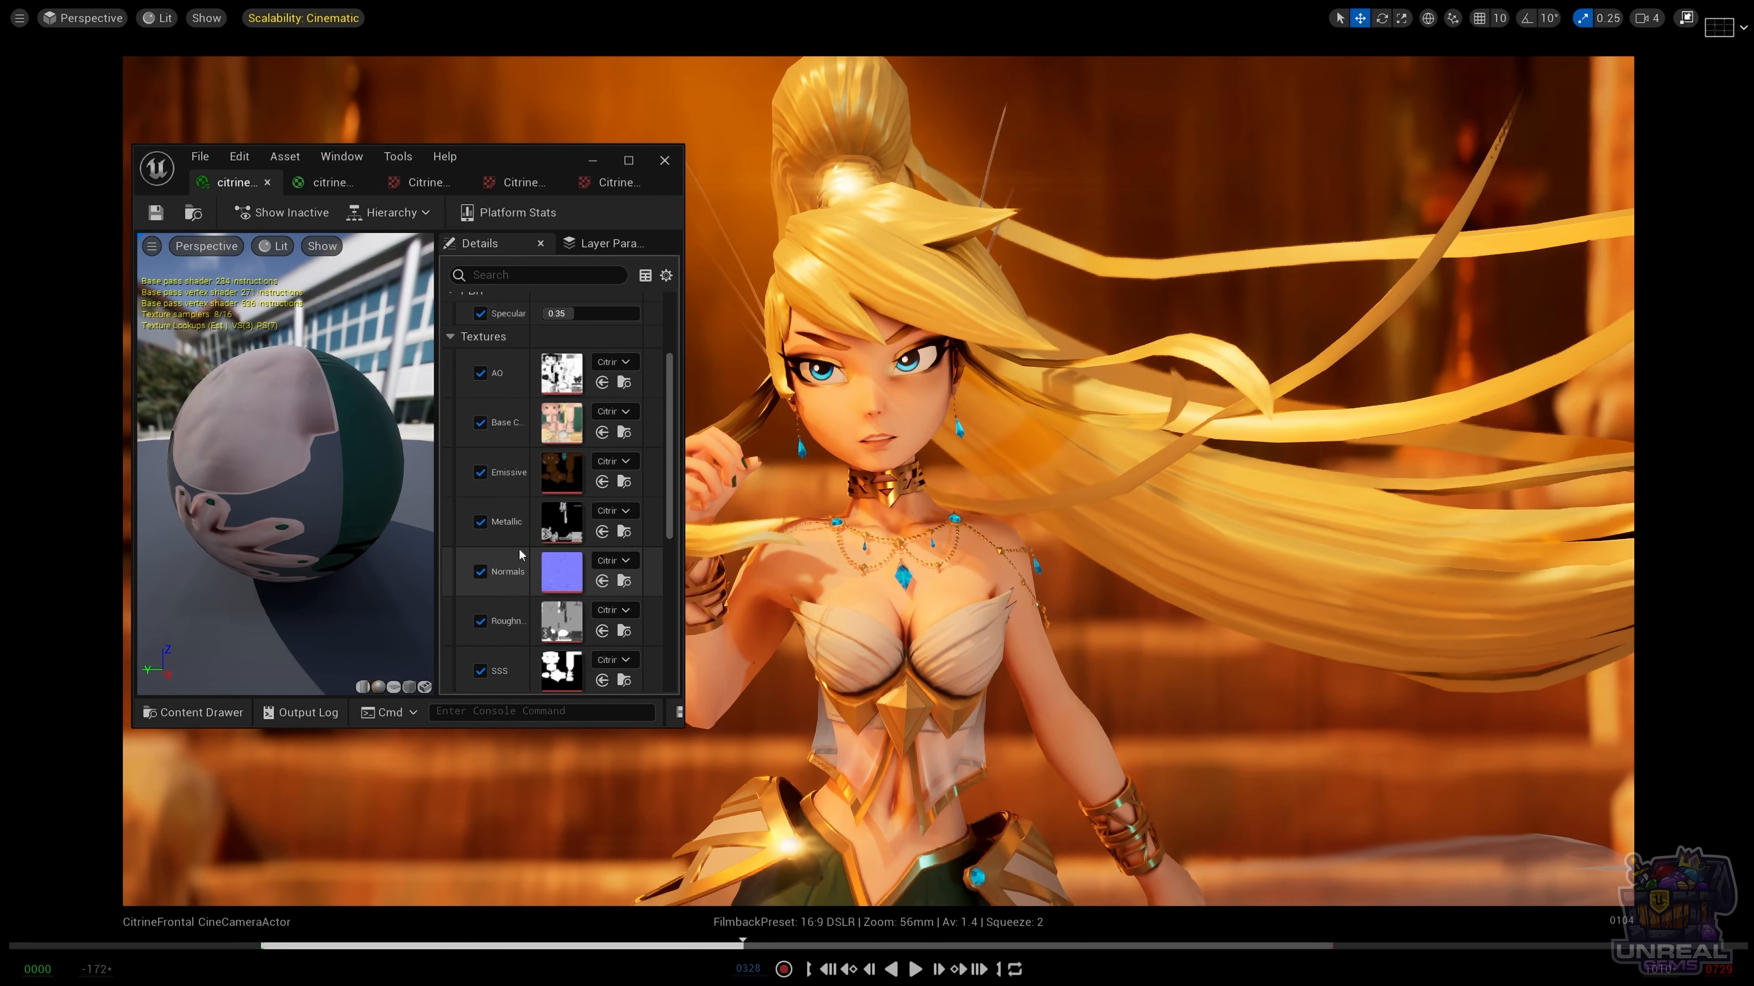
pyautogui.scroll(2, 519, 554)
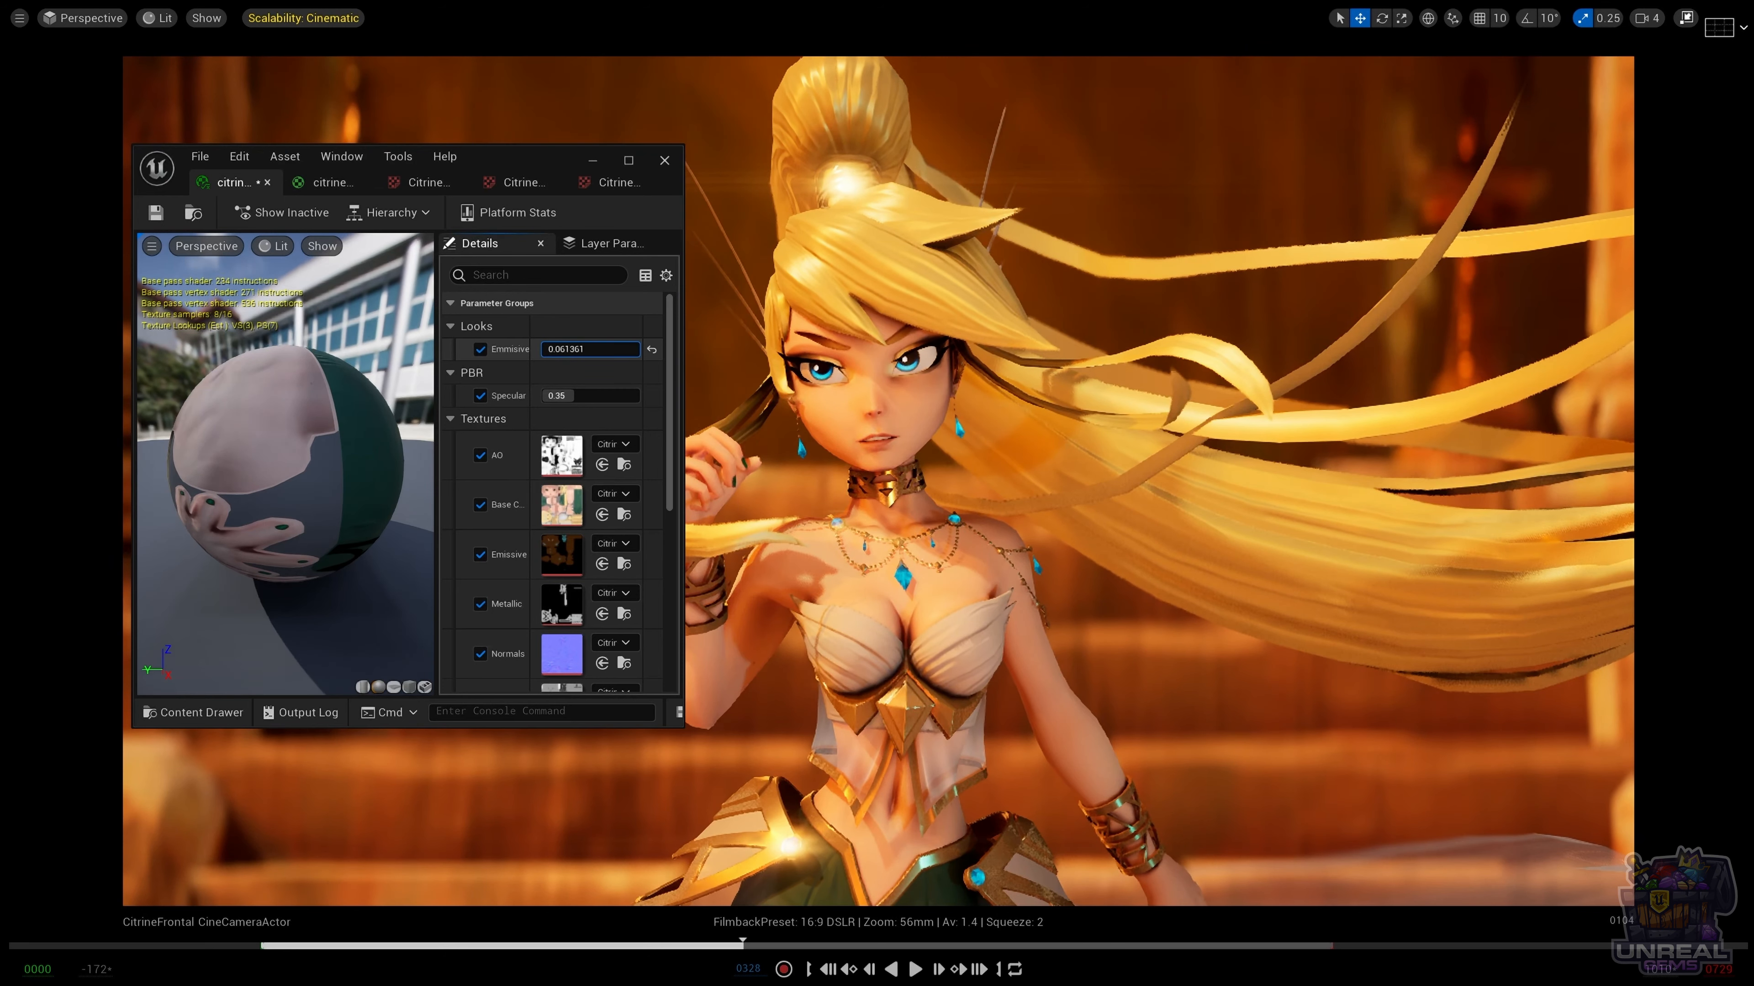
# Try a stronger glow on the material instance by raising the Emmisive parameter, including a value of 1 after resetting it to default.
pyautogui.moveTo(591, 349); pyautogui.dragTo(680, 348)
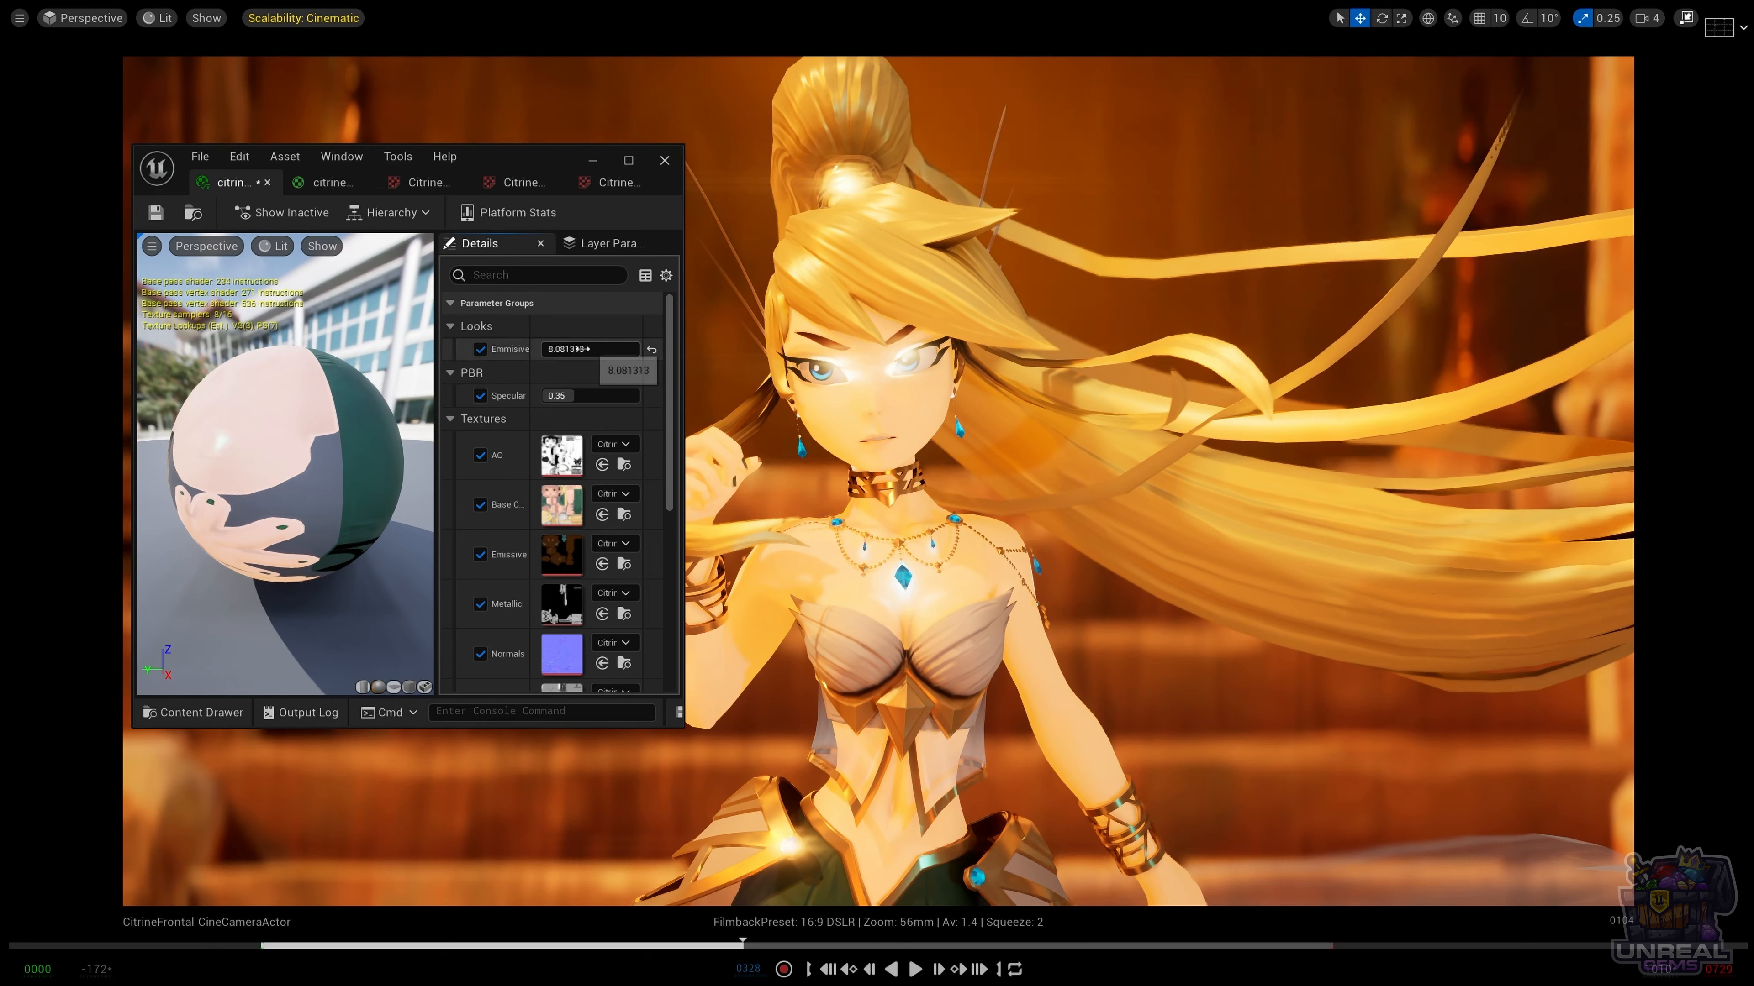
pyautogui.click(652, 350)
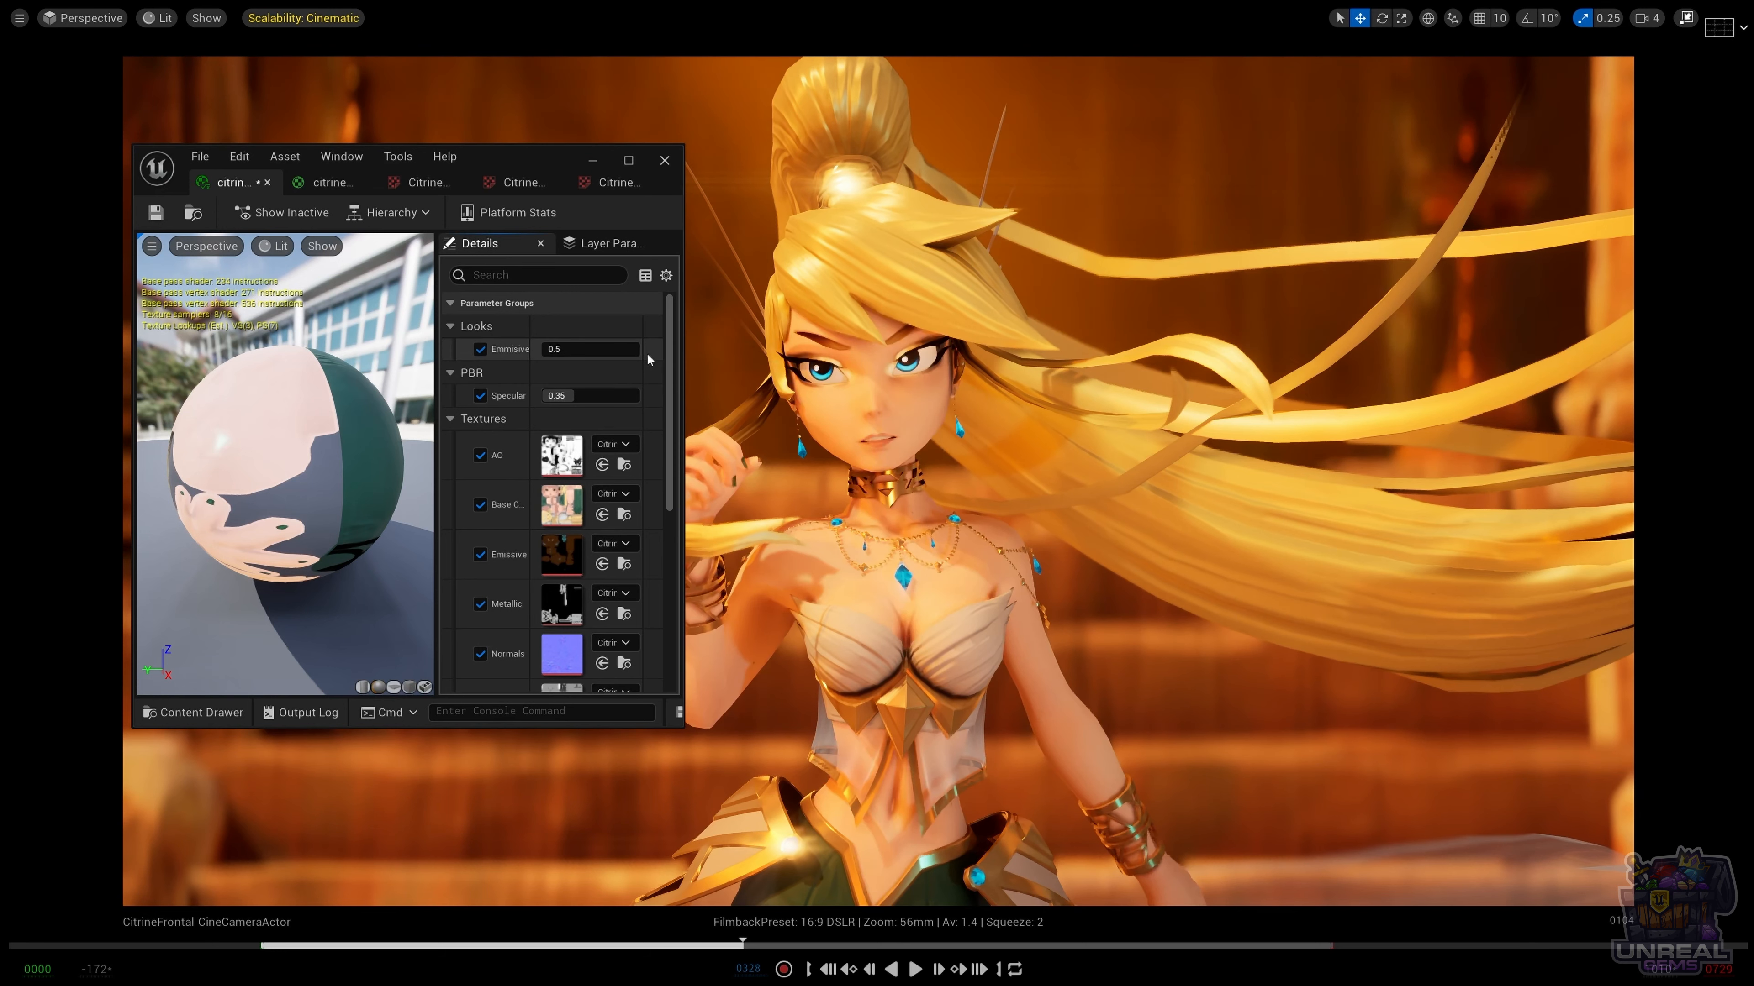
pyautogui.click(572, 350)
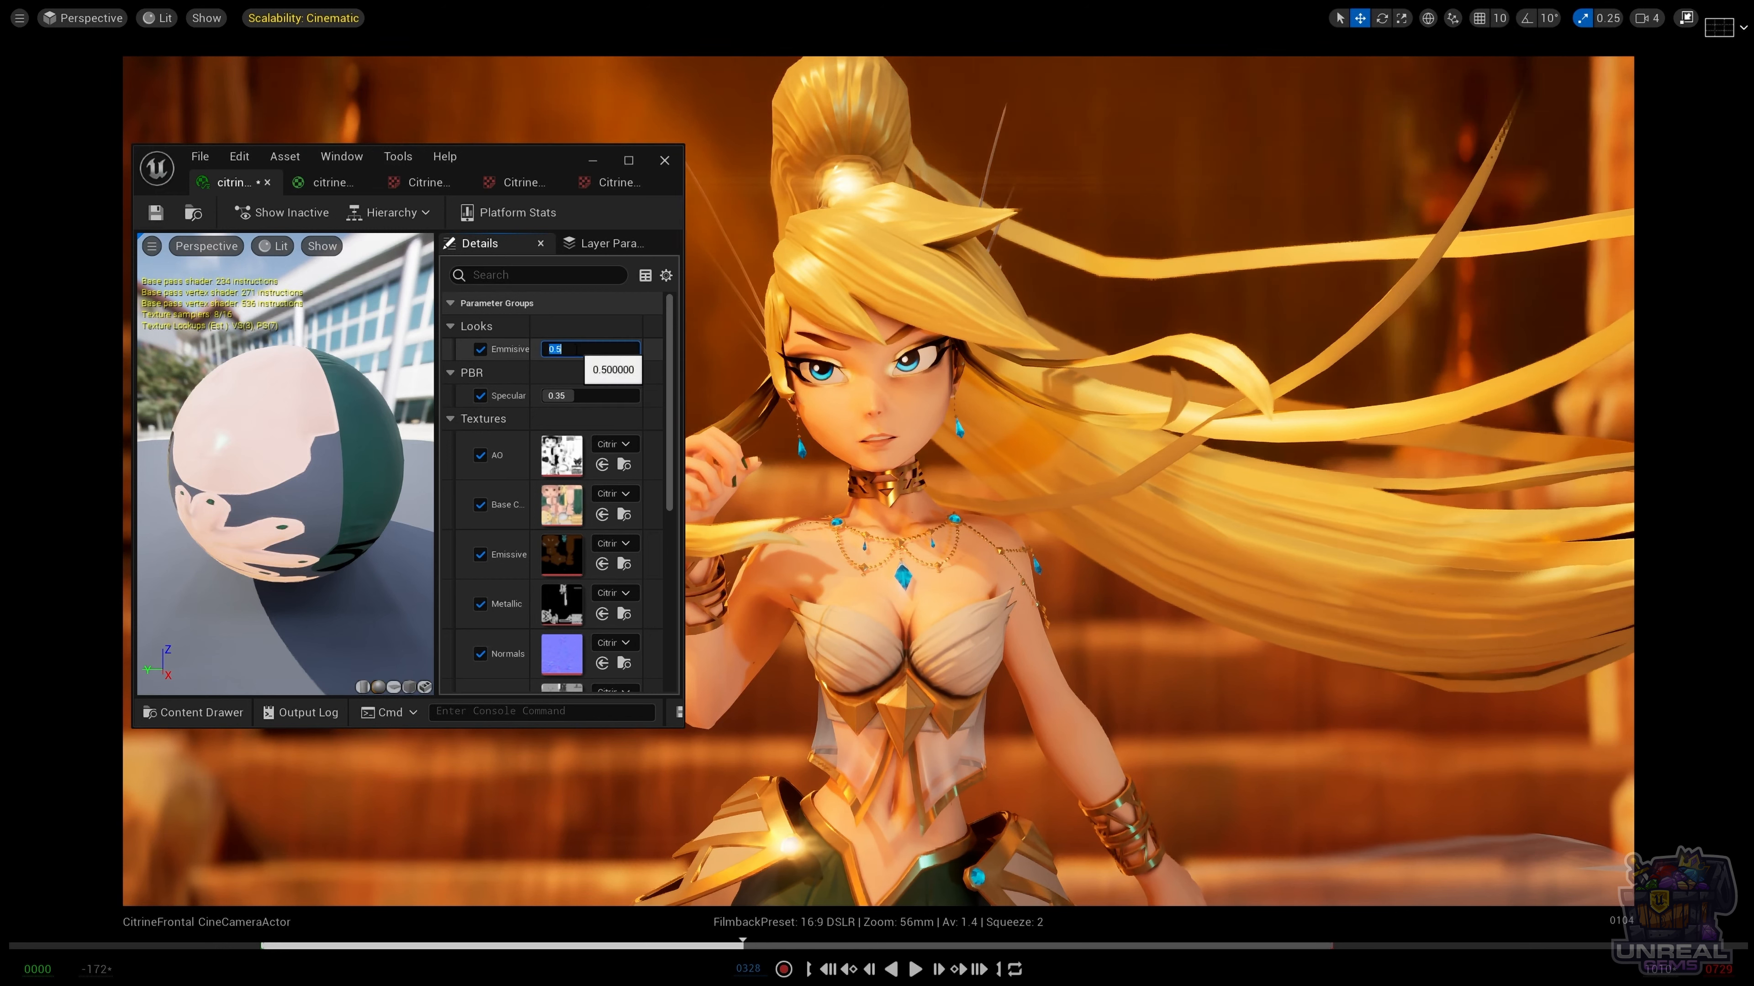
pyautogui.press('Return')
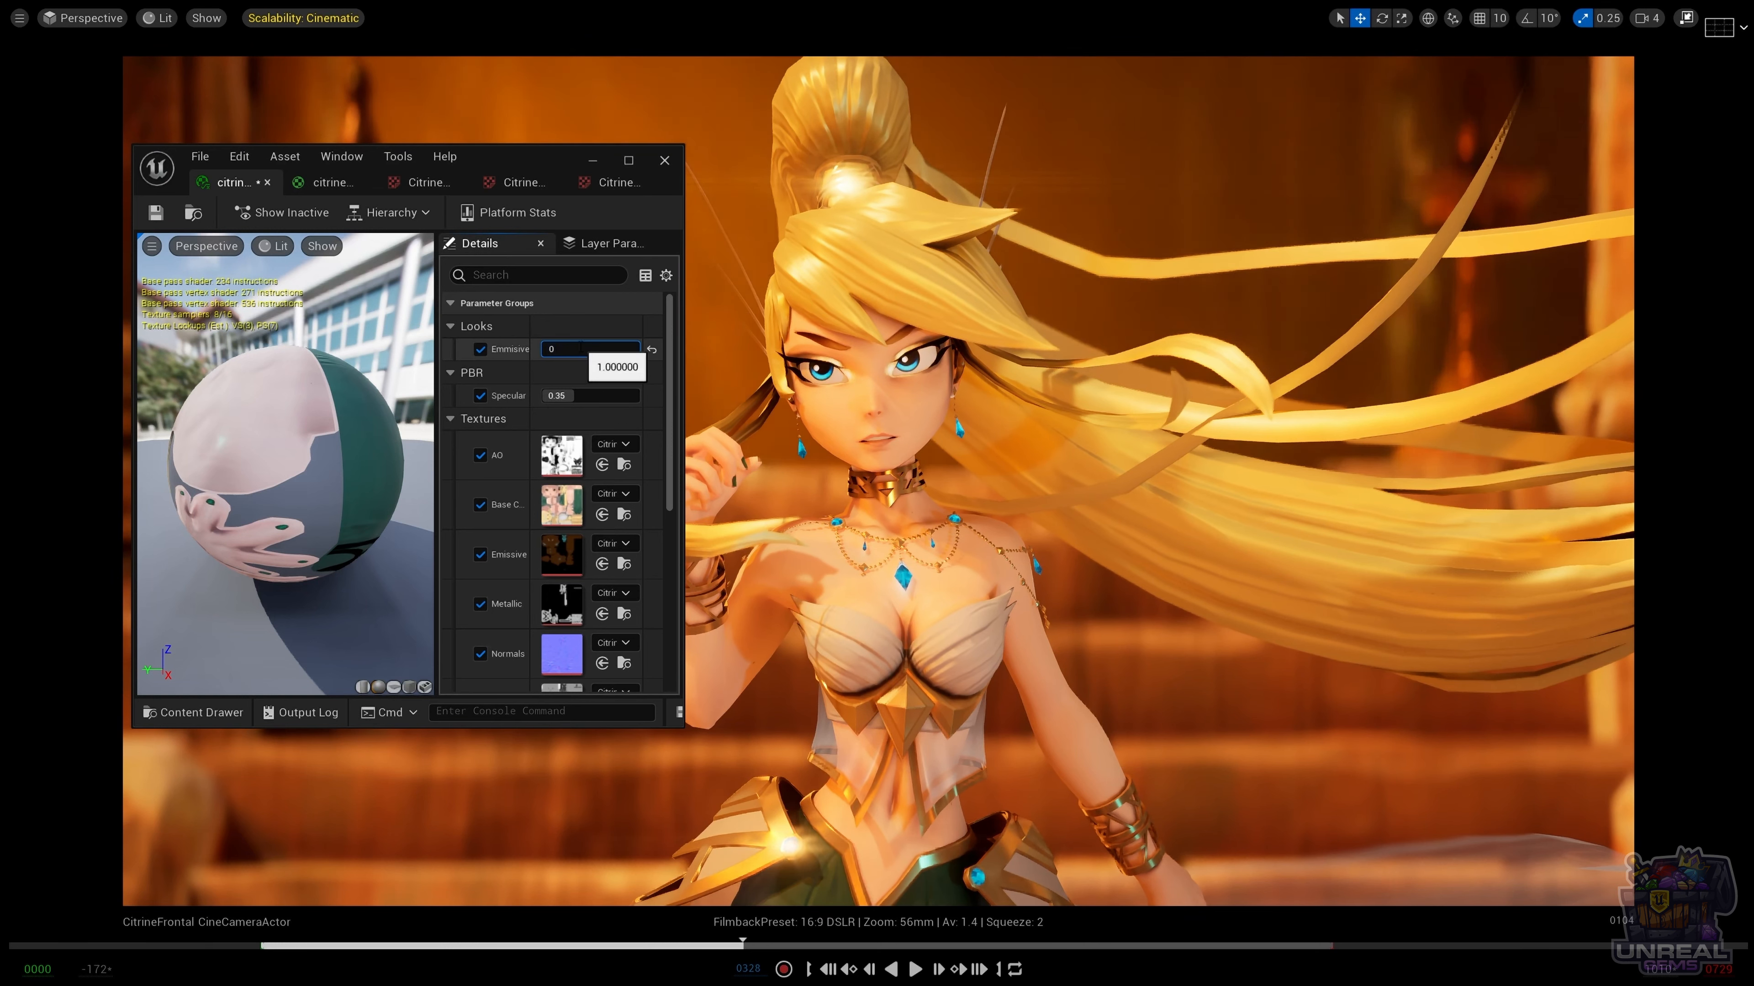
# Try Emmisive values of 0.02 and 0.1, and return the parameter to 0.0.
pyautogui.write('2')
pyautogui.press('Return')
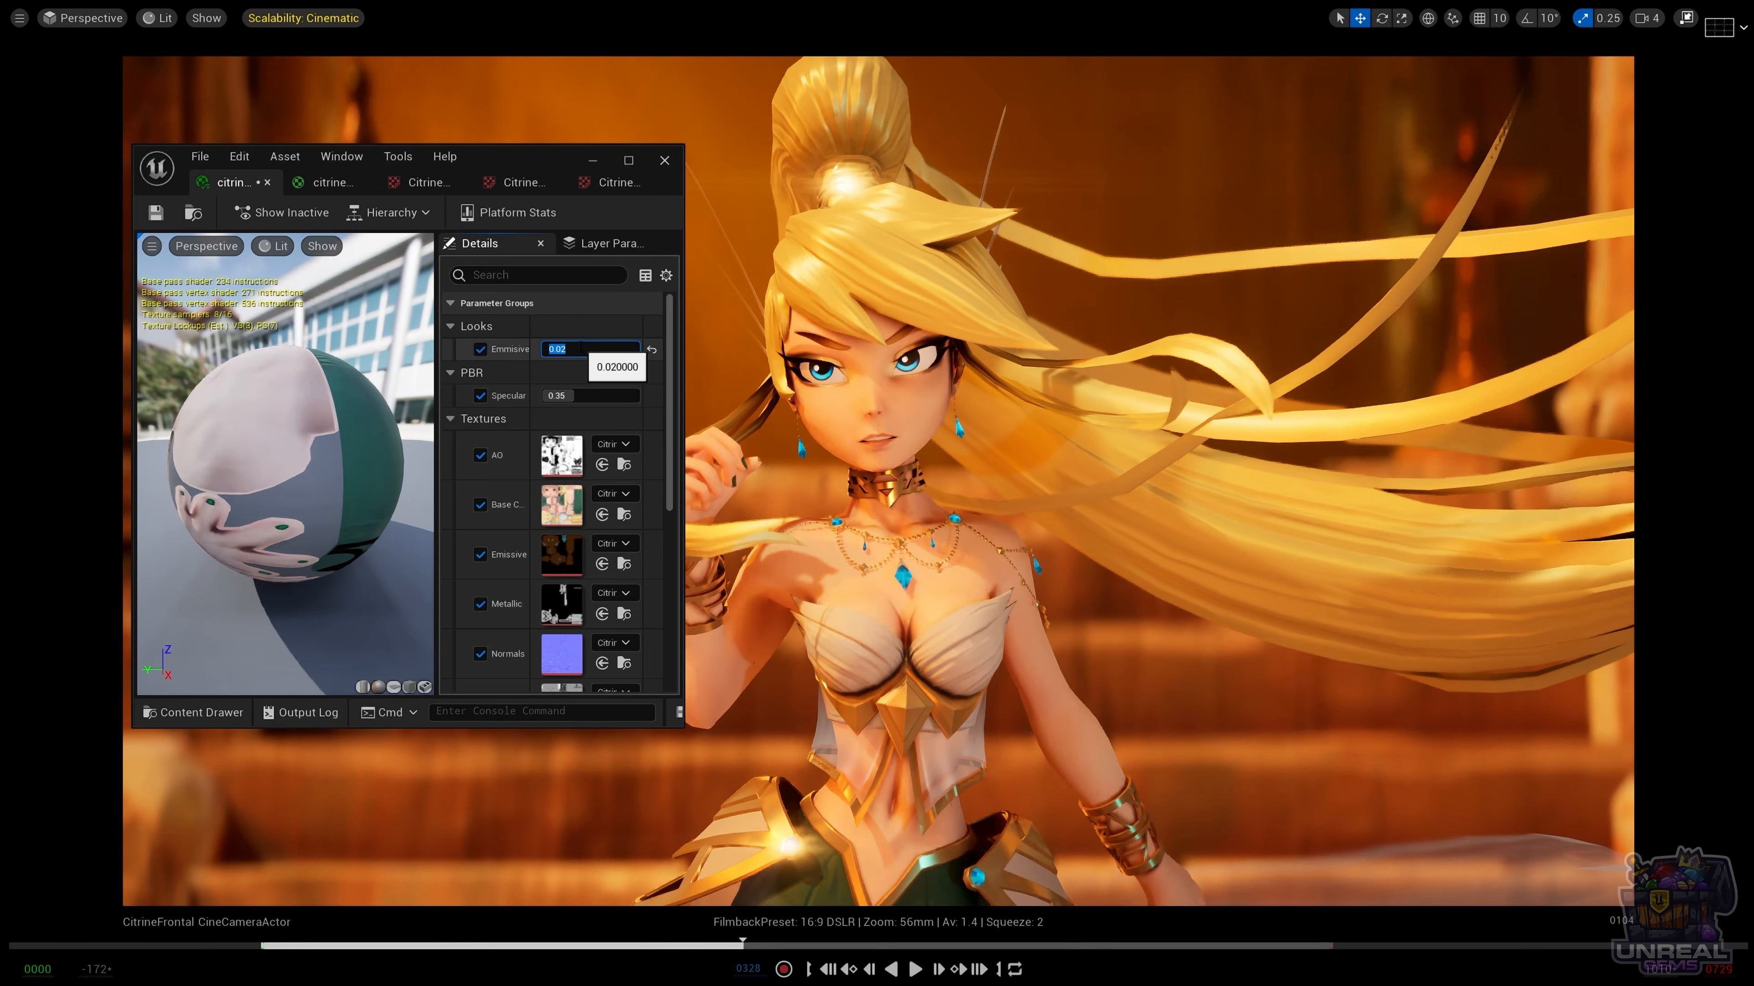
pyautogui.click(583, 349)
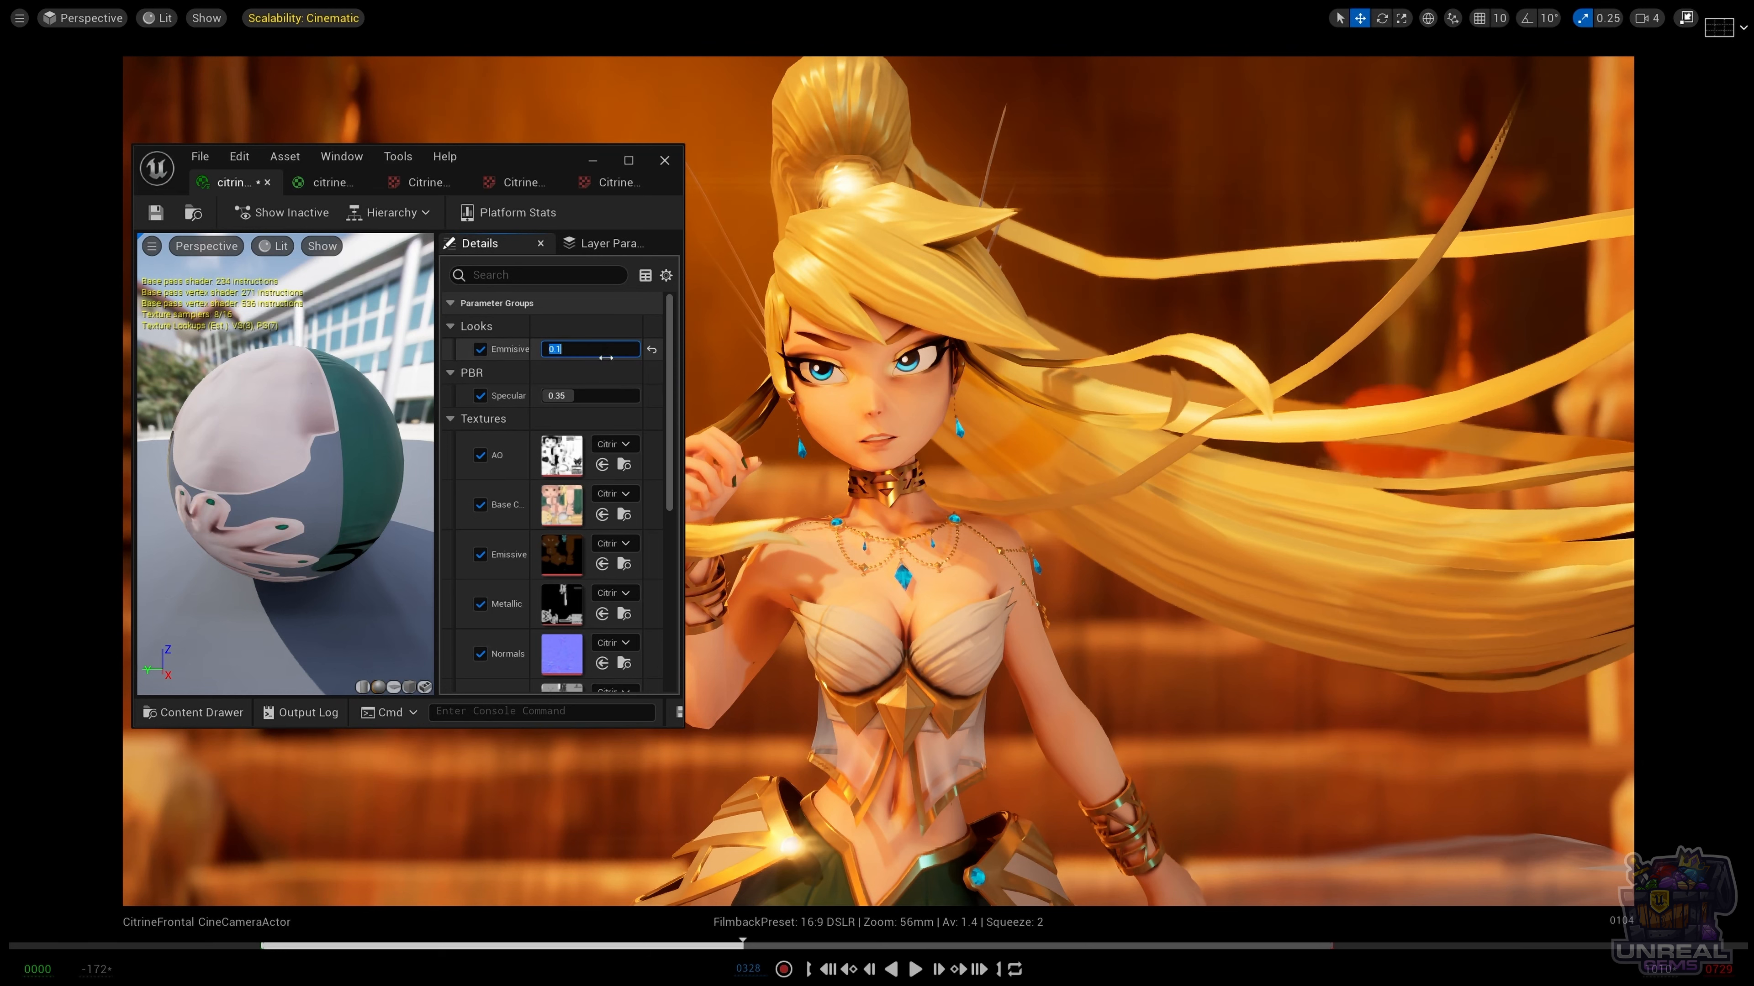
pyautogui.write('0.0')
pyautogui.press('Return')
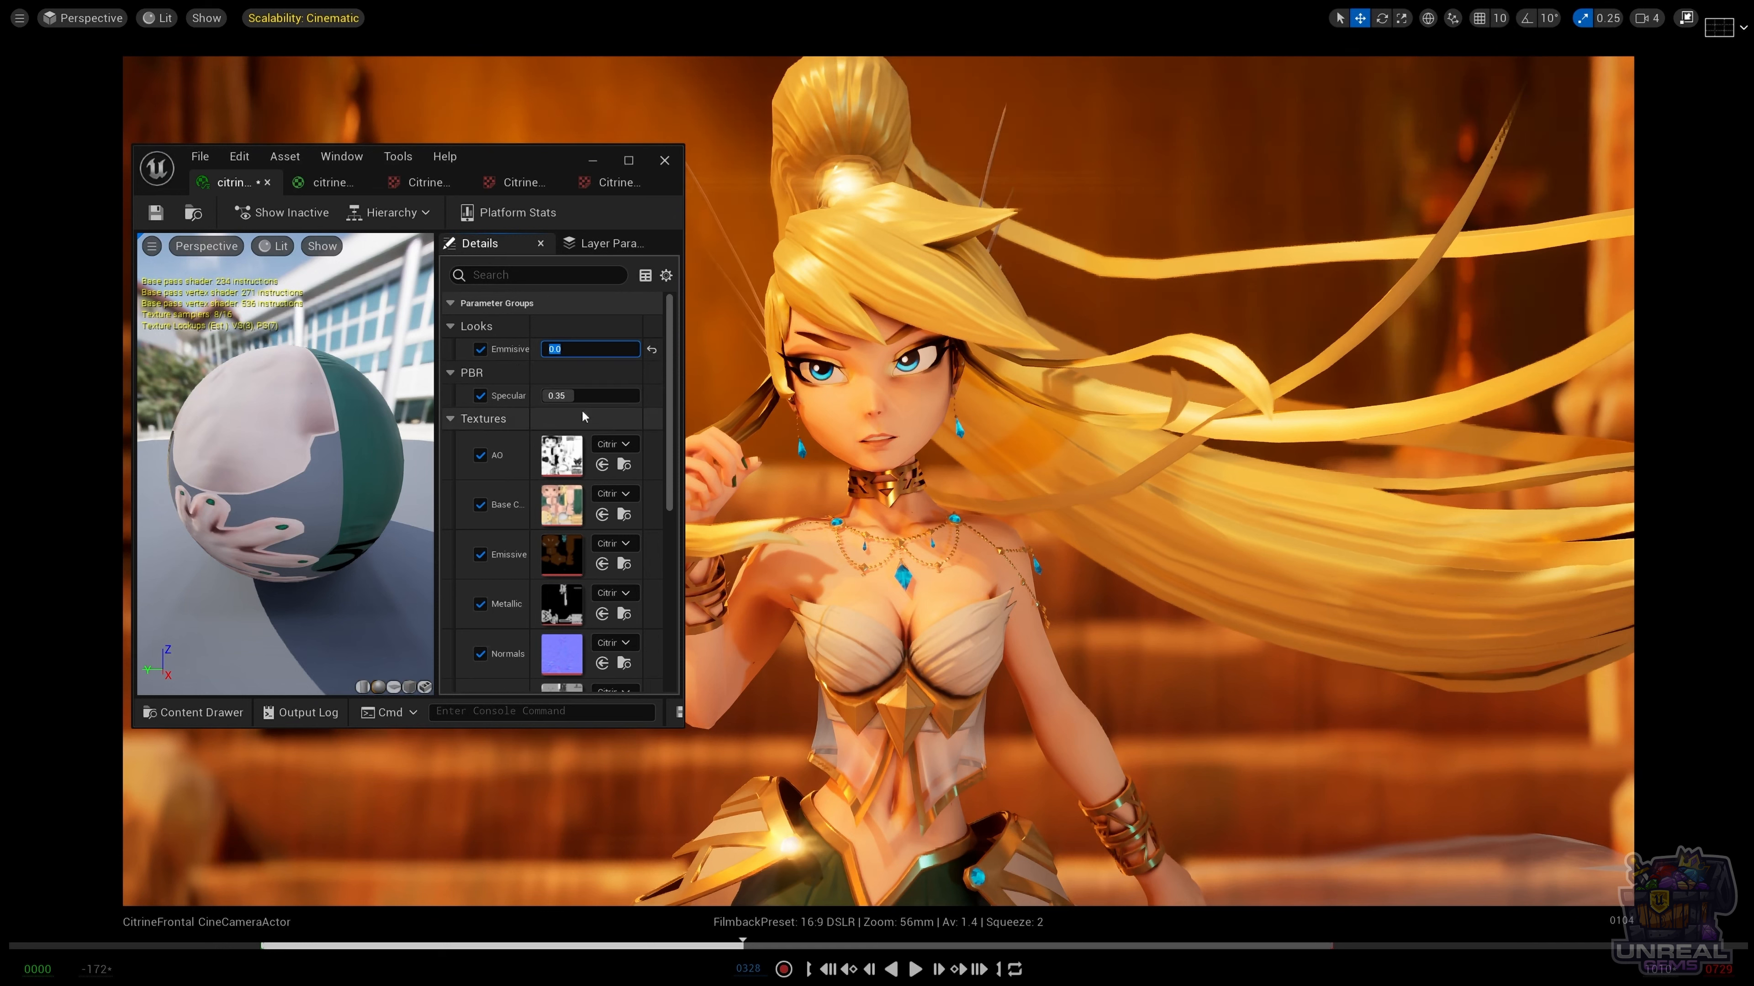
# Try the instance's Specular parameter at 1.0 and 0.0, and undo both changes.
pyautogui.click(516, 404)
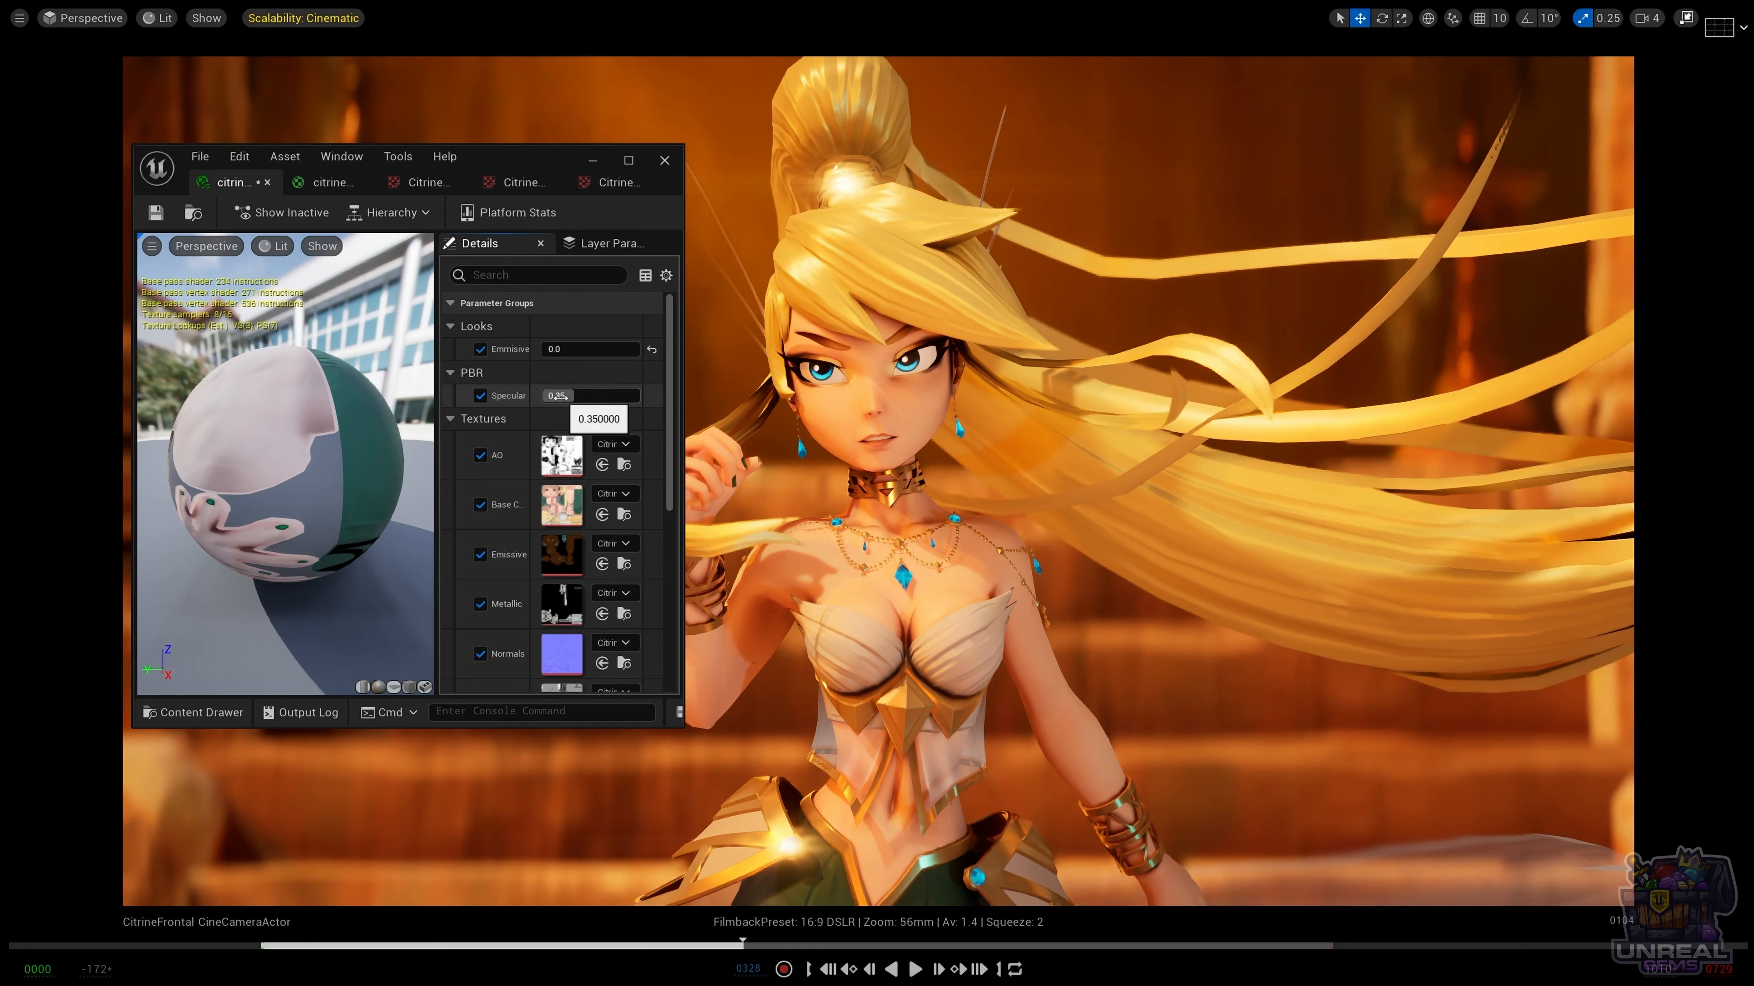
pyautogui.moveTo(556, 396); pyautogui.dragTo(595, 400)
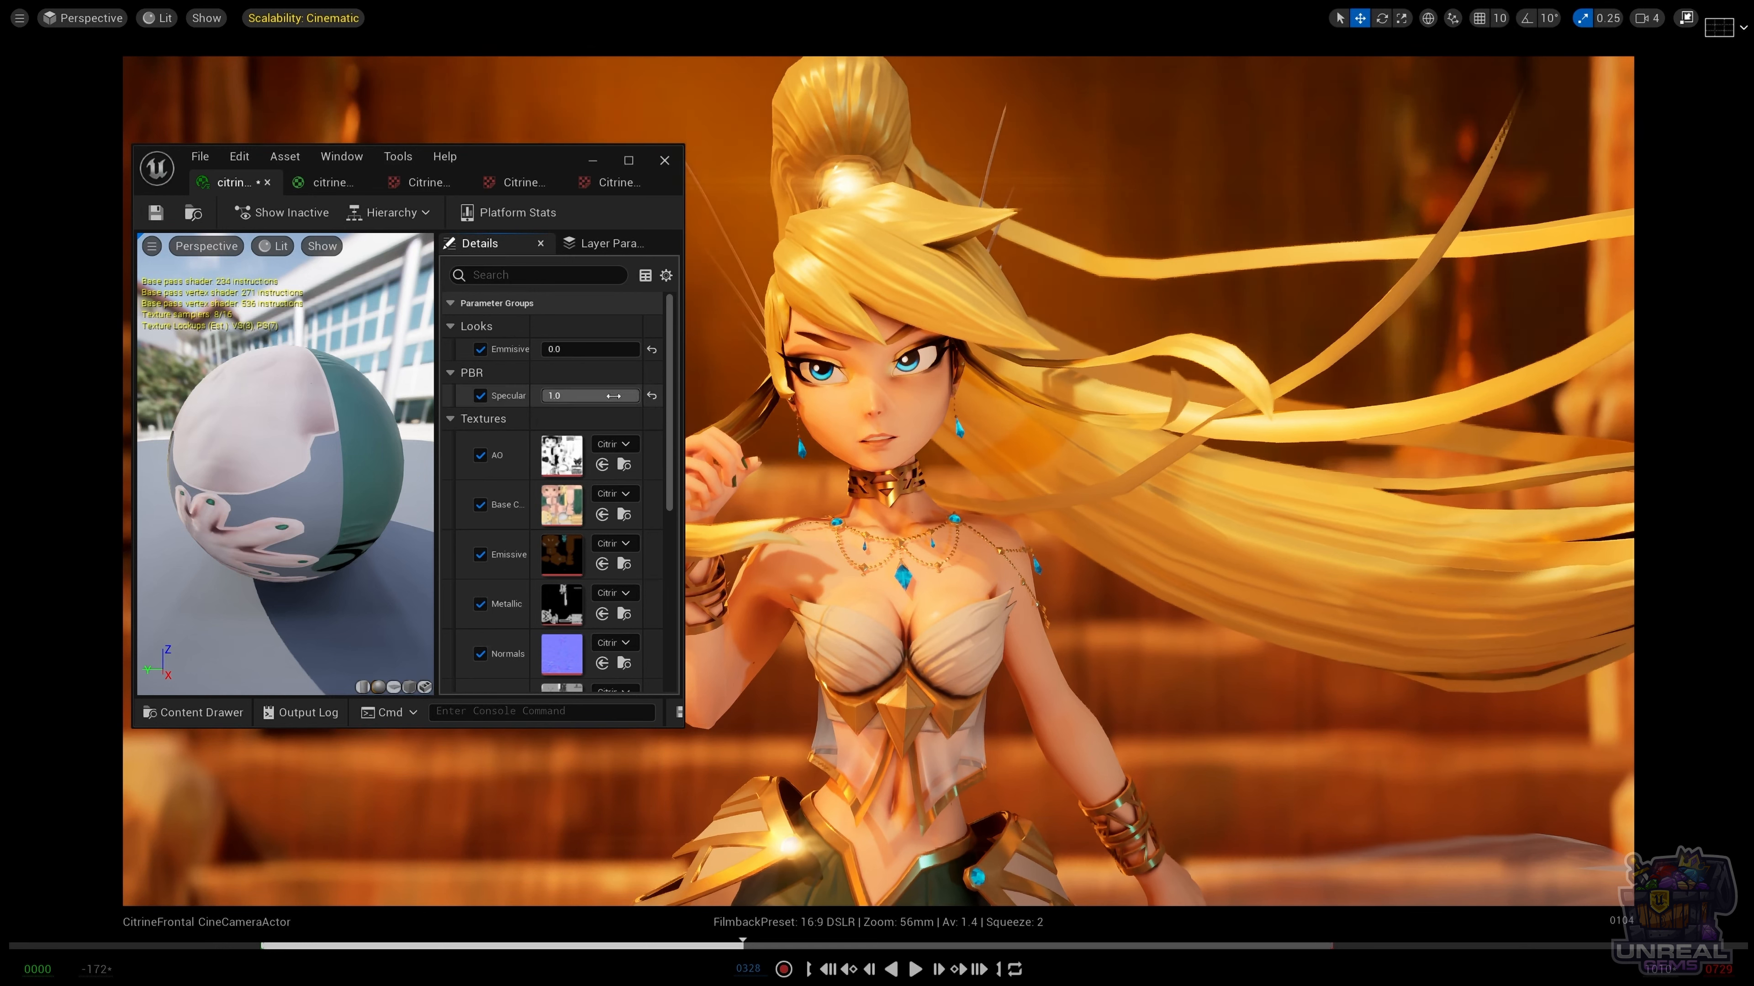
pyautogui.moveTo(624, 396); pyautogui.dragTo(566, 396)
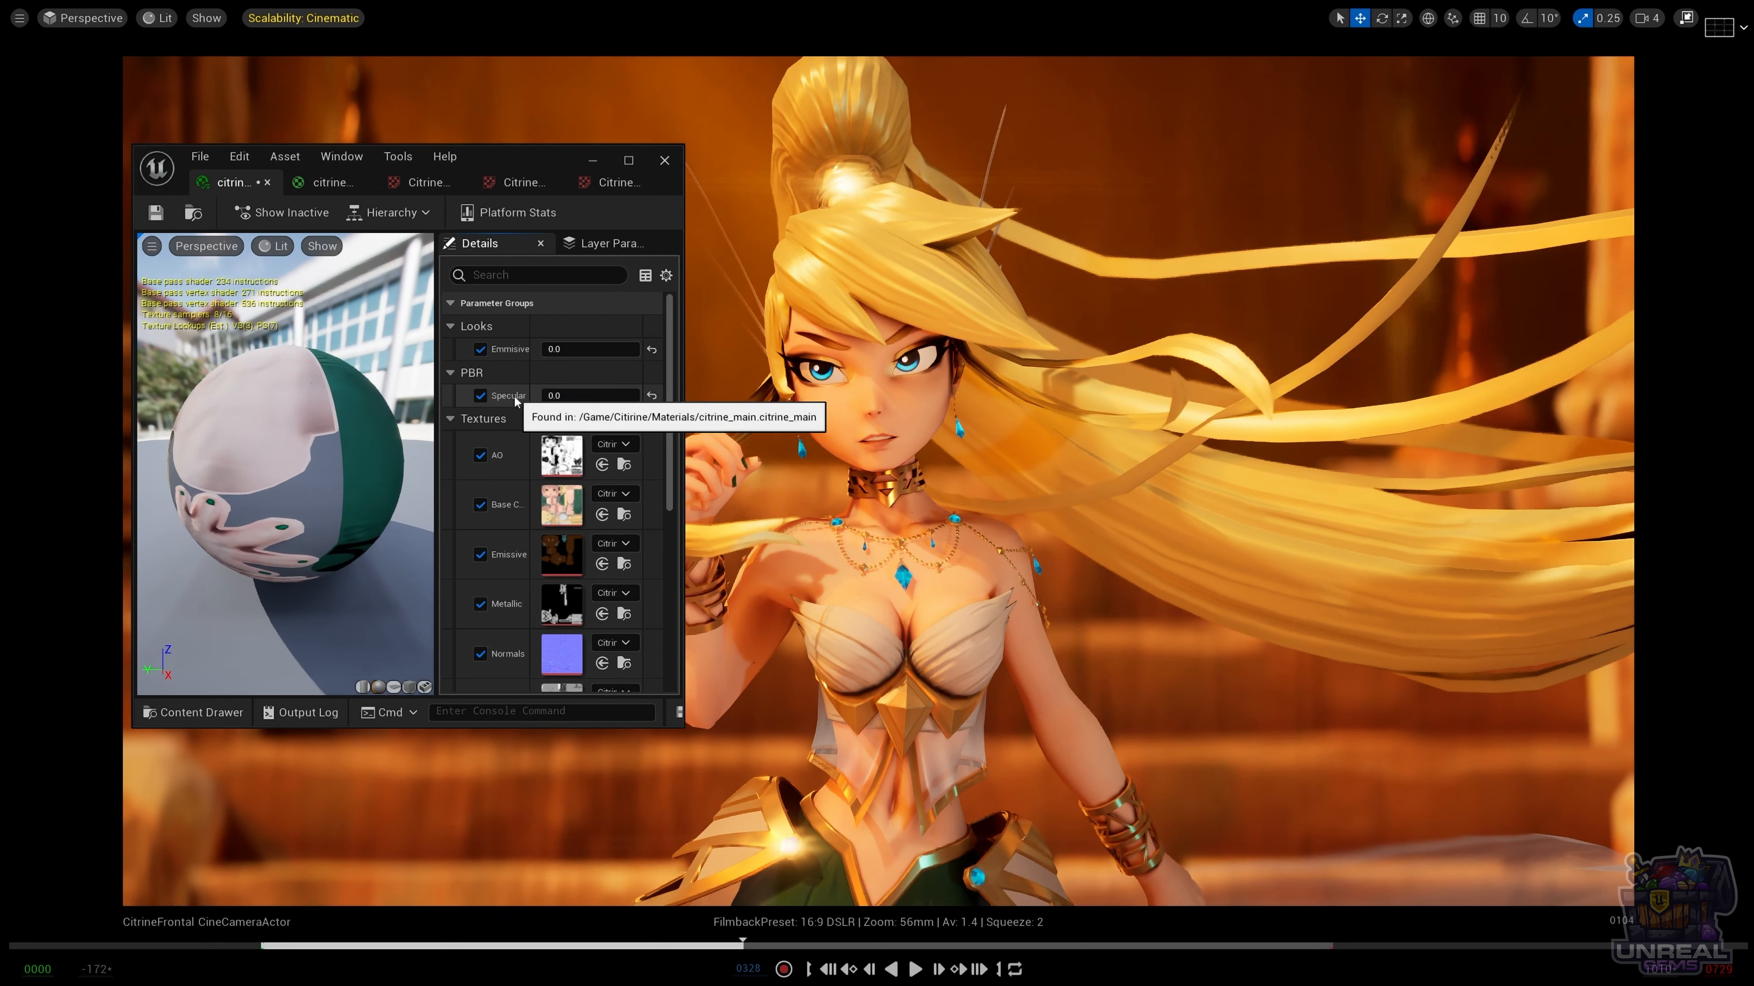
pyautogui.hotkey('ctrl', 'z')
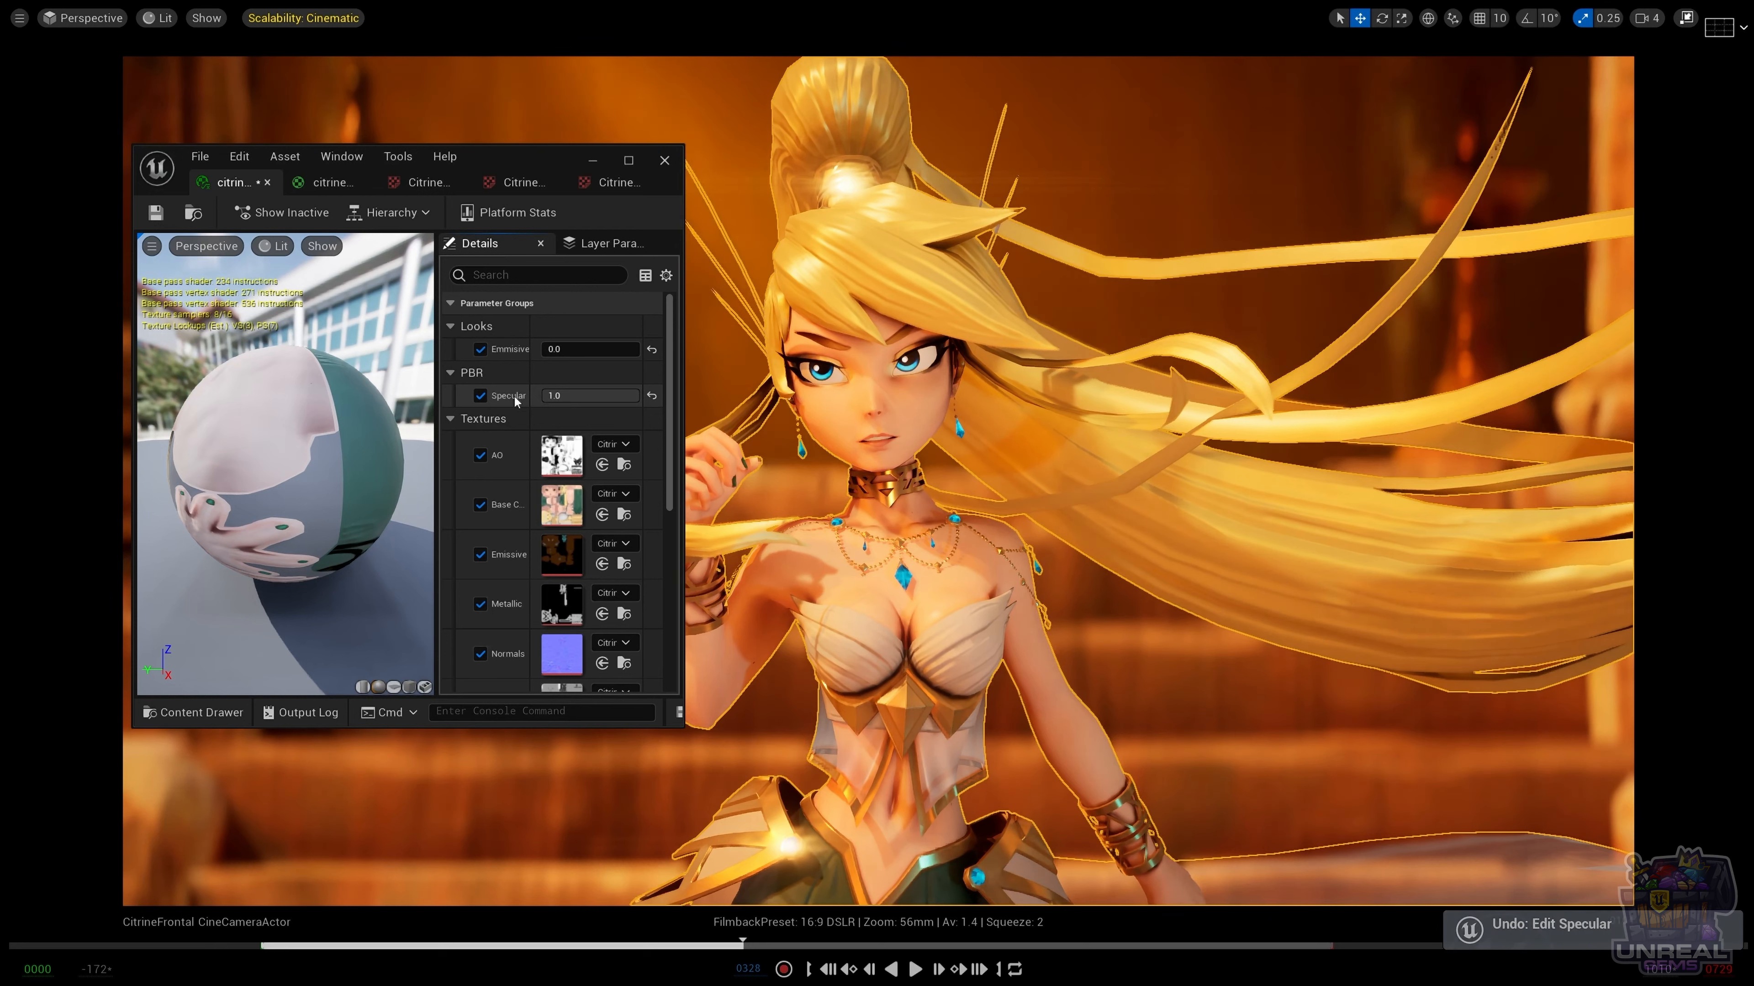
pyautogui.hotkey('ctrl', 'z')
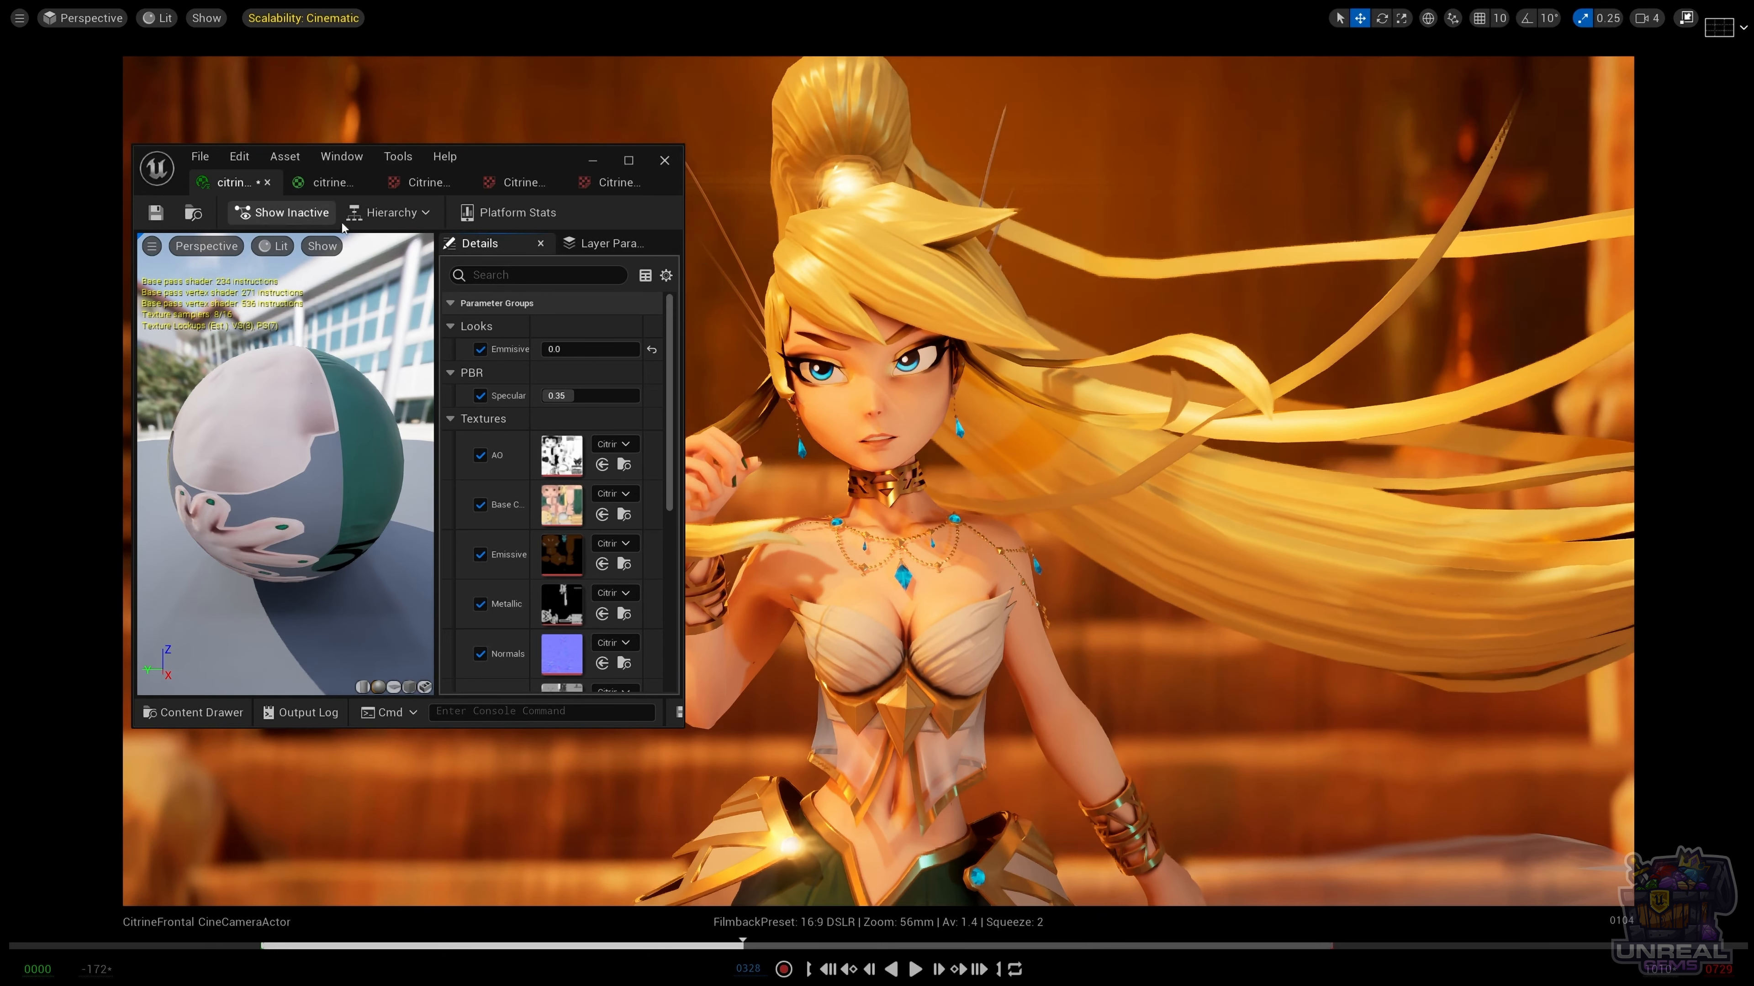
# Enlarge the citrine_main material graph, inspect the Normals and SSS texture nodes, and open the Citrine_main_SSS texture.
pyautogui.click(329, 184)
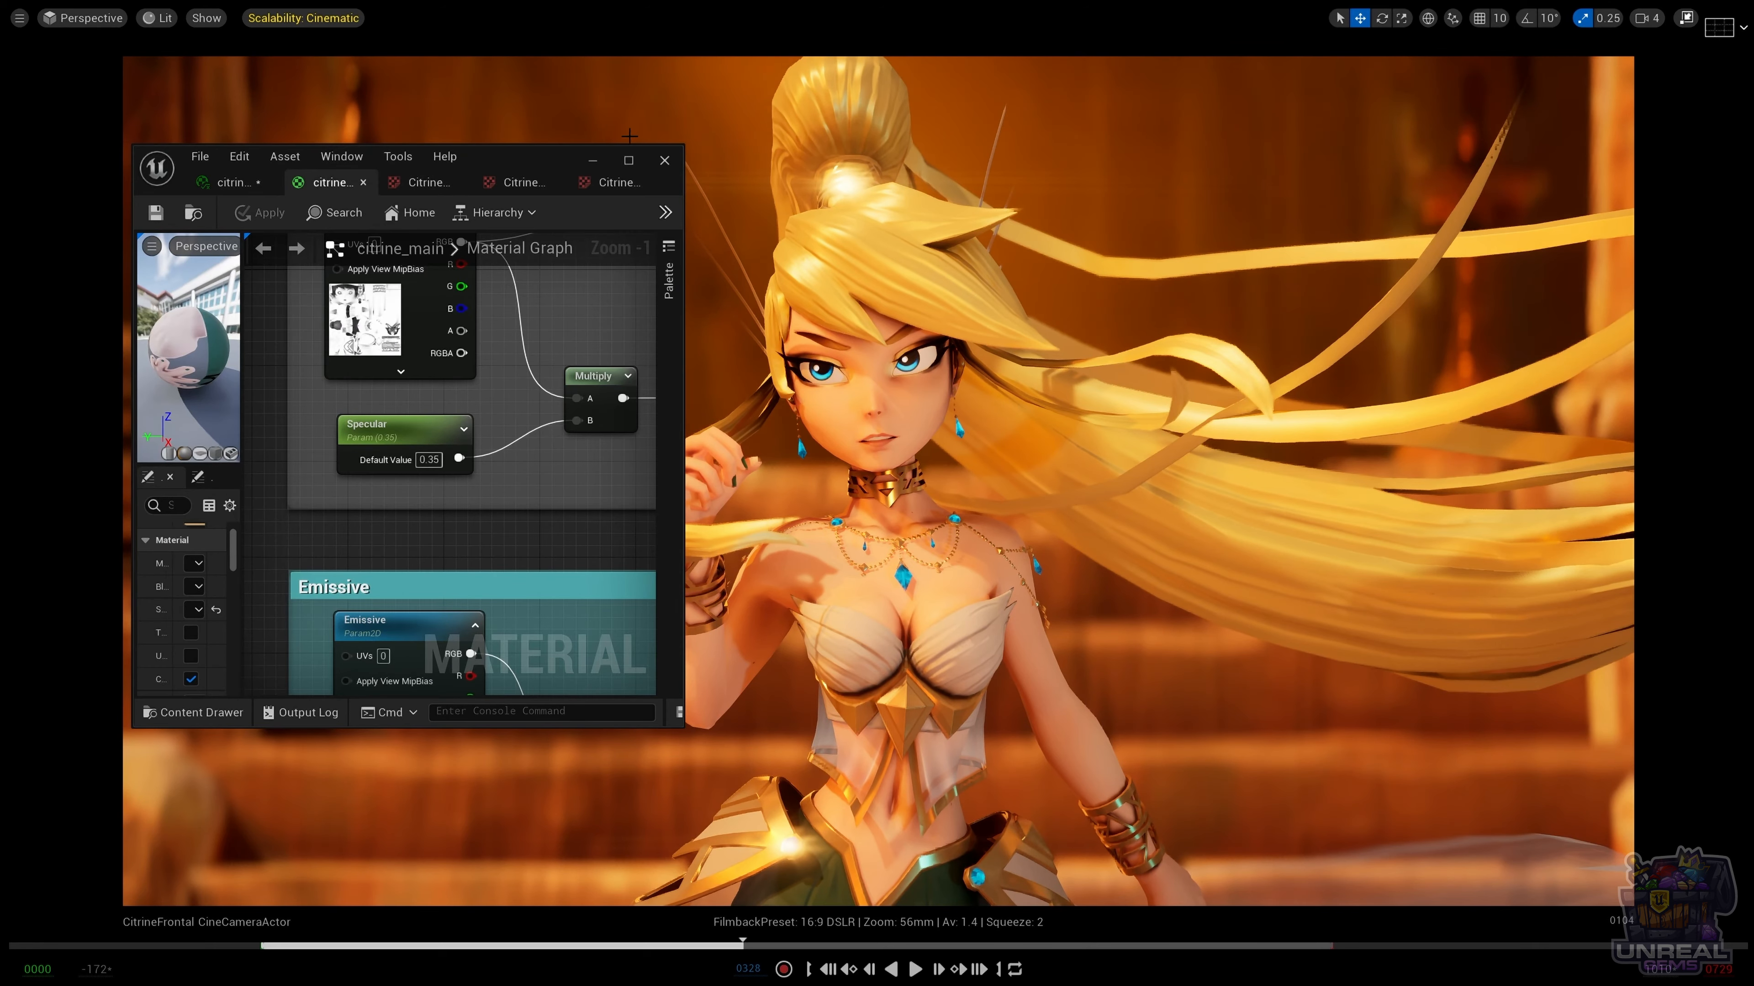
pyautogui.click(628, 160)
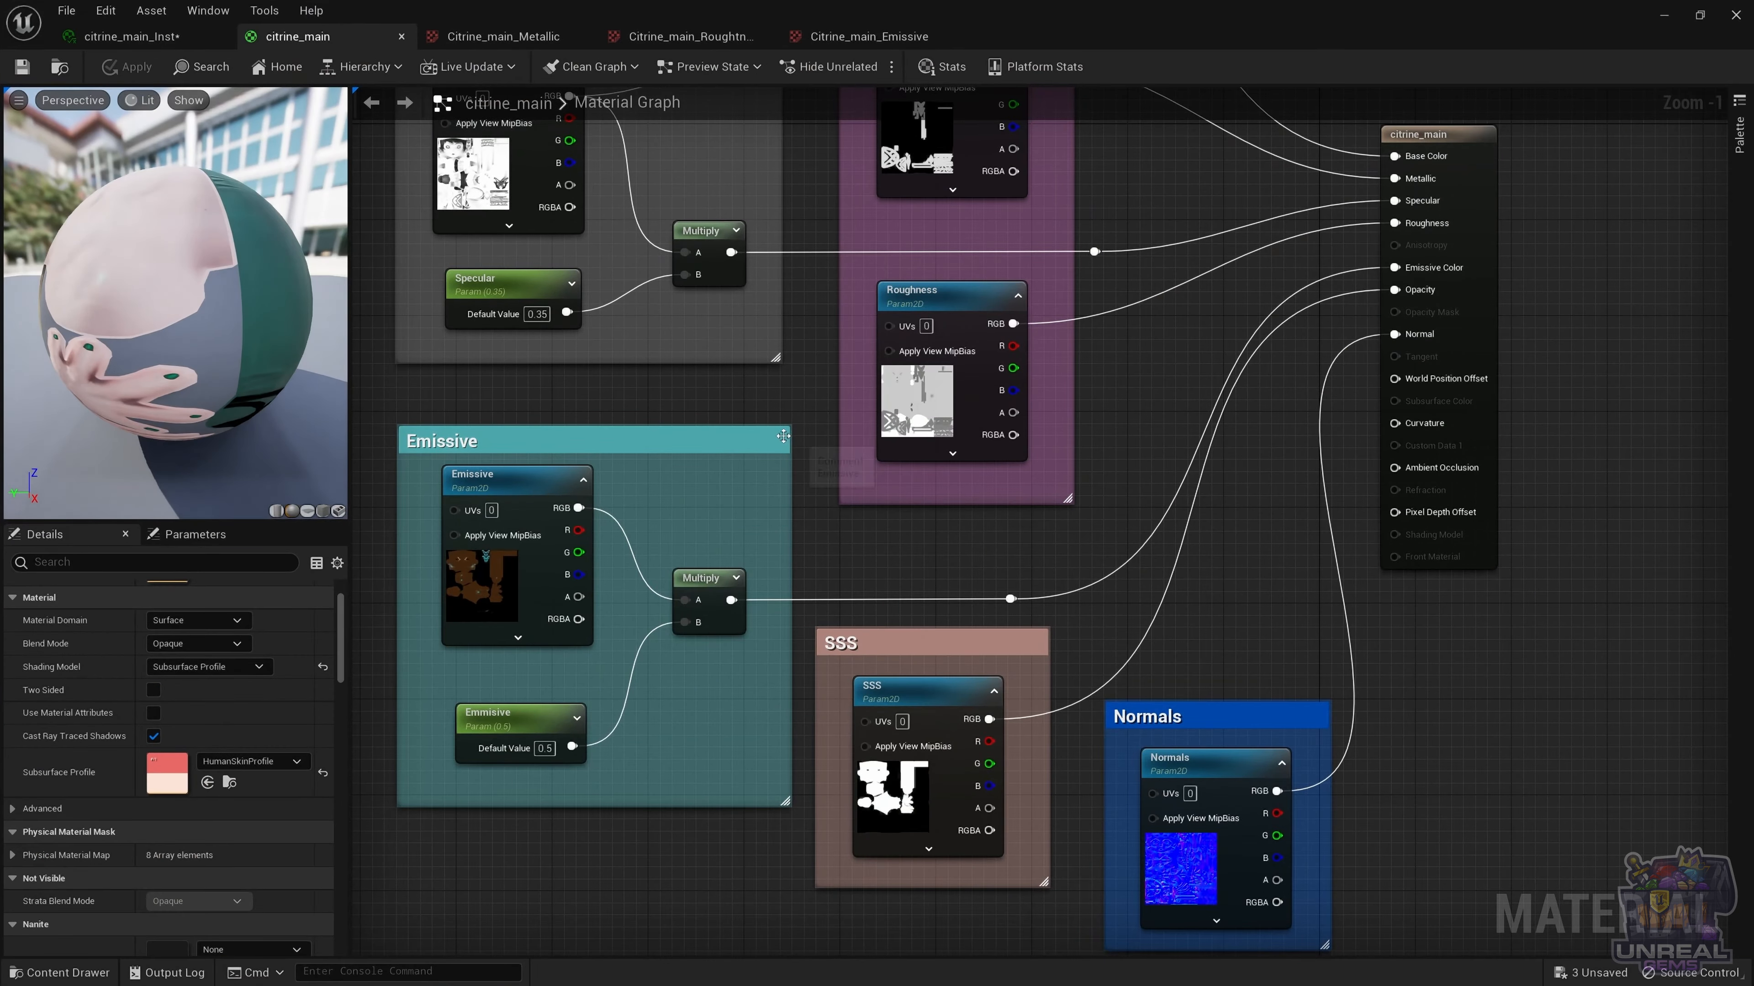
pyautogui.moveTo(990, 562); pyautogui.dragTo(861, 499, button='right')
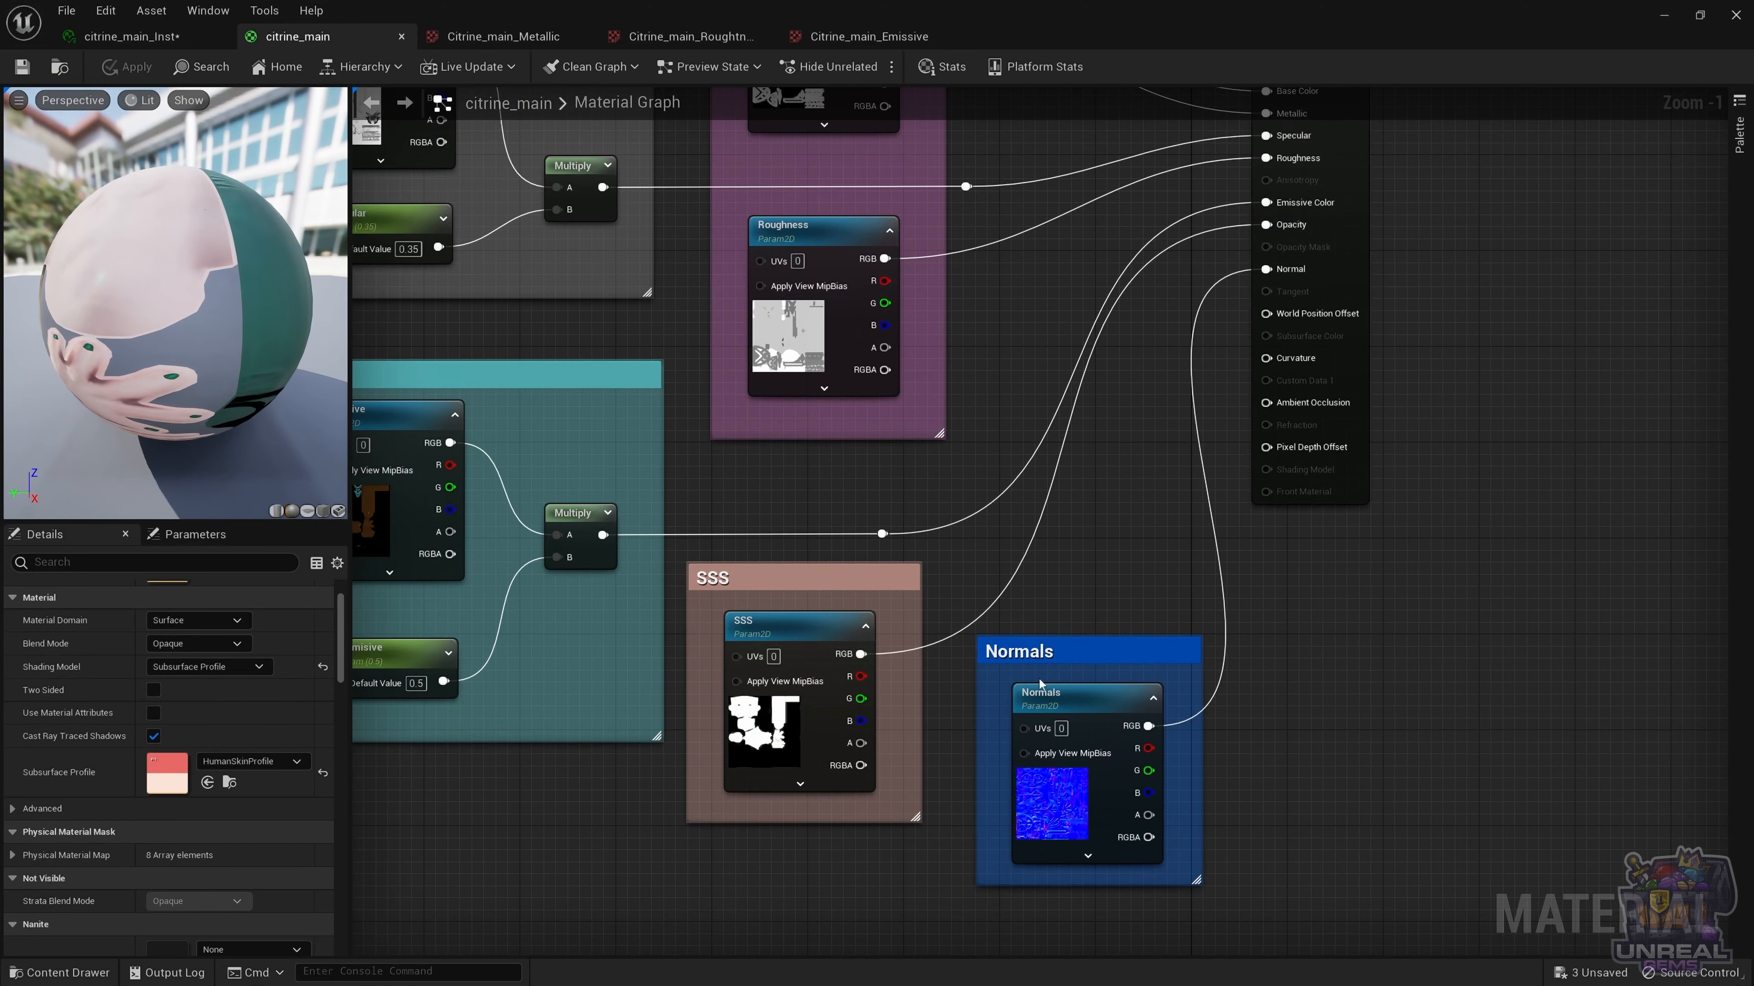
pyautogui.click(1029, 718)
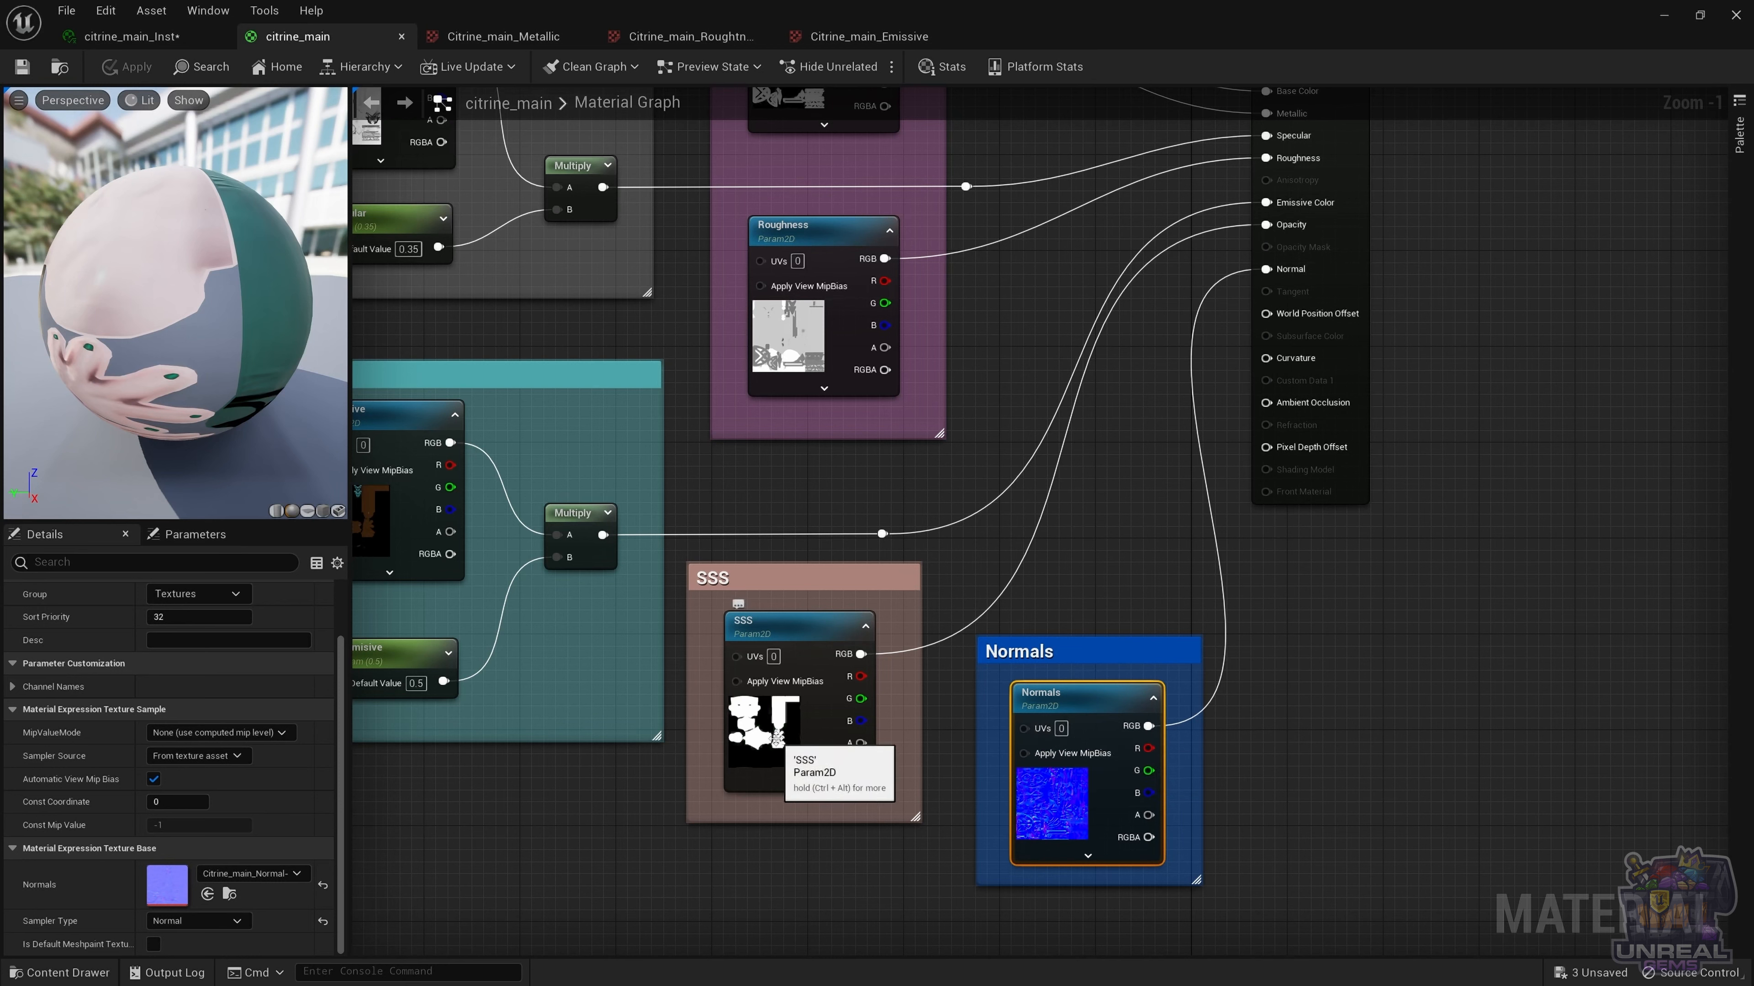
pyautogui.click(768, 679)
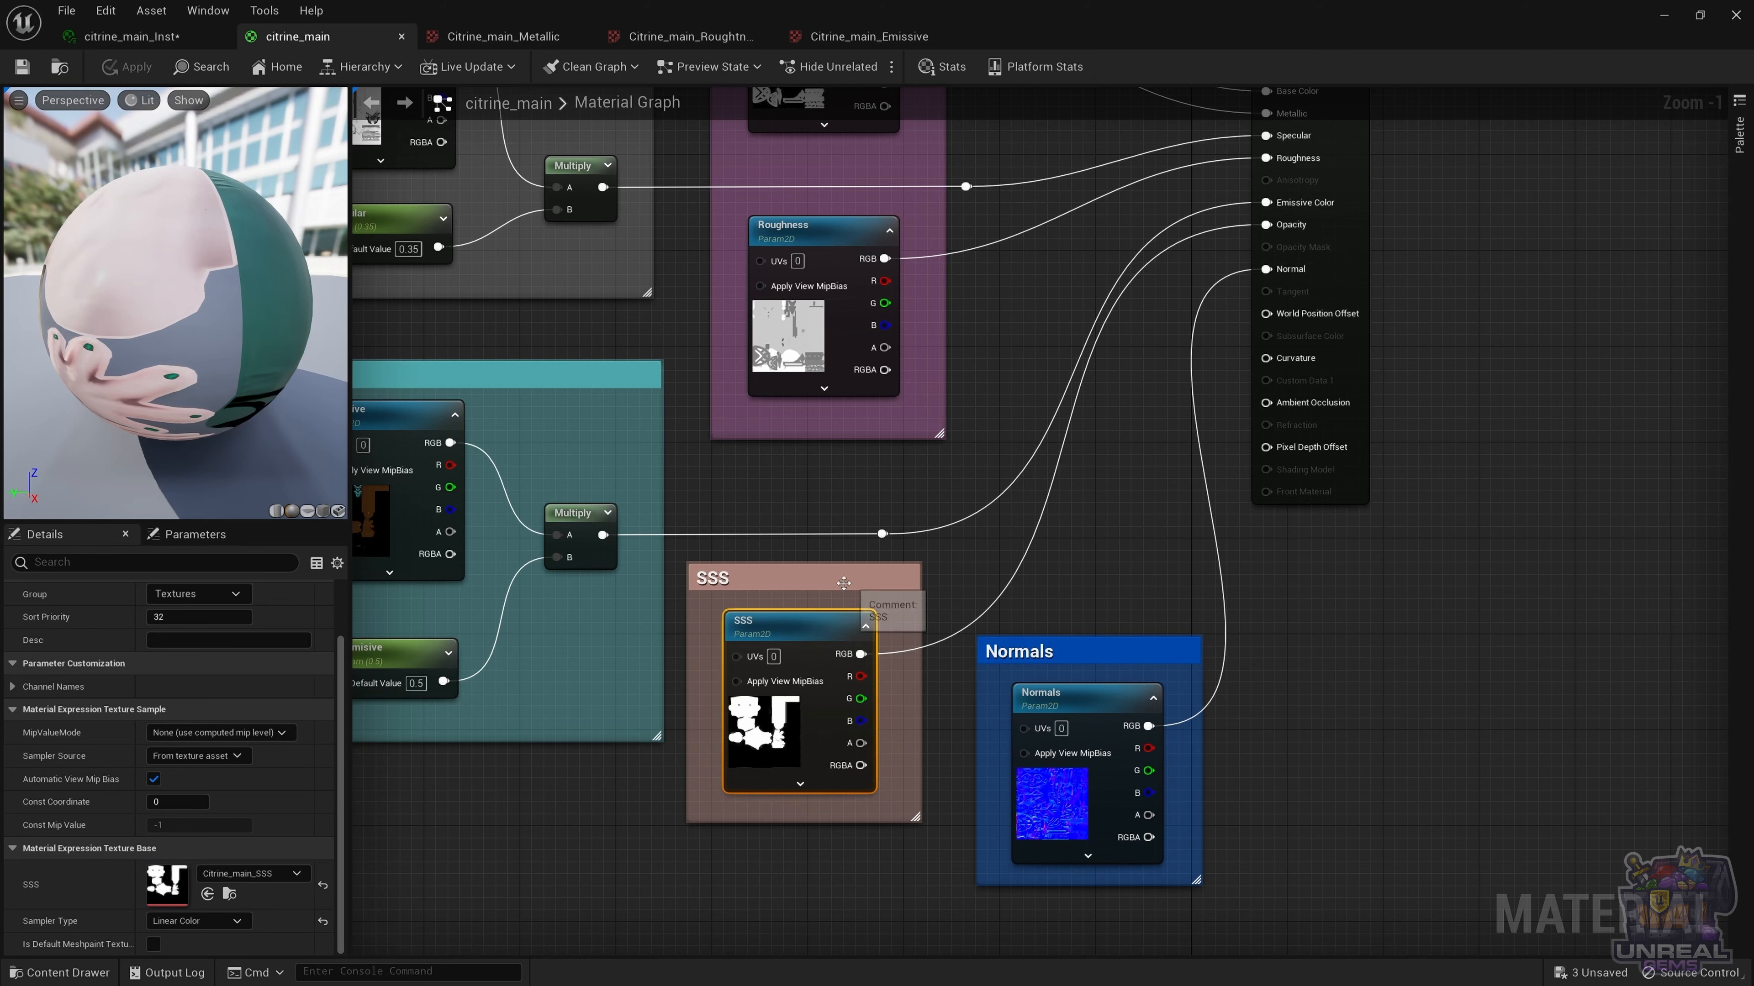
pyautogui.doubleClick(154, 888)
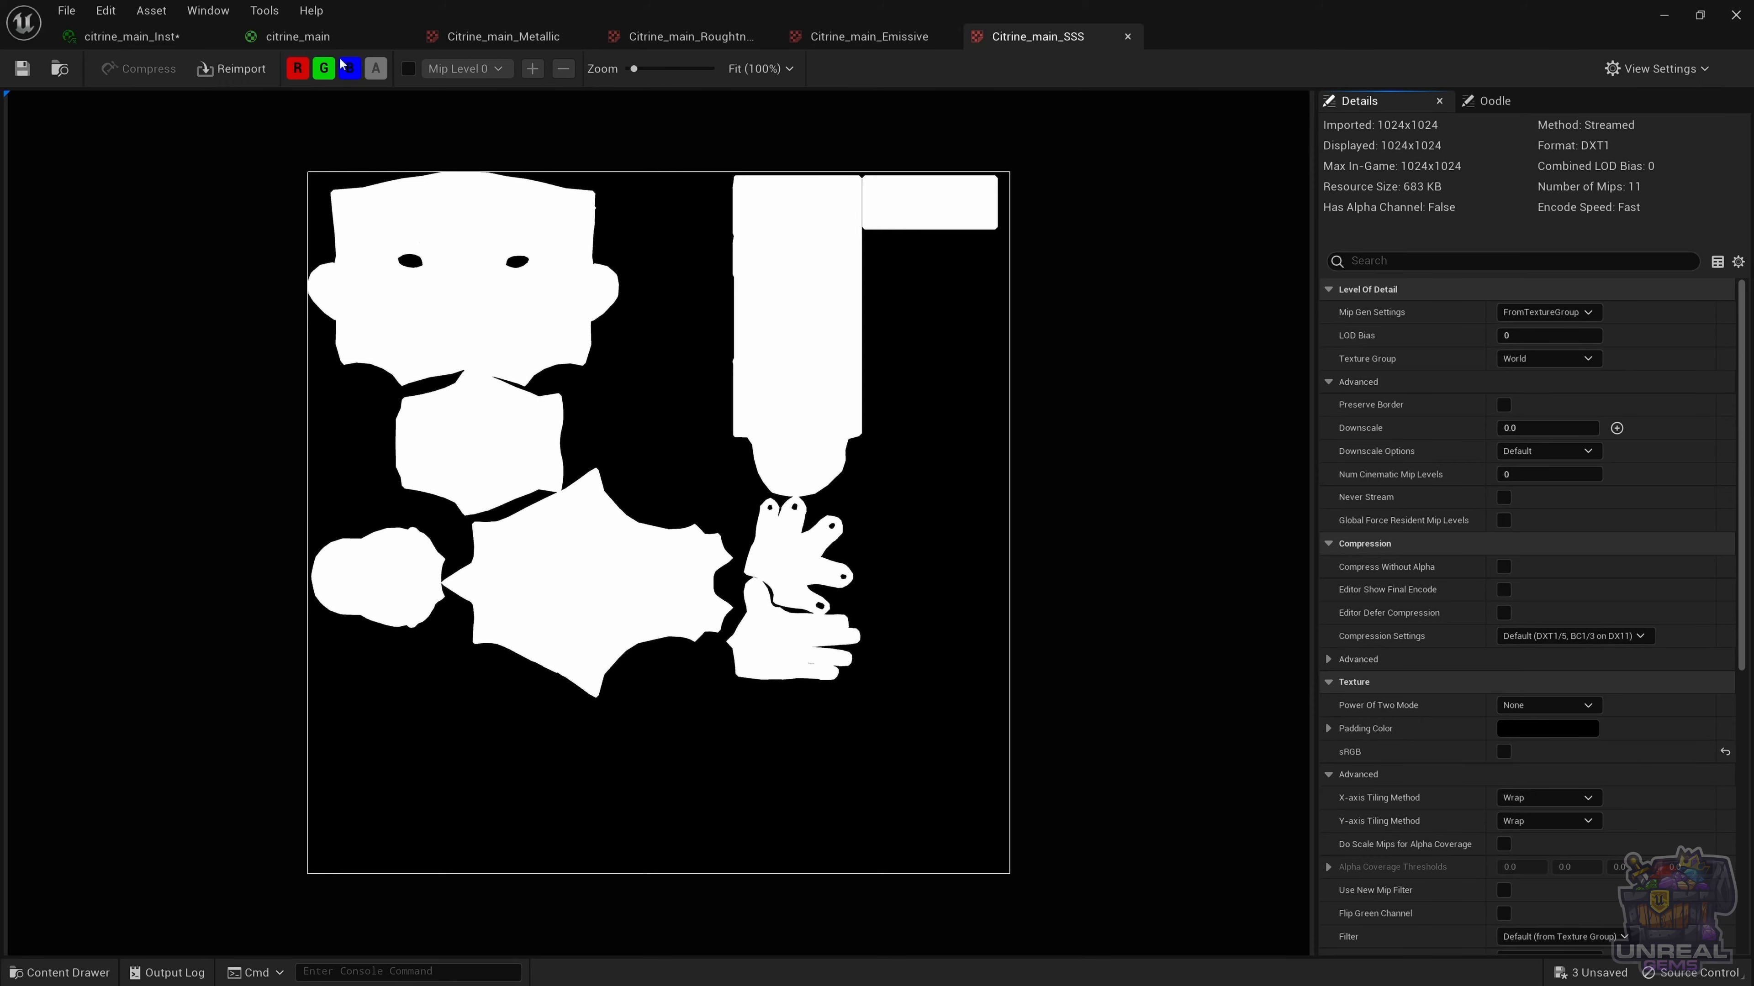
# Back in citrine_main, examine the Opacity input and the material's Shading Model and Subsurface Profile settings, and open HumanSkinProfile.
pyautogui.click(304, 36)
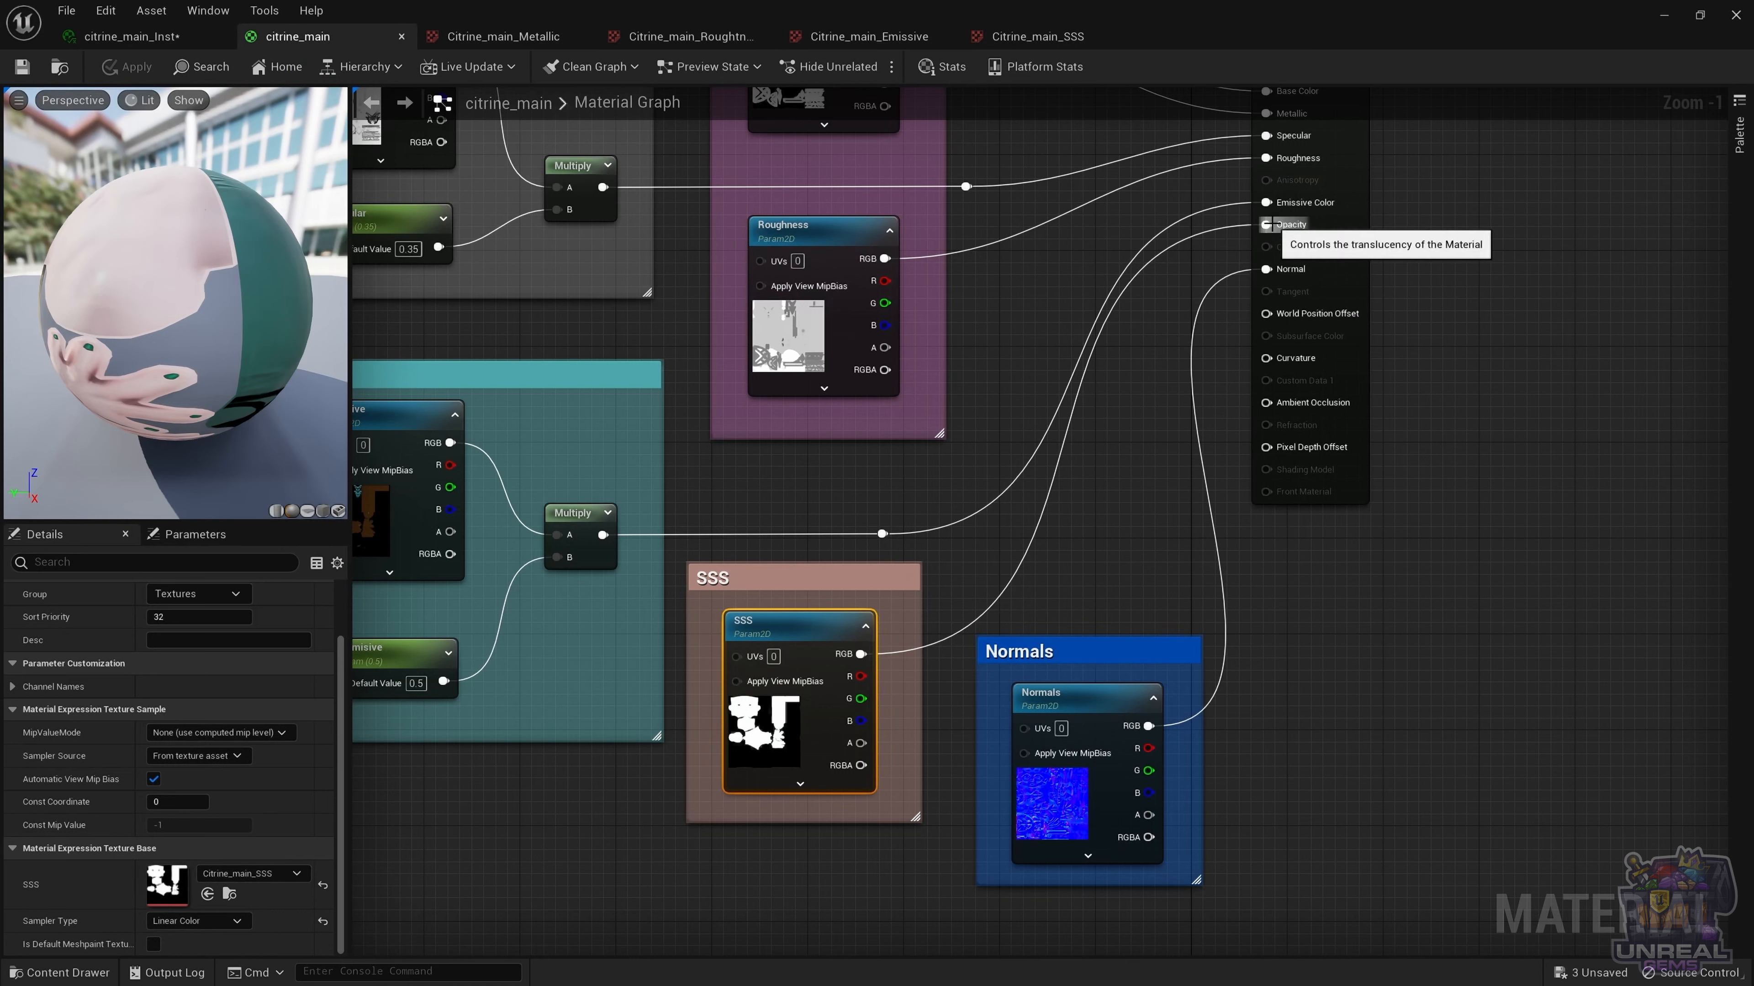
pyautogui.moveTo(1265, 225); pyautogui.dragTo(1266, 225)
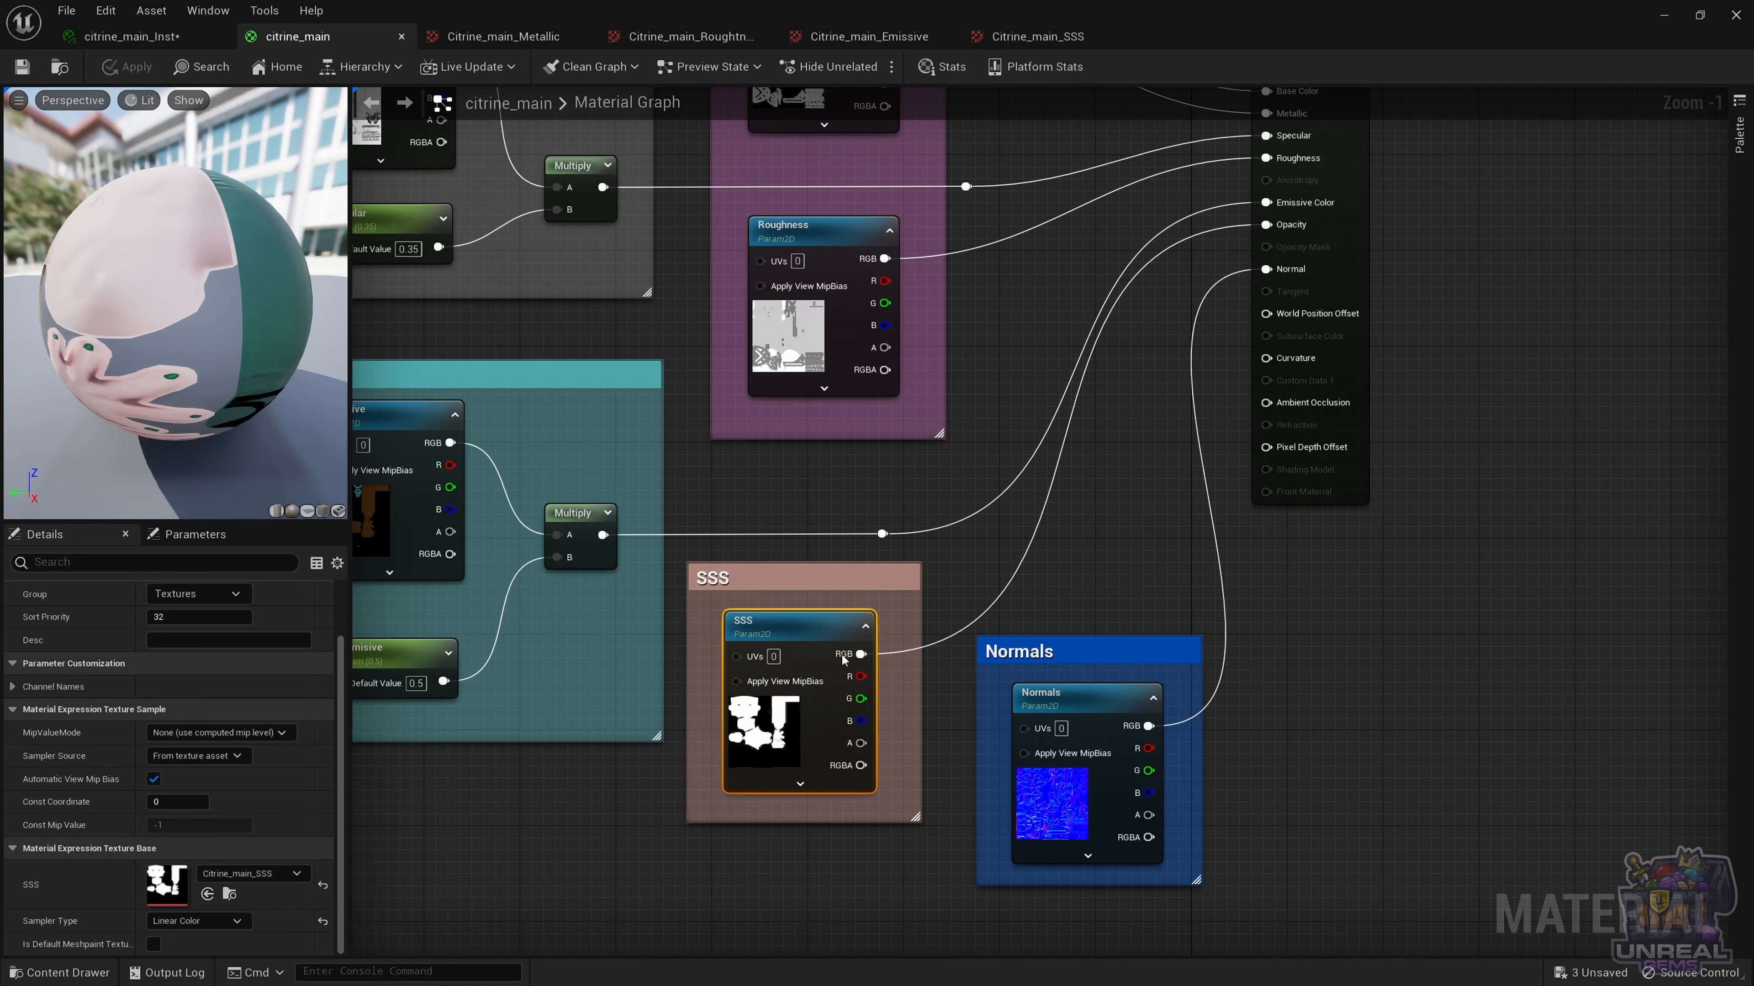
pyautogui.click(1291, 269)
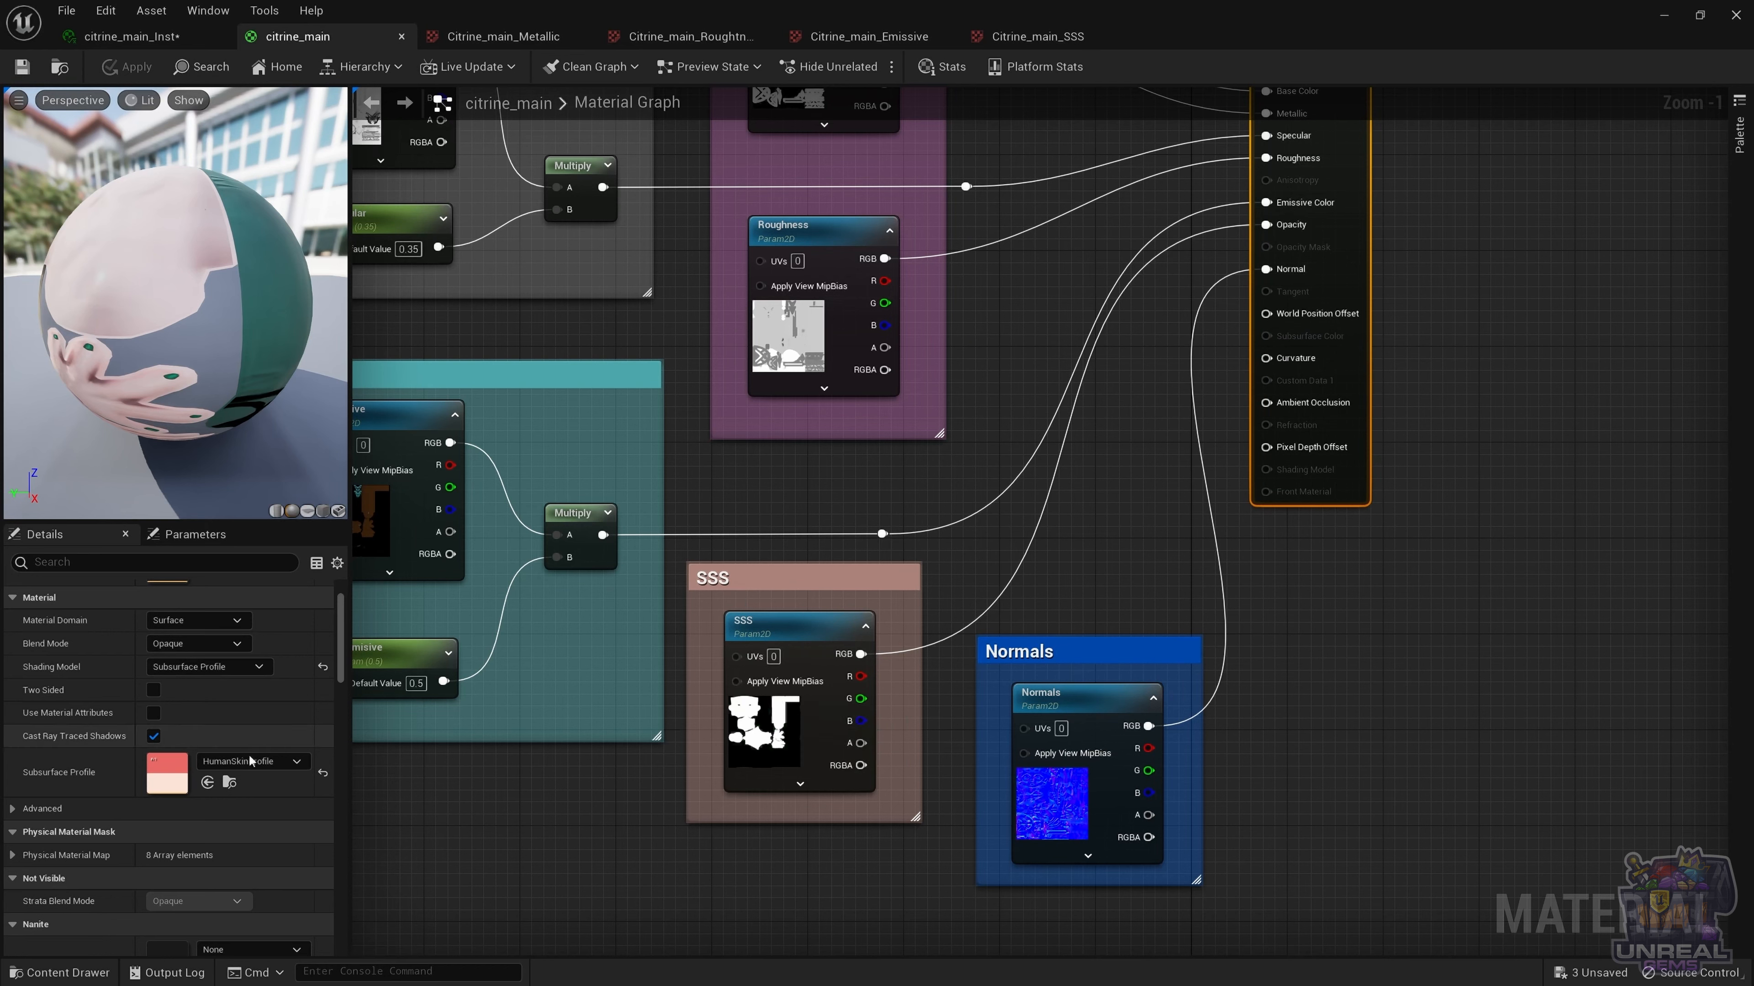
pyautogui.scroll(2, 194, 784)
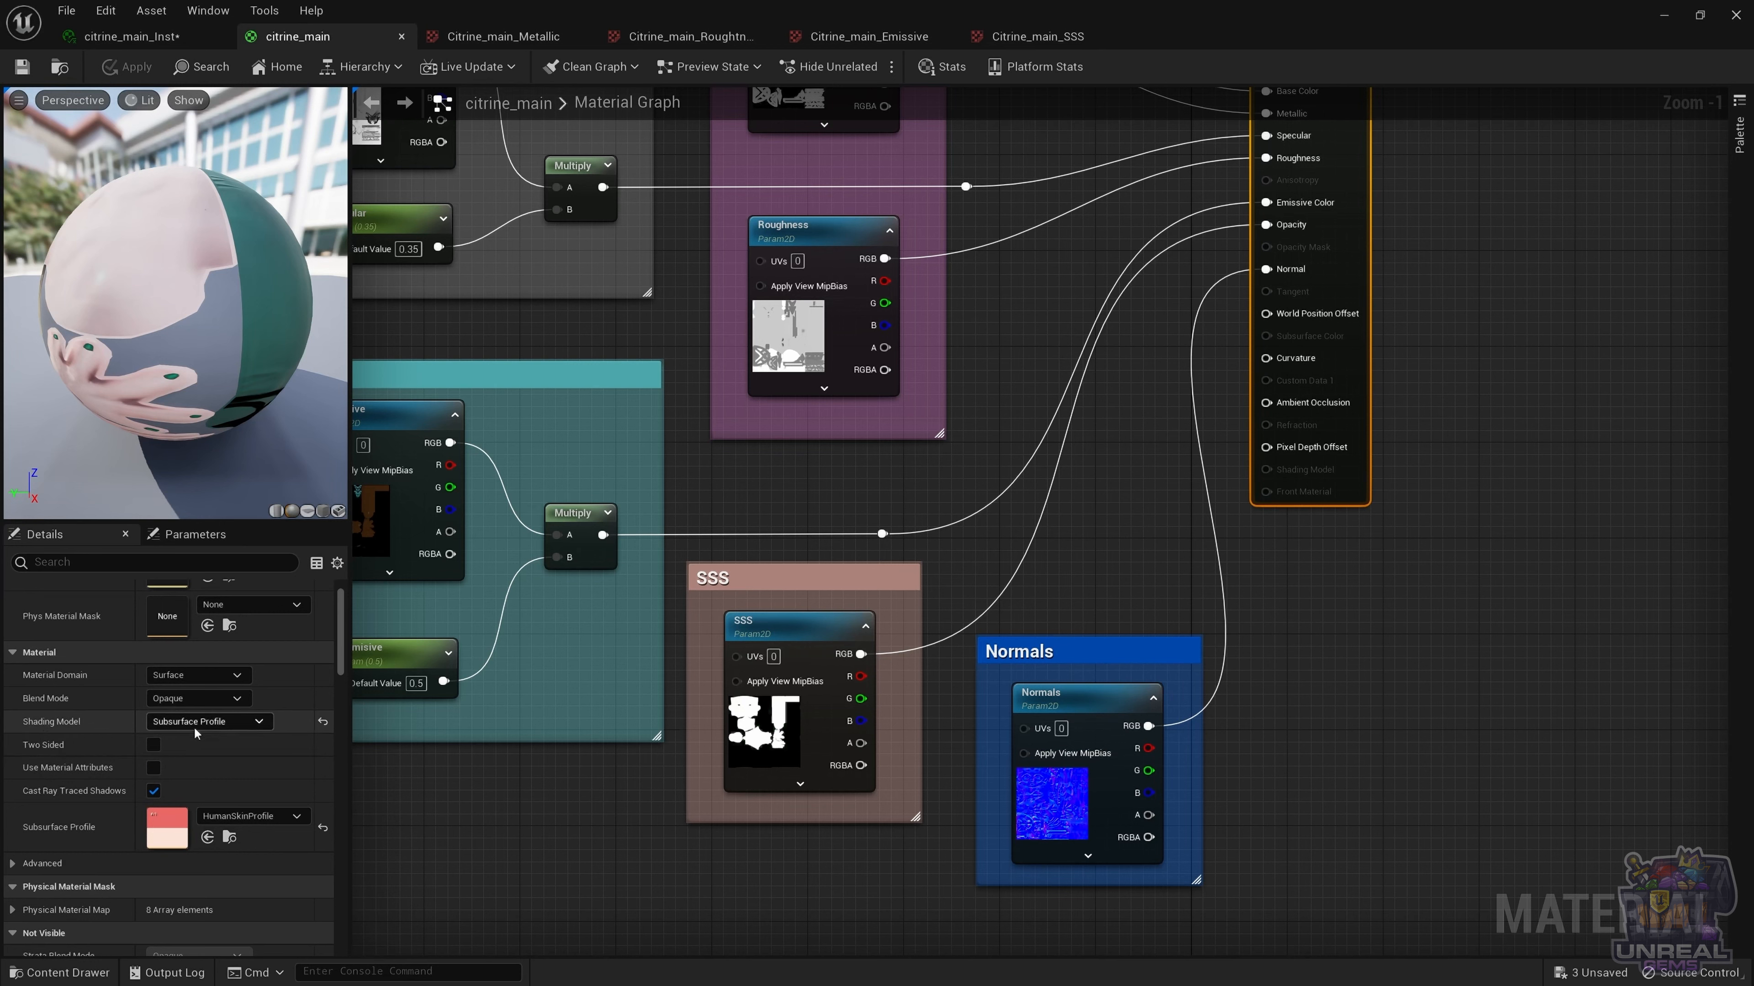
pyautogui.doubleClick(173, 829)
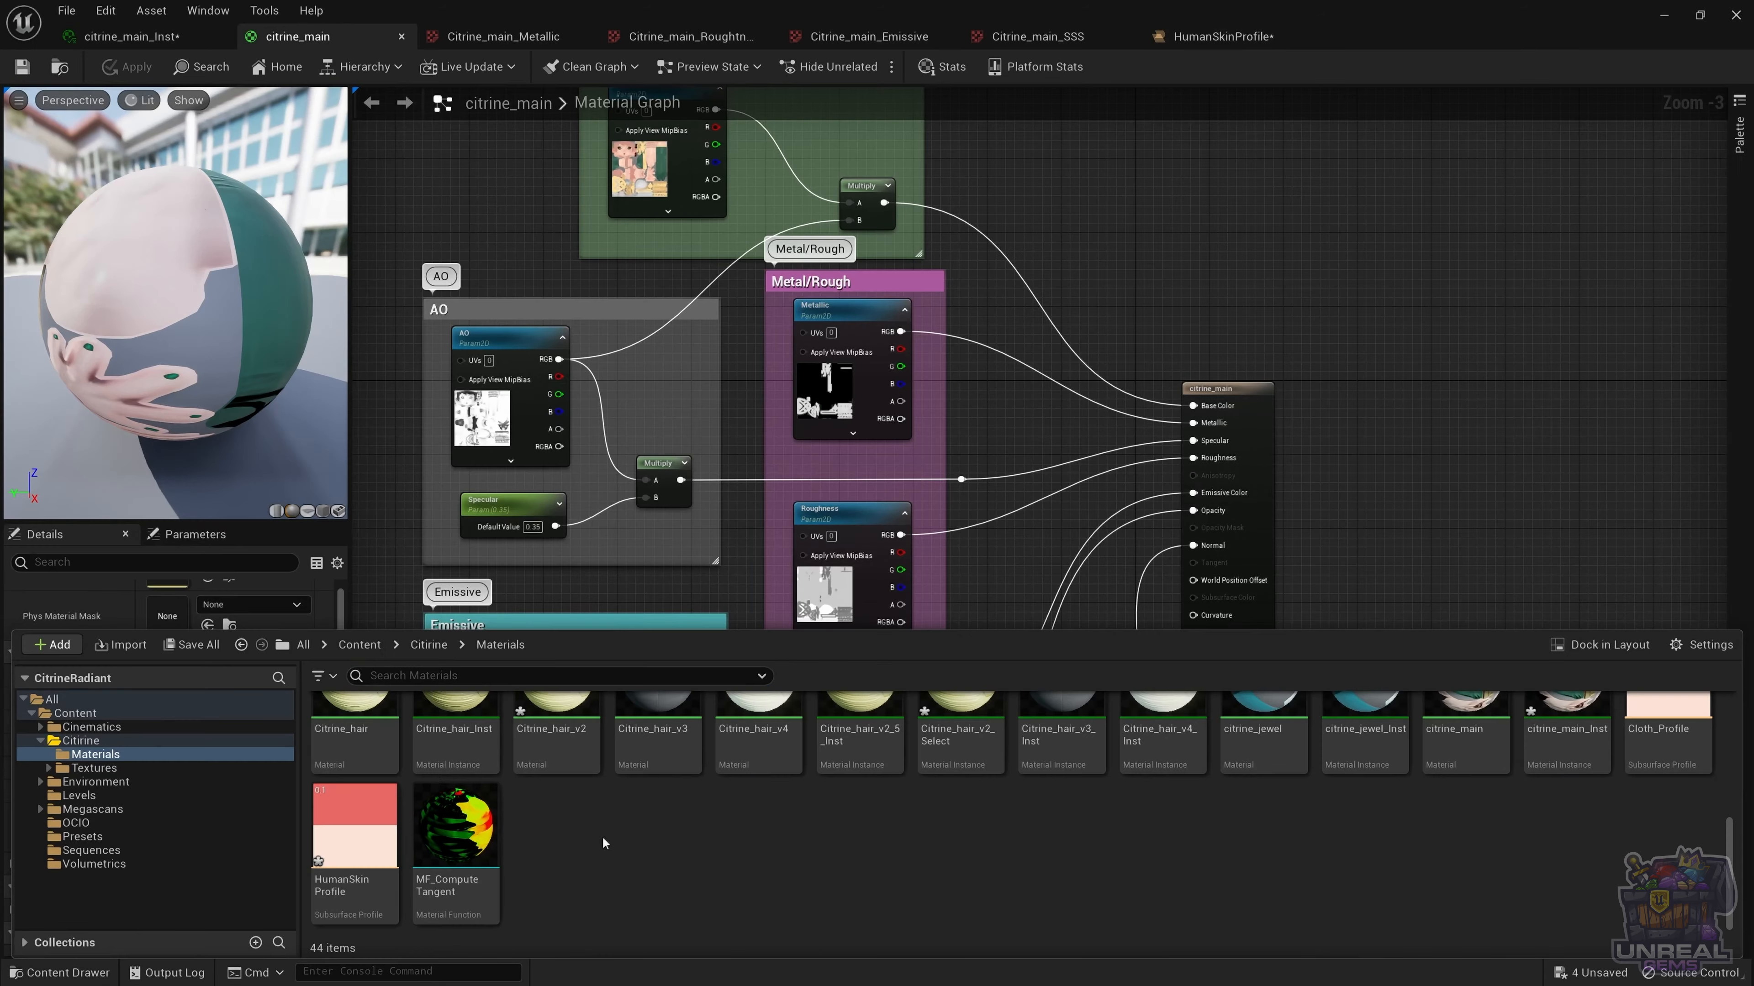
# Show where a new Subsurface Profile asset can be created in the Citrine Materials folder, and dismiss the options without creating one.
pyautogui.rightClick(601, 836)
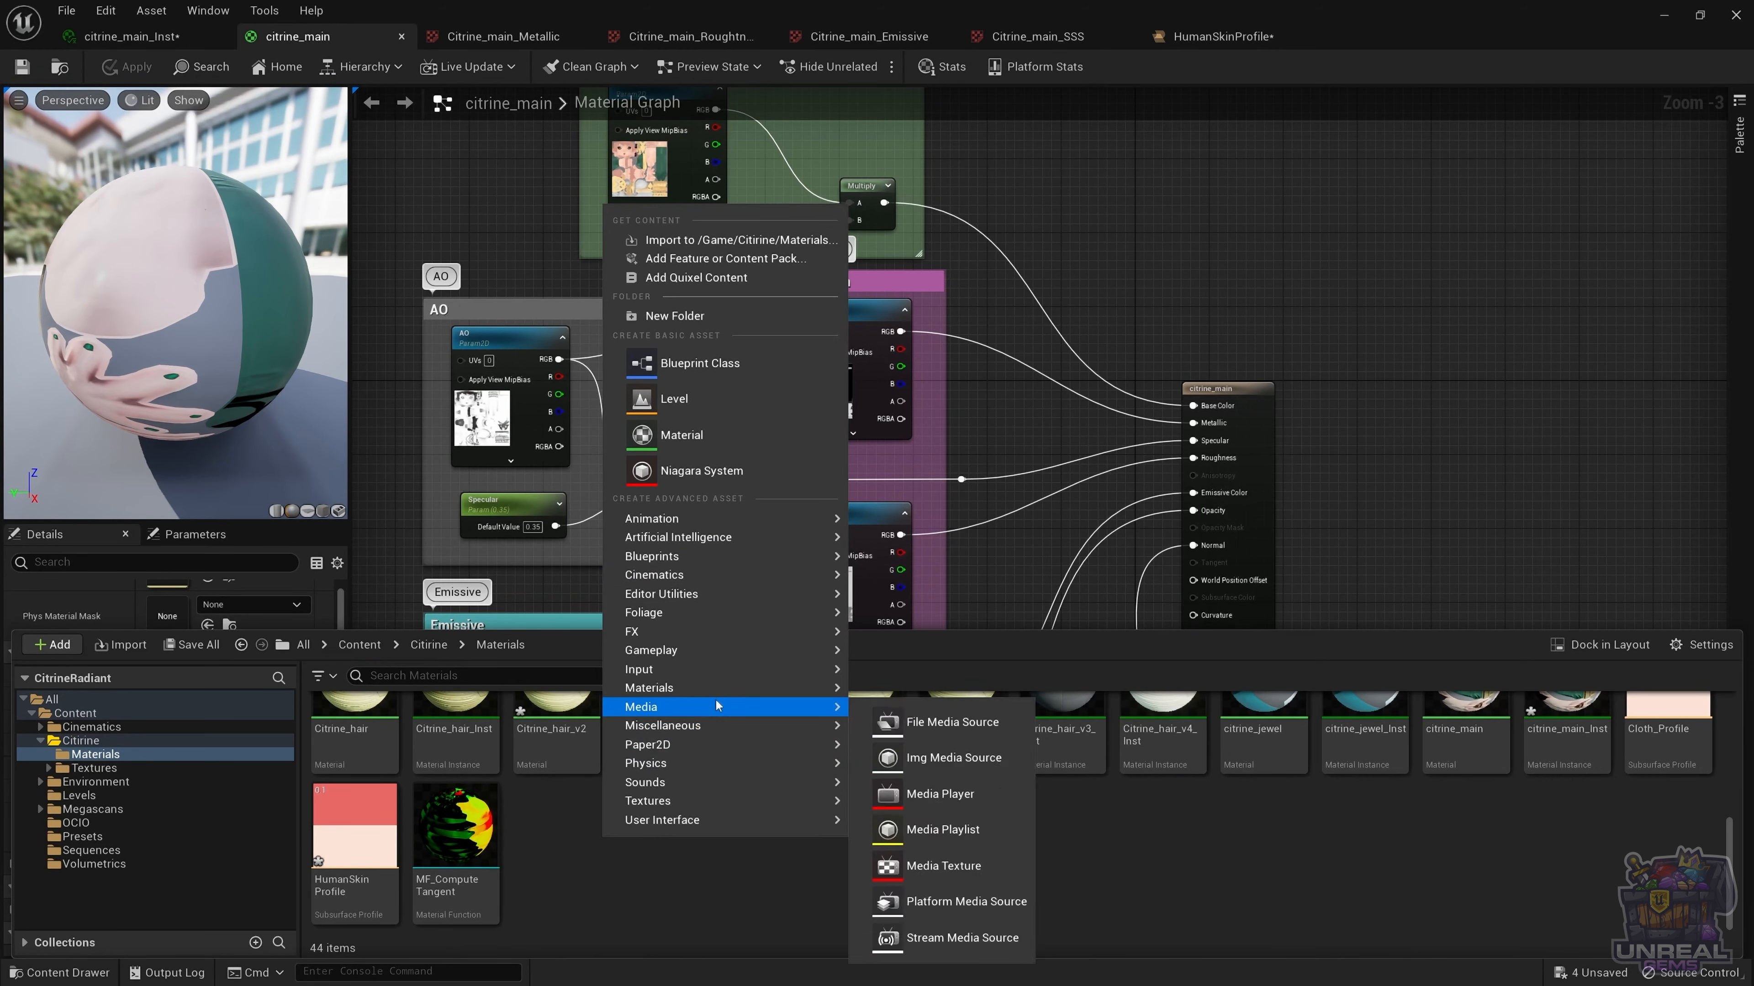
pyautogui.moveTo(715, 688)
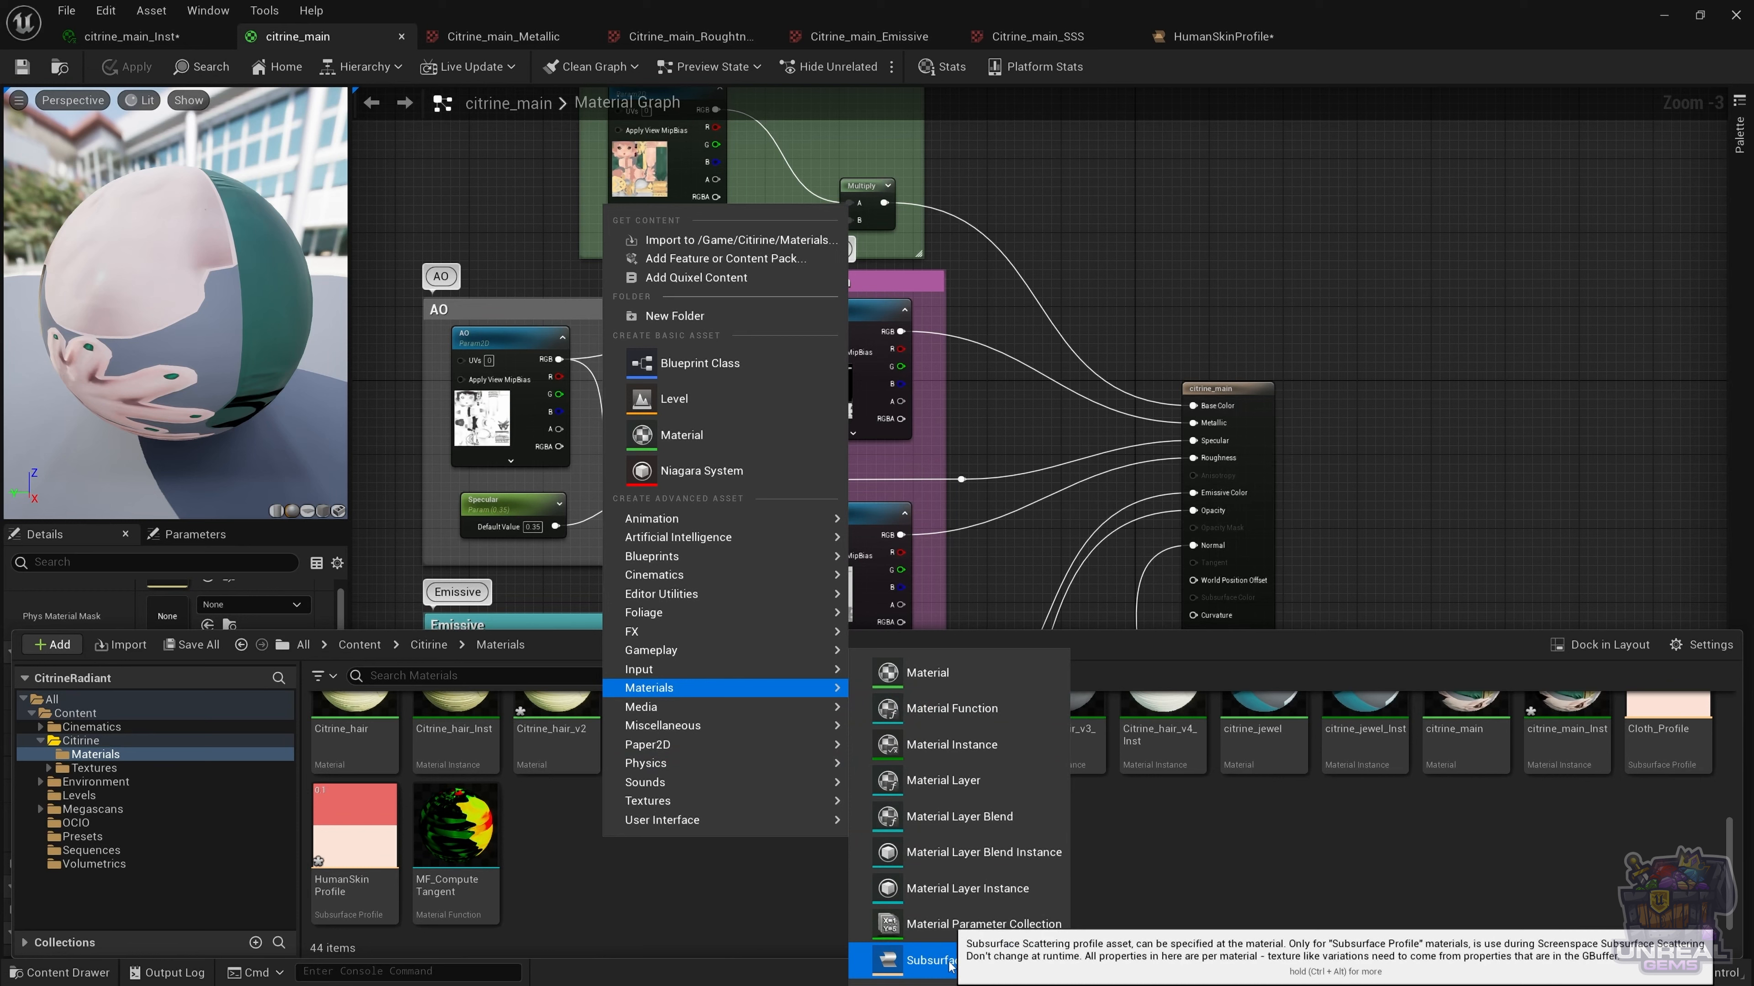
pyautogui.click(628, 910)
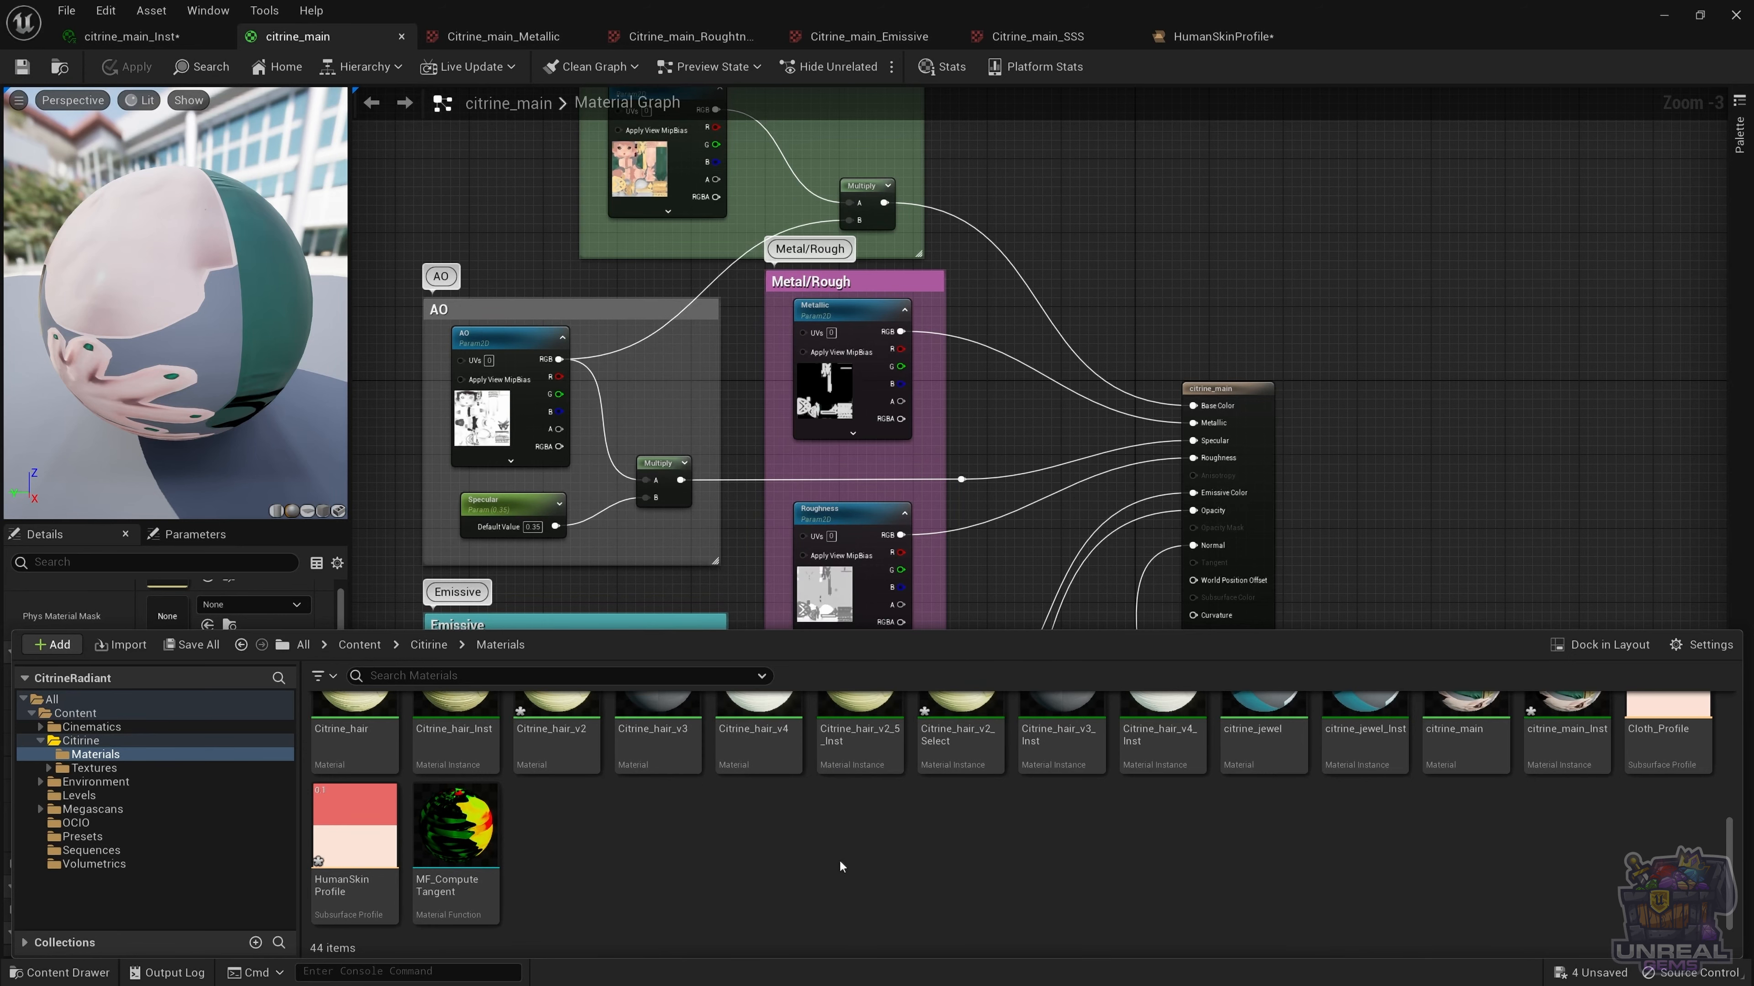
pyautogui.scroll(2, 838, 859)
pyautogui.scroll(-2, 838, 860)
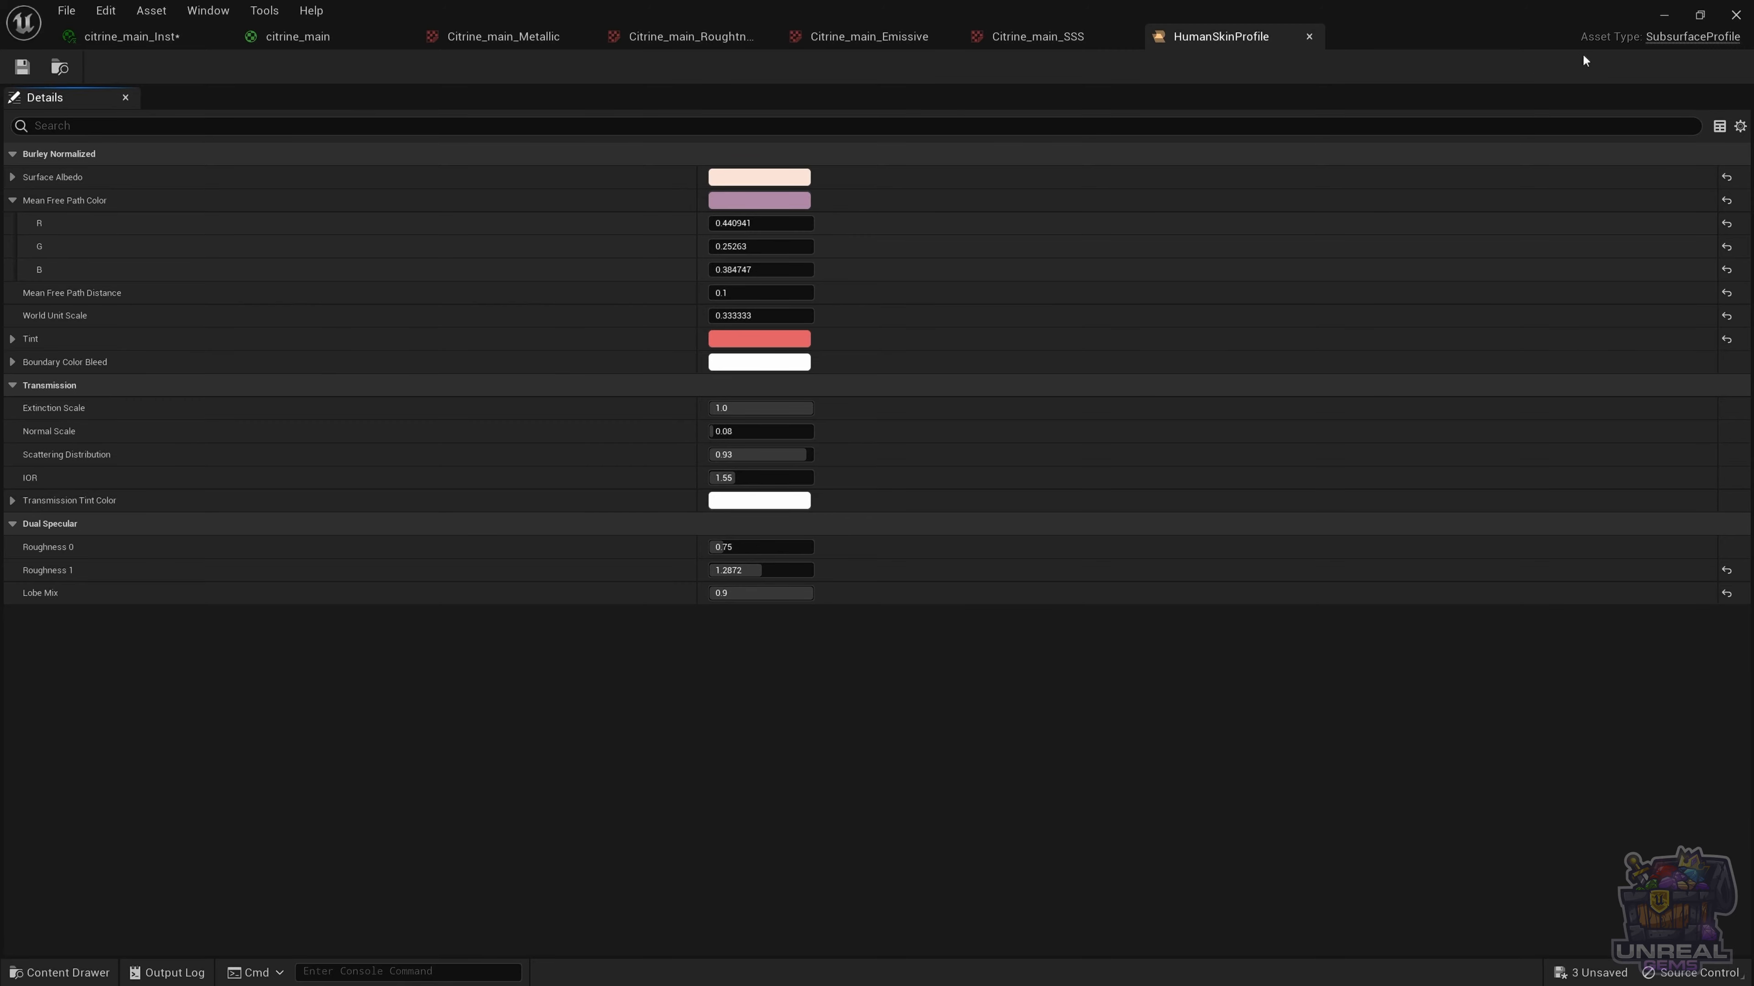
# Shrink the HumanSkinProfile editor to a floating window over the scene and review its Burley Normalized, Transmission and Dual Specular settings.
pyautogui.click(1698, 16)
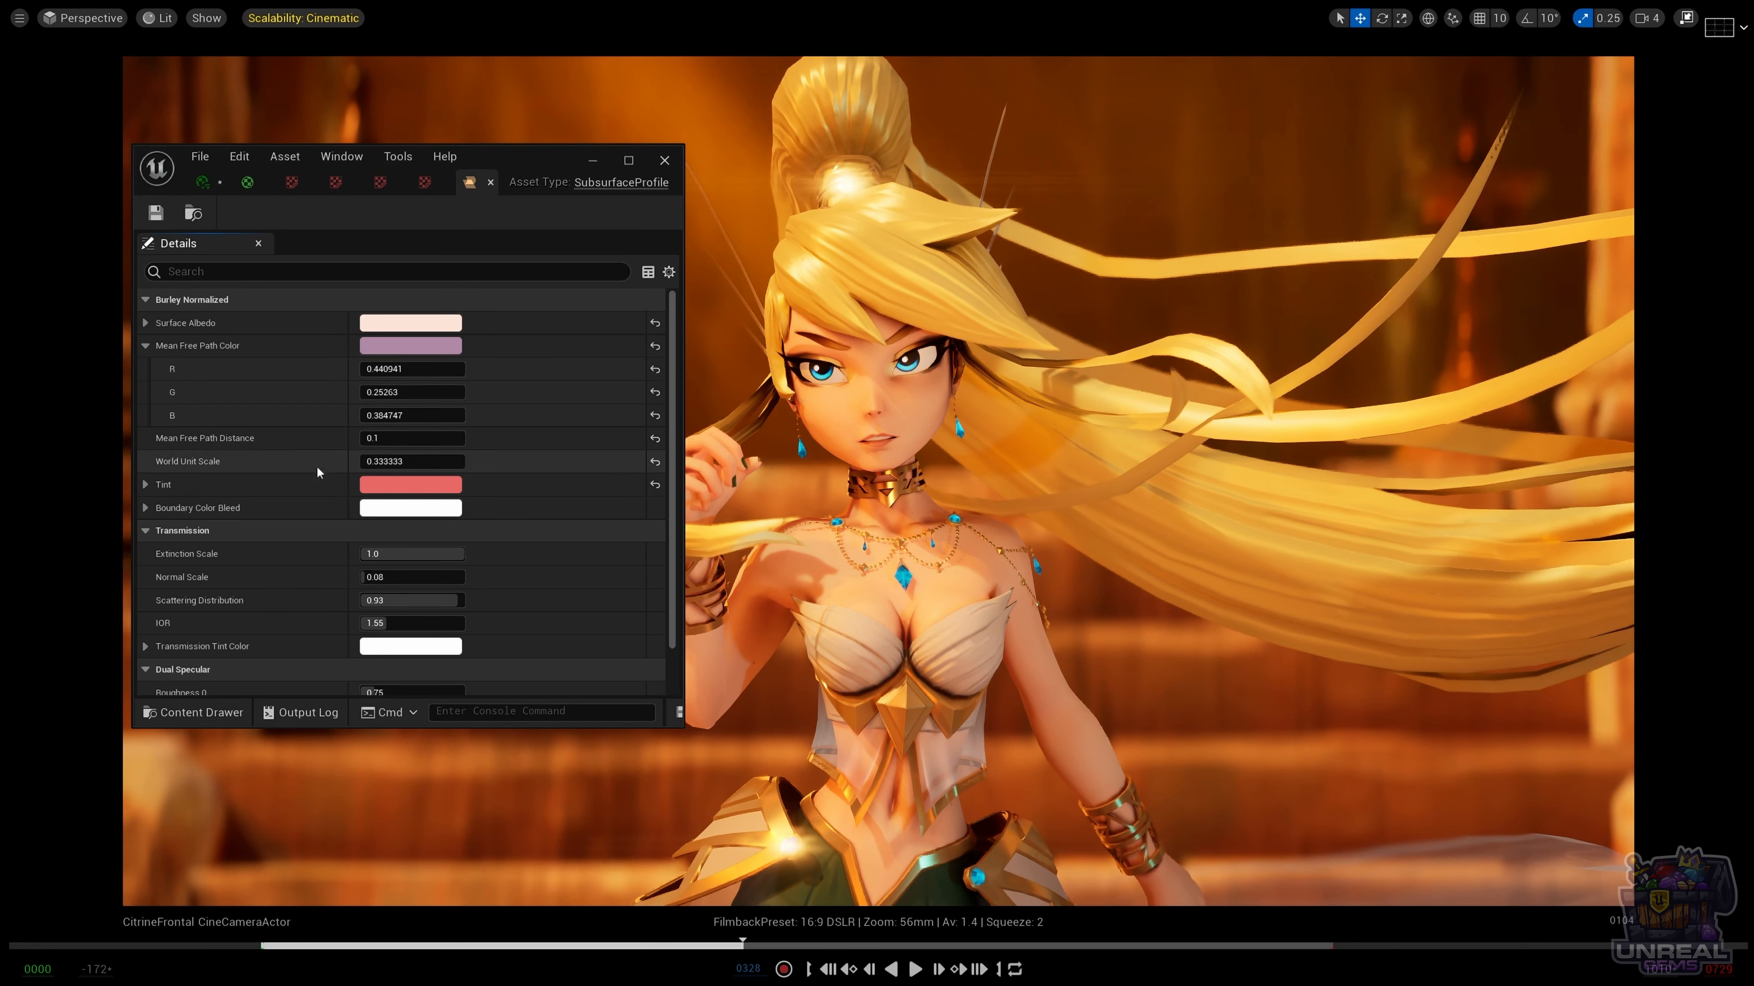
pyautogui.moveTo(235, 349)
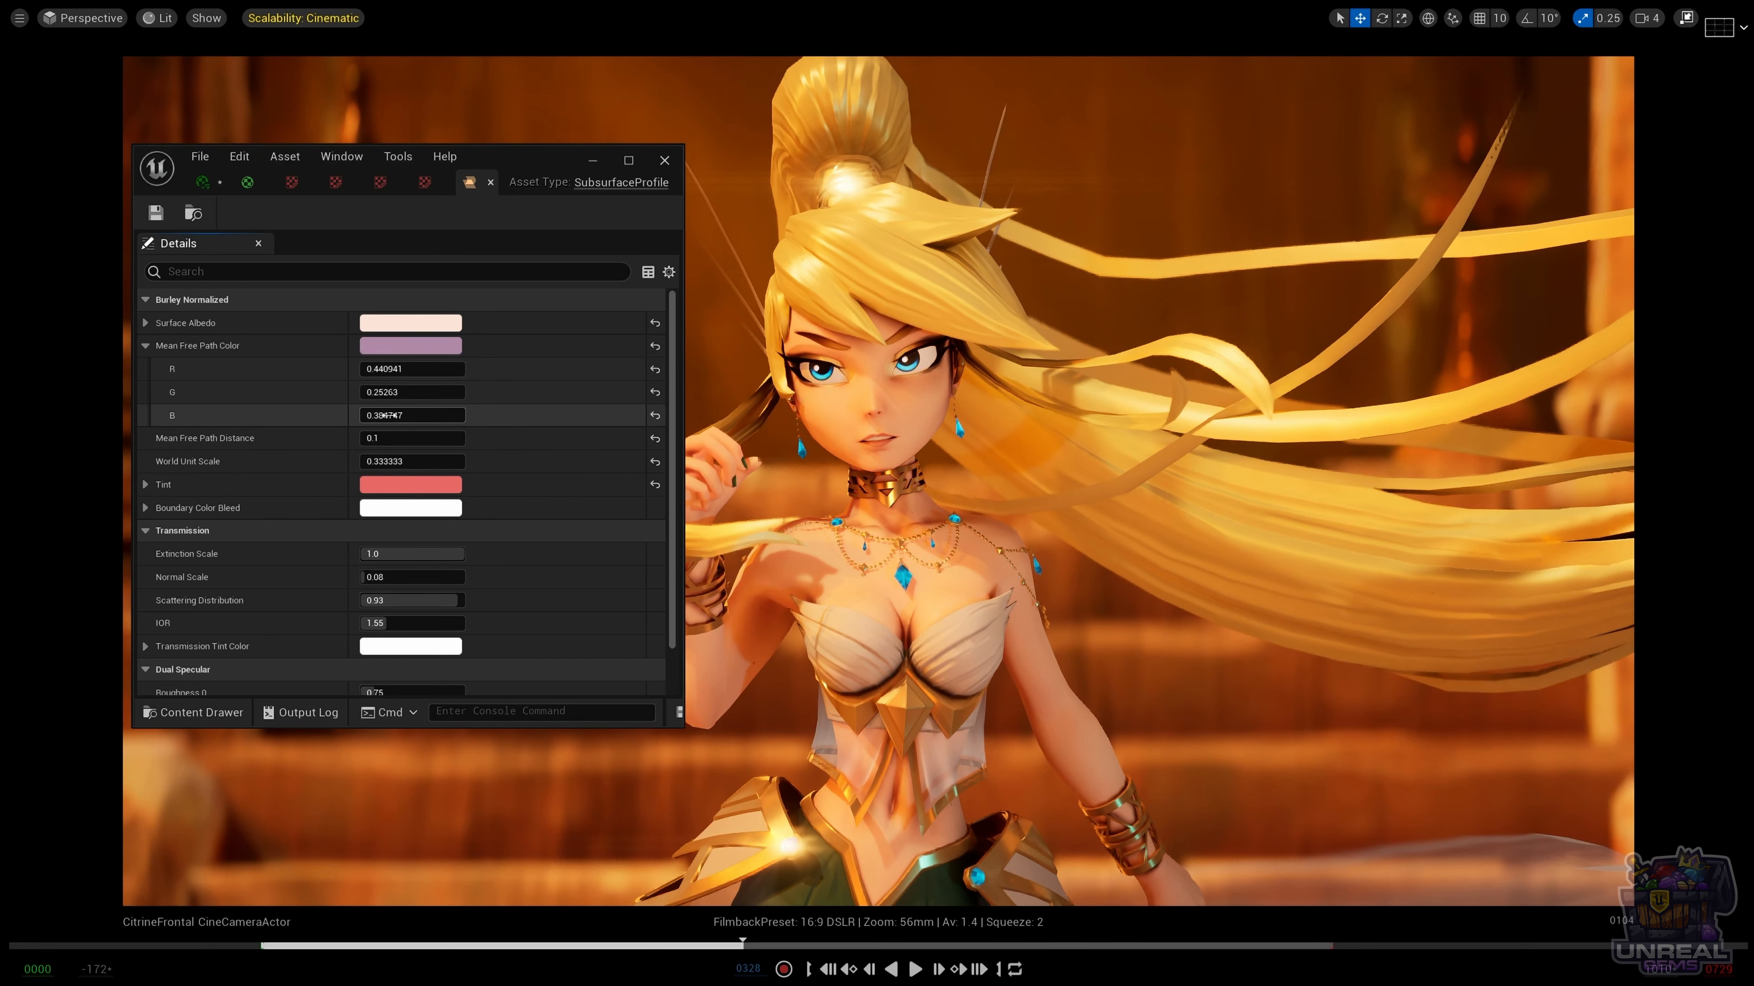
pyautogui.scroll(-2, 306, 551)
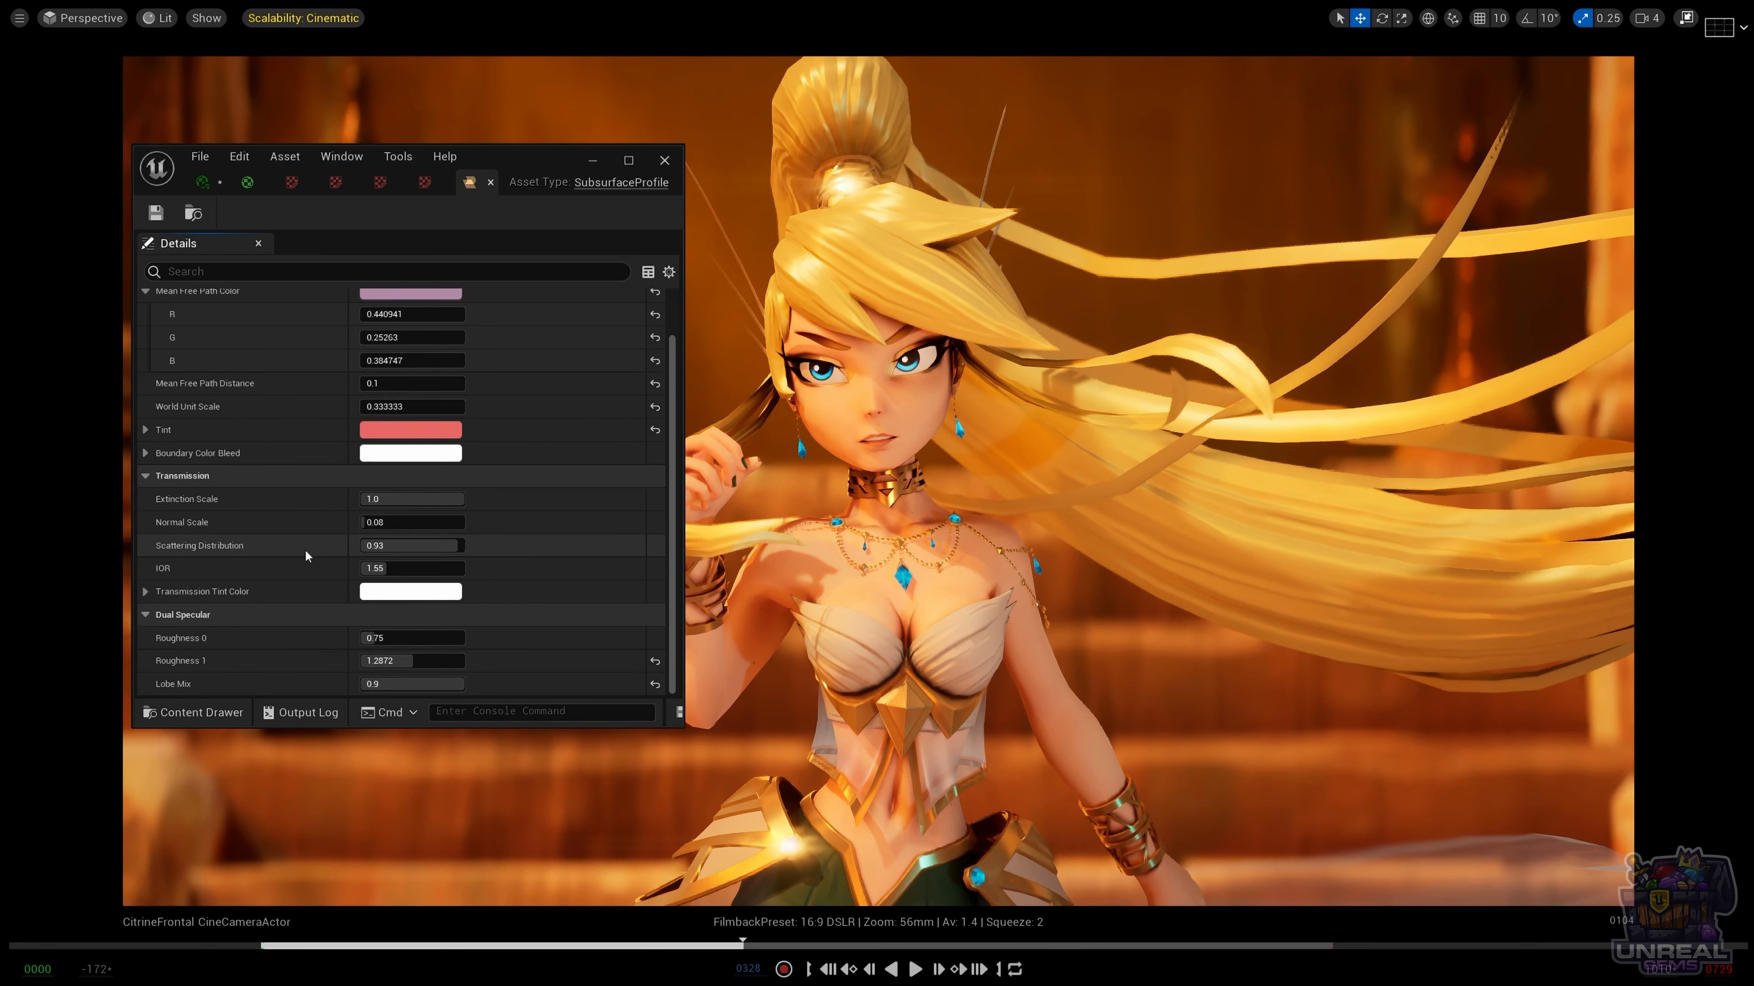
pyautogui.scroll(2, 310, 538)
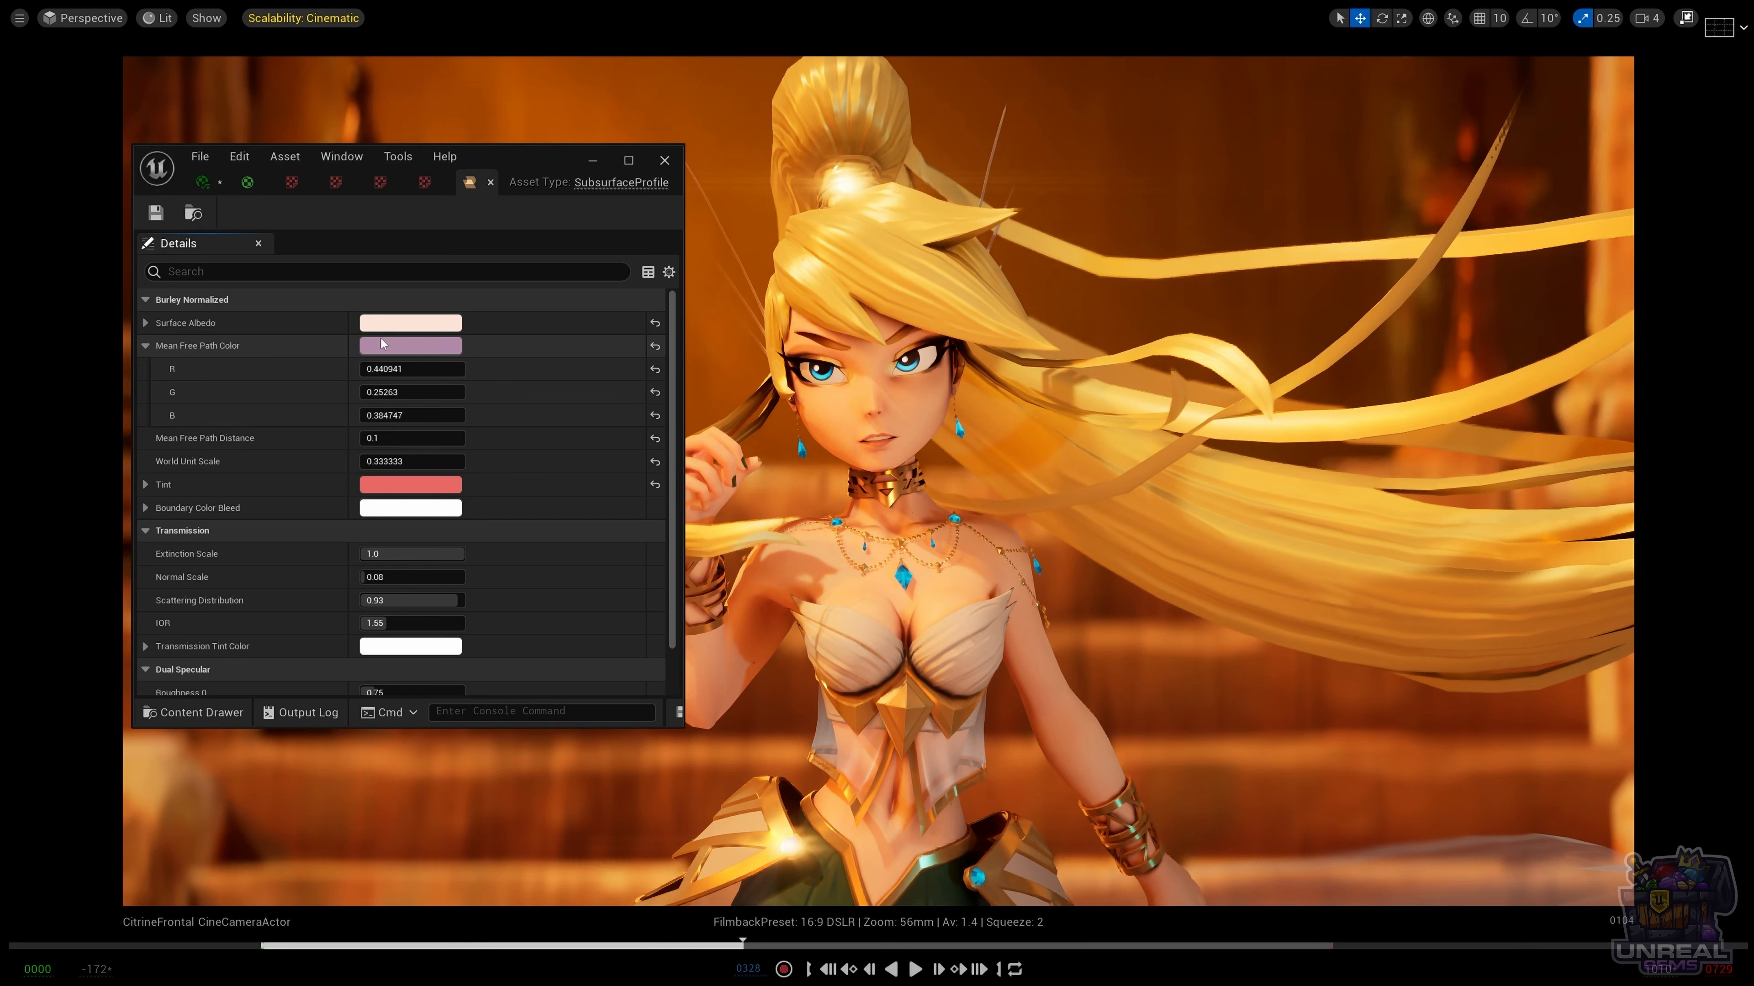
# Try yellow and orange for the skin profile's Mean Free Path Color, and cancel the colour change.
pyautogui.click(398, 343)
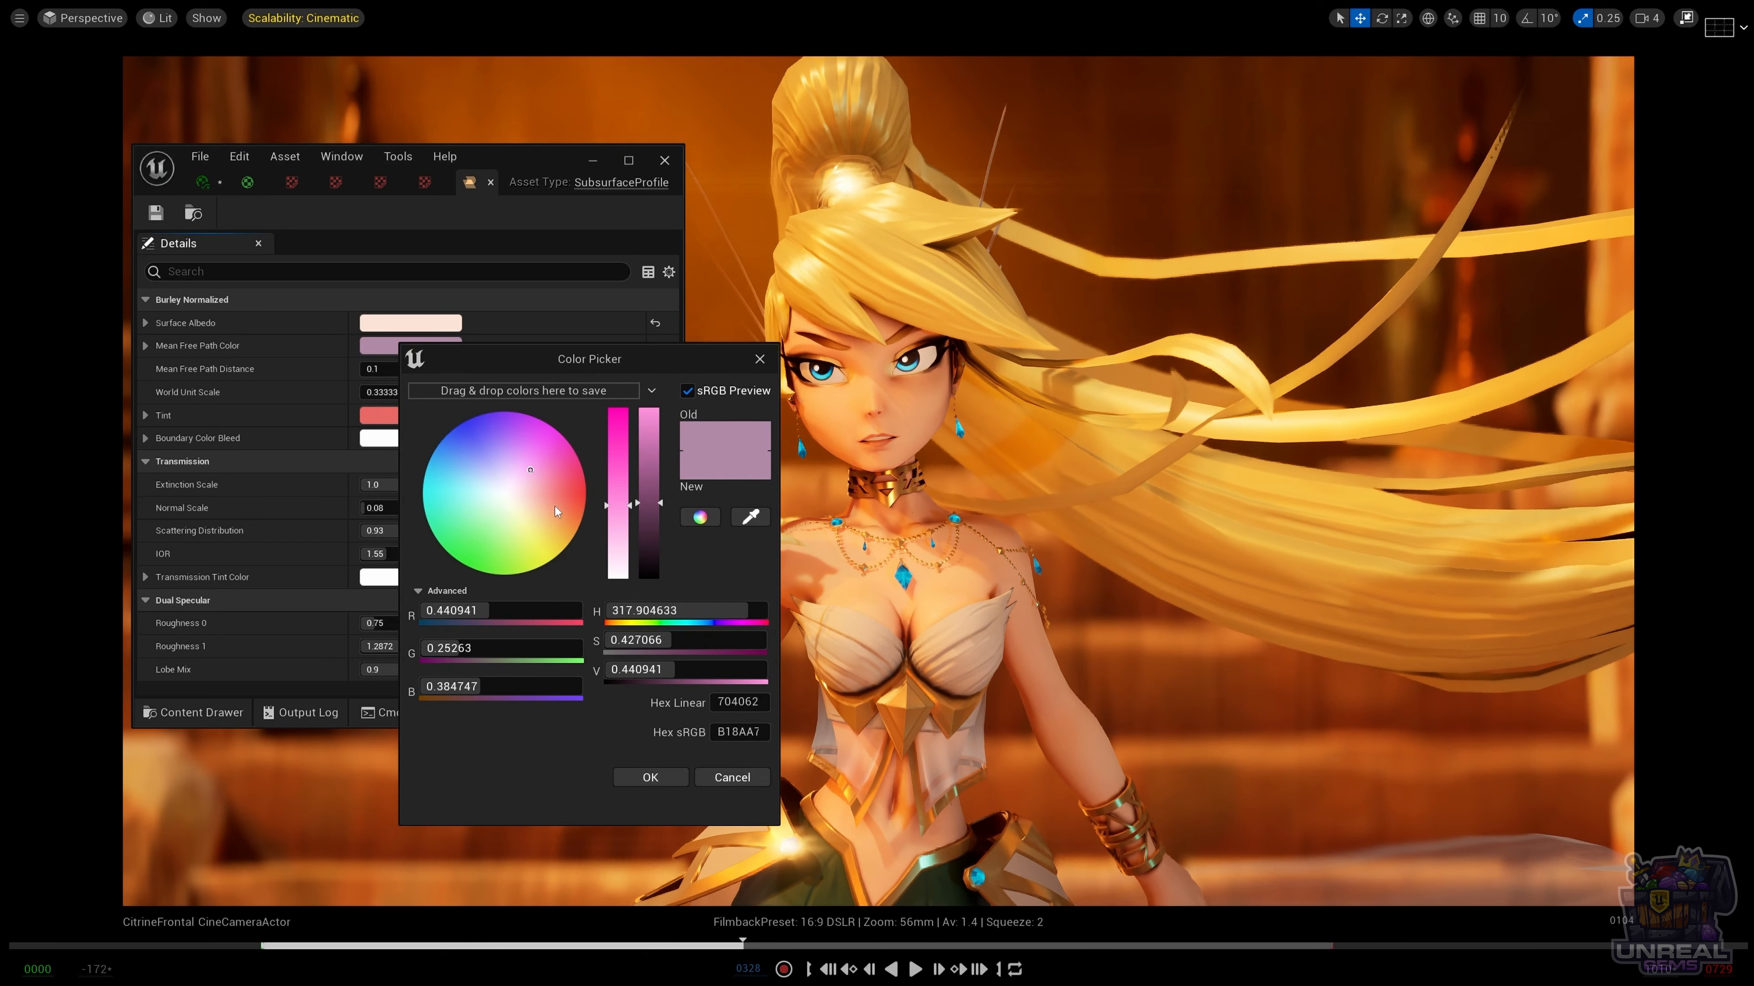
pyautogui.moveTo(555, 505); pyautogui.dragTo(442, 529)
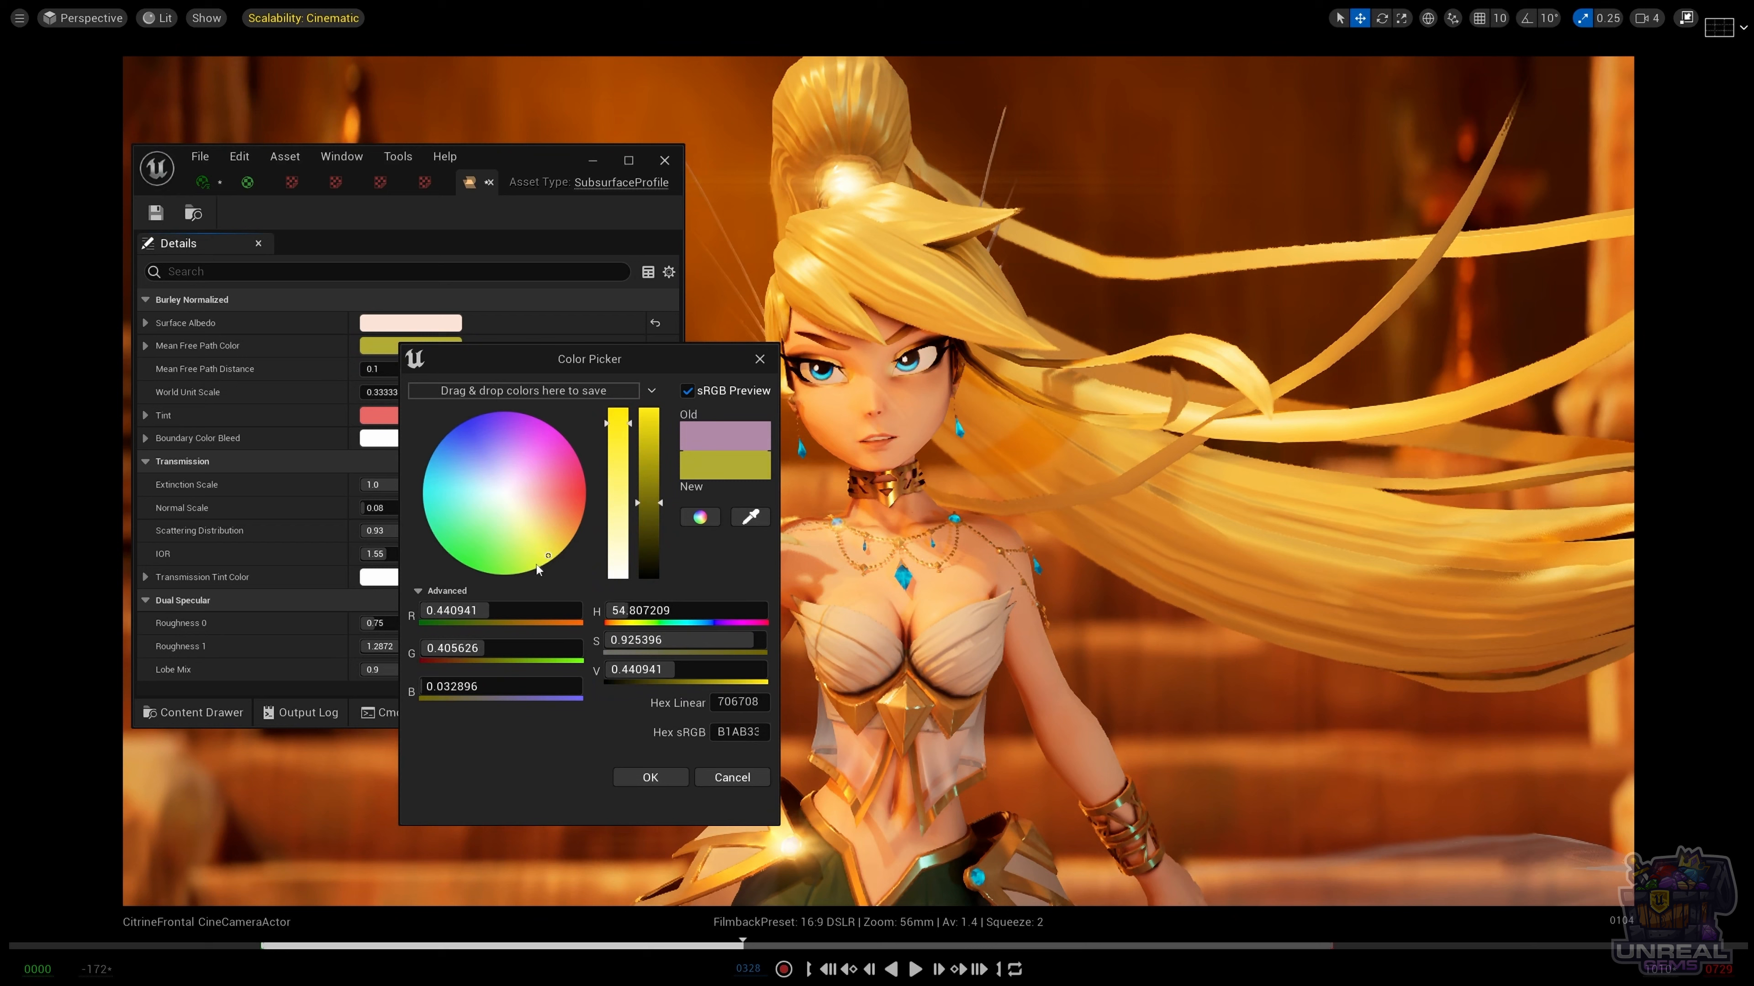
pyautogui.moveTo(442, 530); pyautogui.dragTo(575, 535)
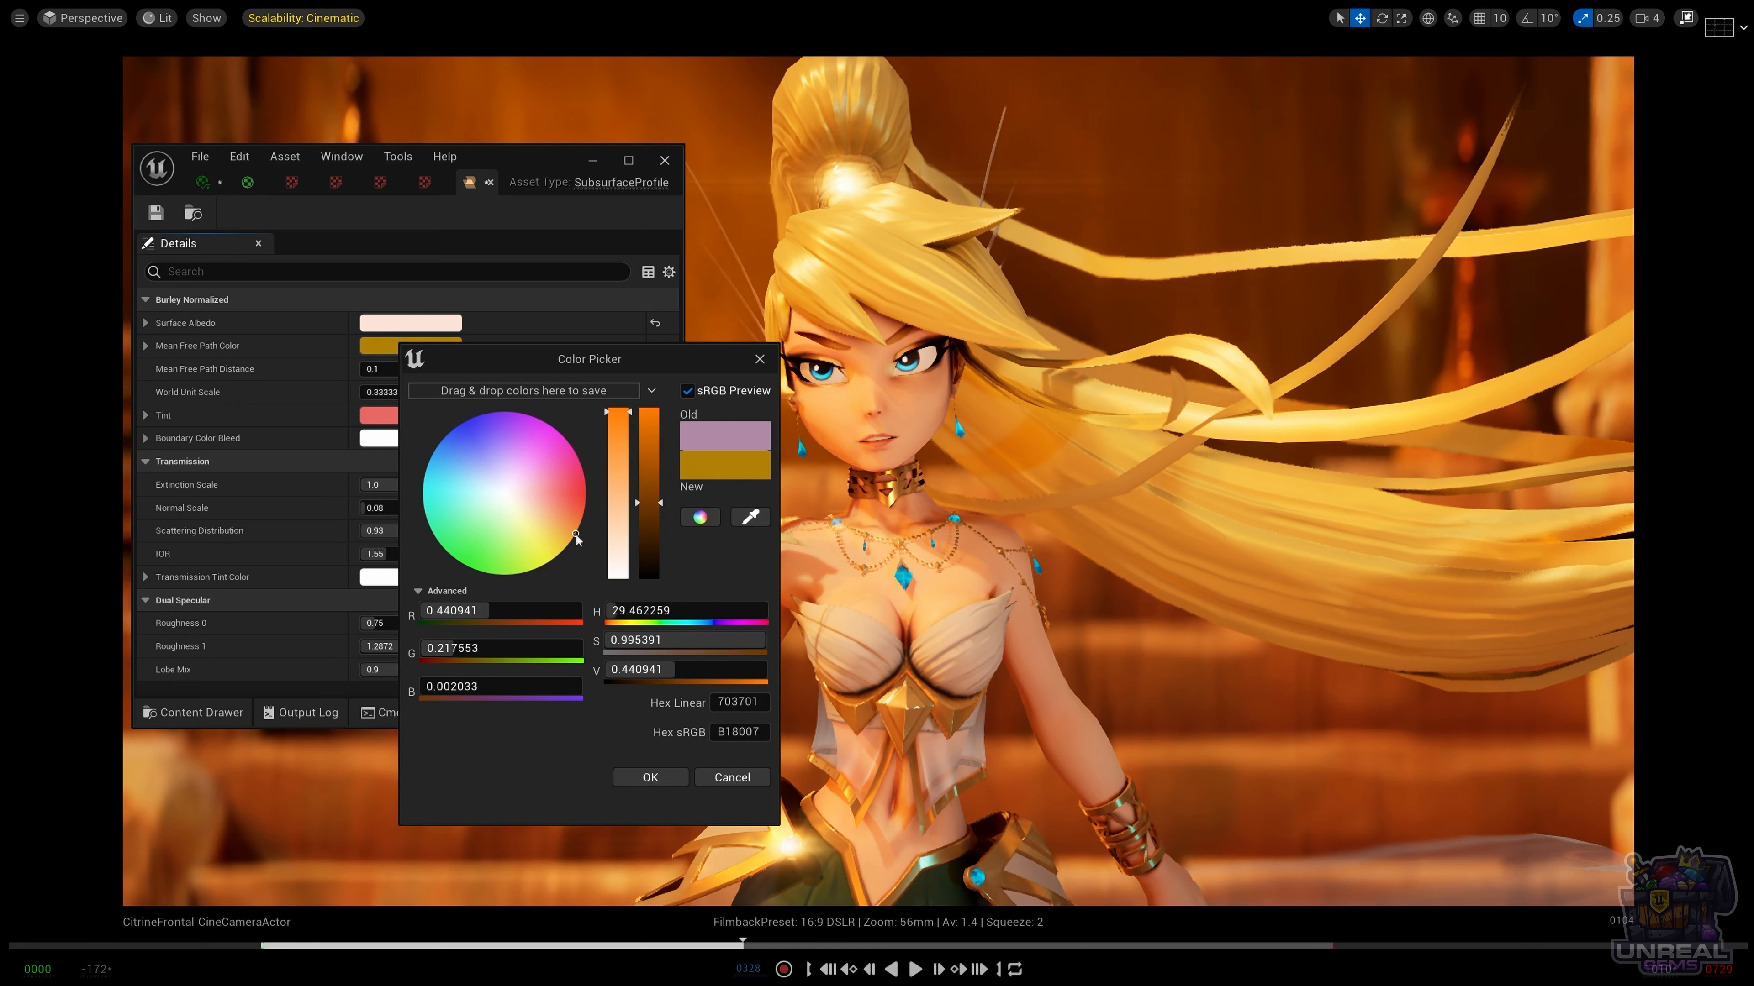
pyautogui.click(732, 777)
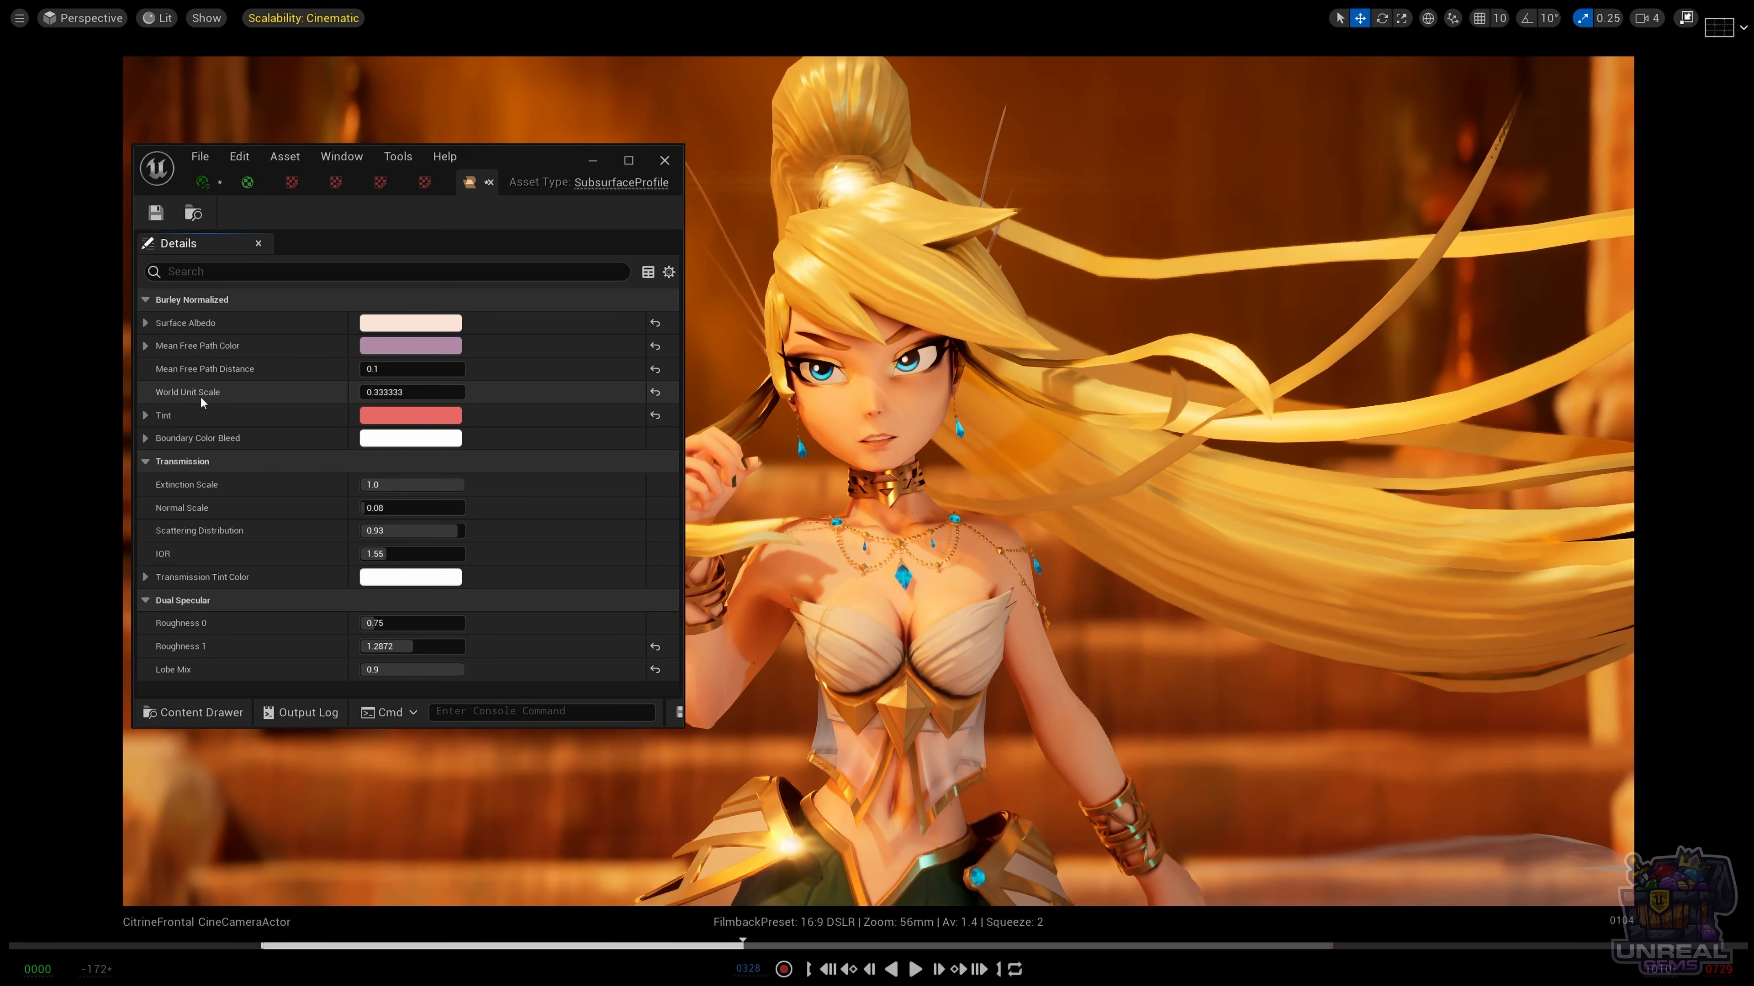
# Try a Mean Free Path Distance of about 36.5 on the skin profile, and set it back to 0.1.
pyautogui.moveTo(400, 372)
pyautogui.mouseDown()
pyautogui.moveTo(469, 371)
pyautogui.moveTo(414, 369)
pyautogui.moveTo(435, 369)
pyautogui.mouseUp()
pyautogui.click(401, 369)
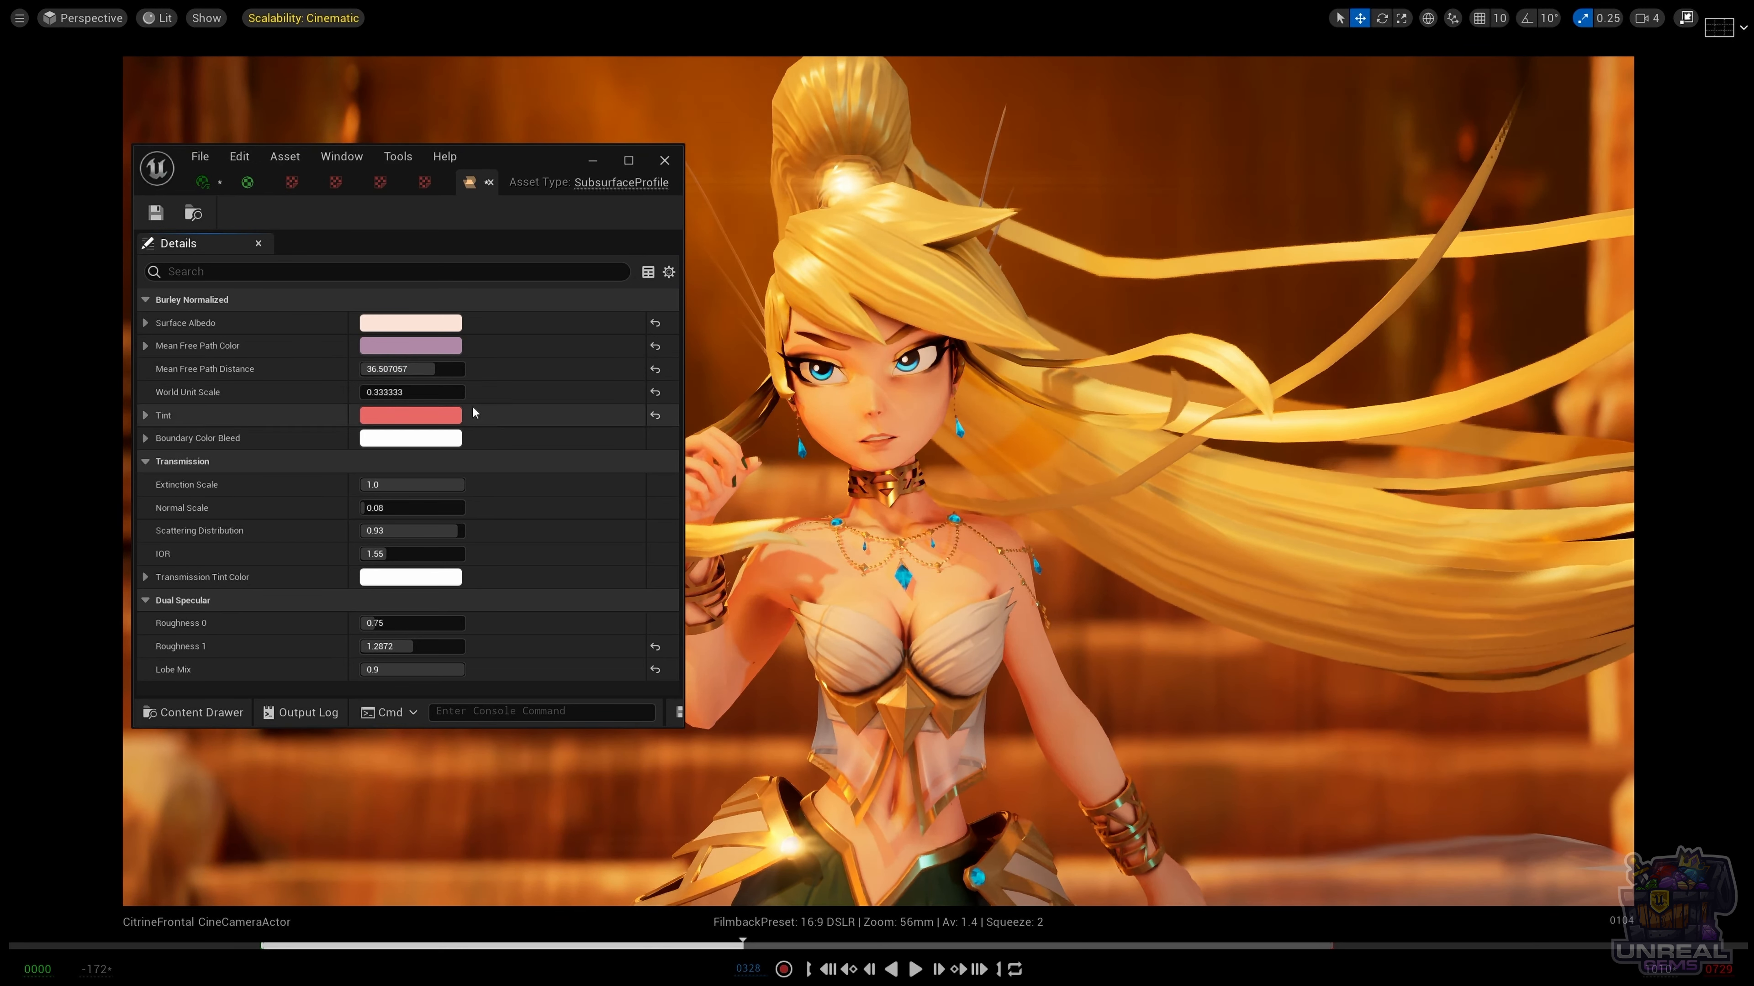
pyautogui.click(401, 369)
pyautogui.write('0.1')
pyautogui.press('Return')
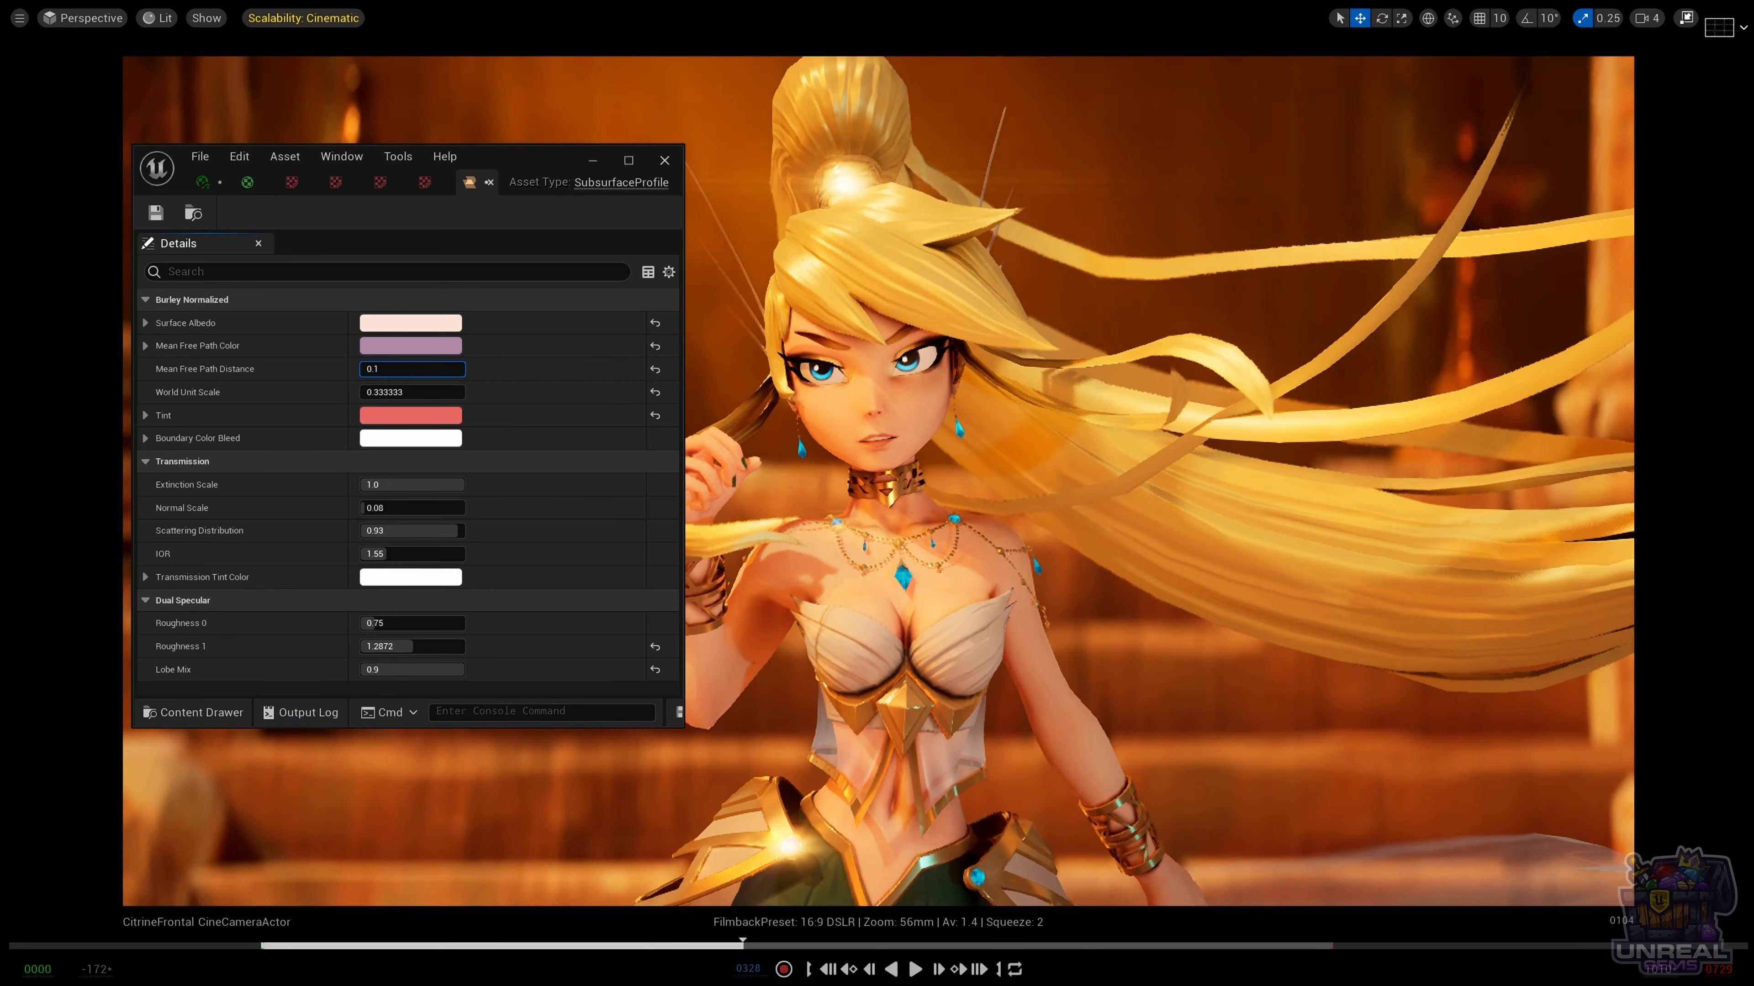
# Try a Mean Free Path Distance of about 43, reset it to its default, and undo back to 0.1.
pyautogui.moveTo(412, 369); pyautogui.dragTo(713, 573)
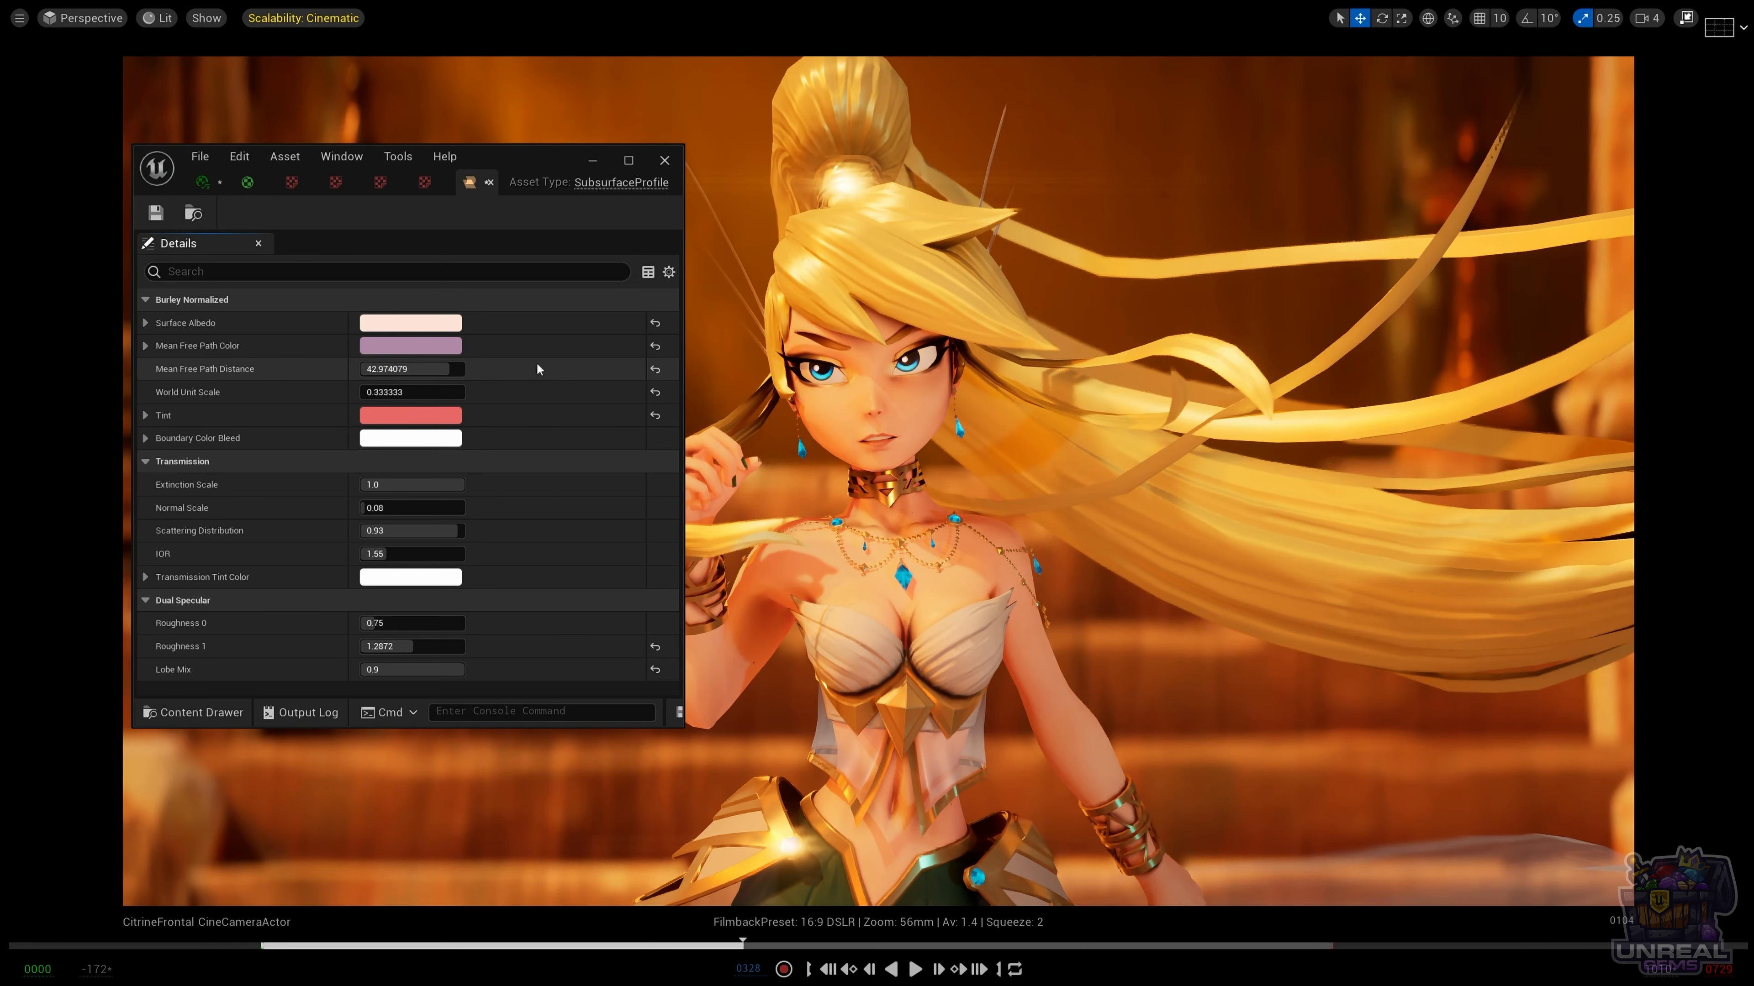
pyautogui.click(654, 369)
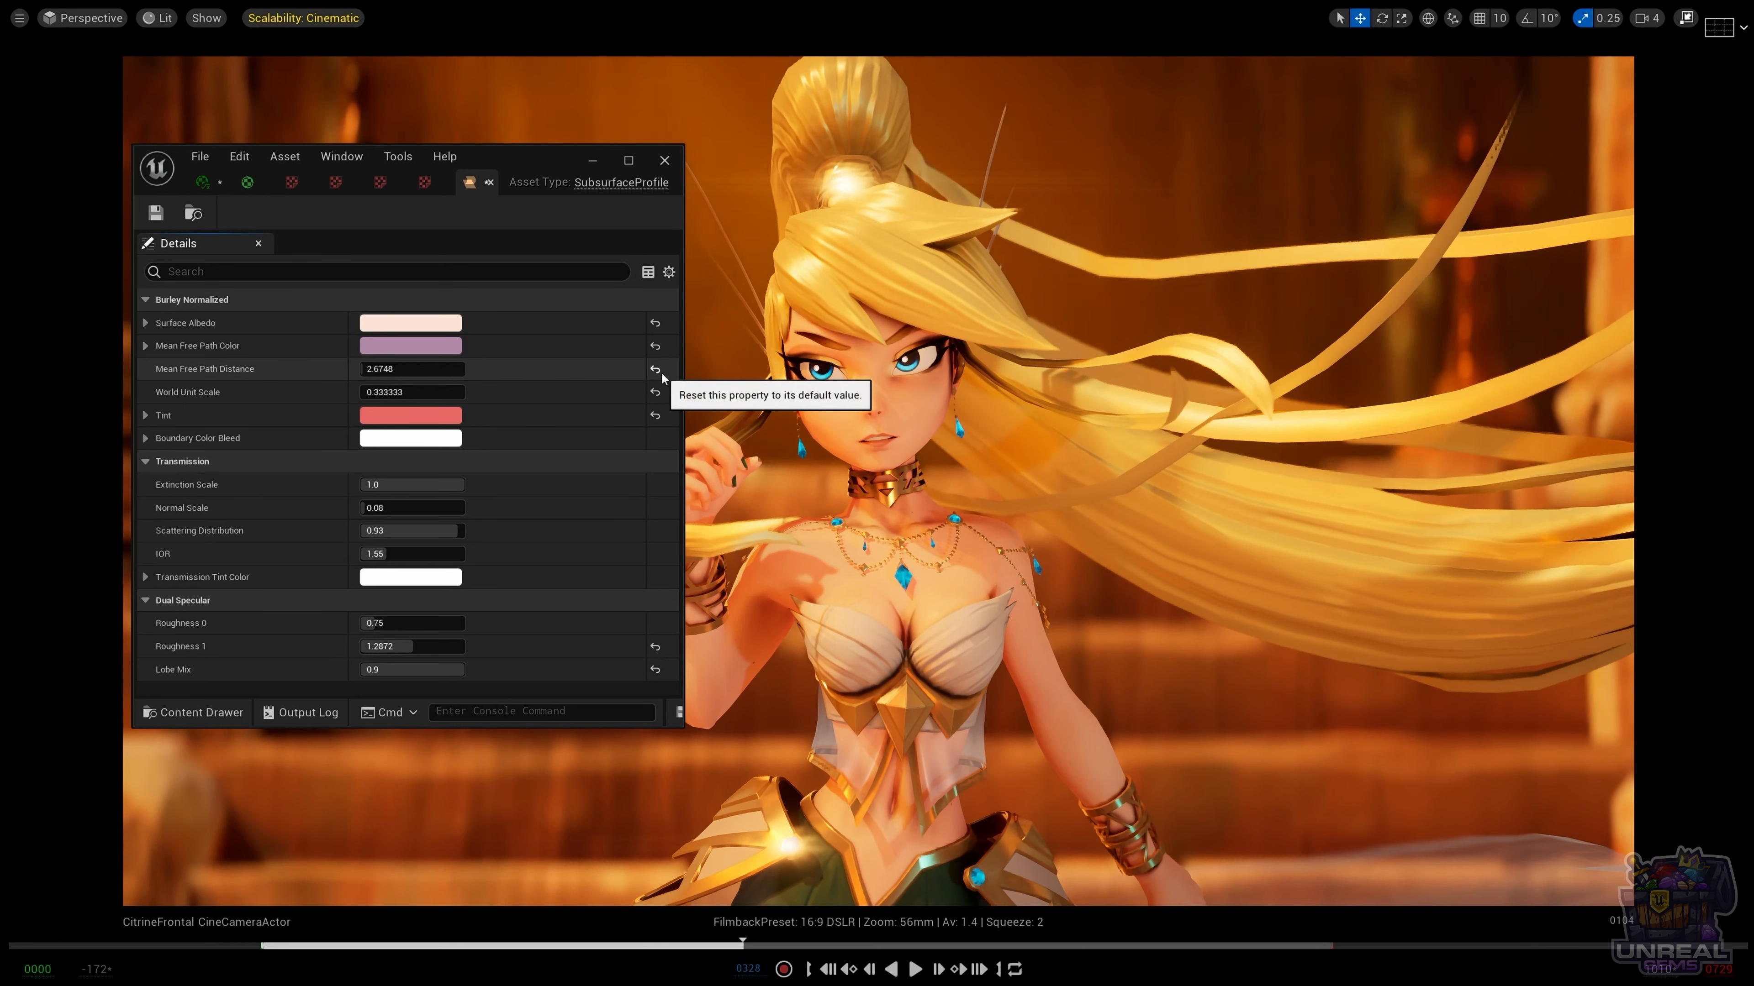
pyautogui.click(450, 371)
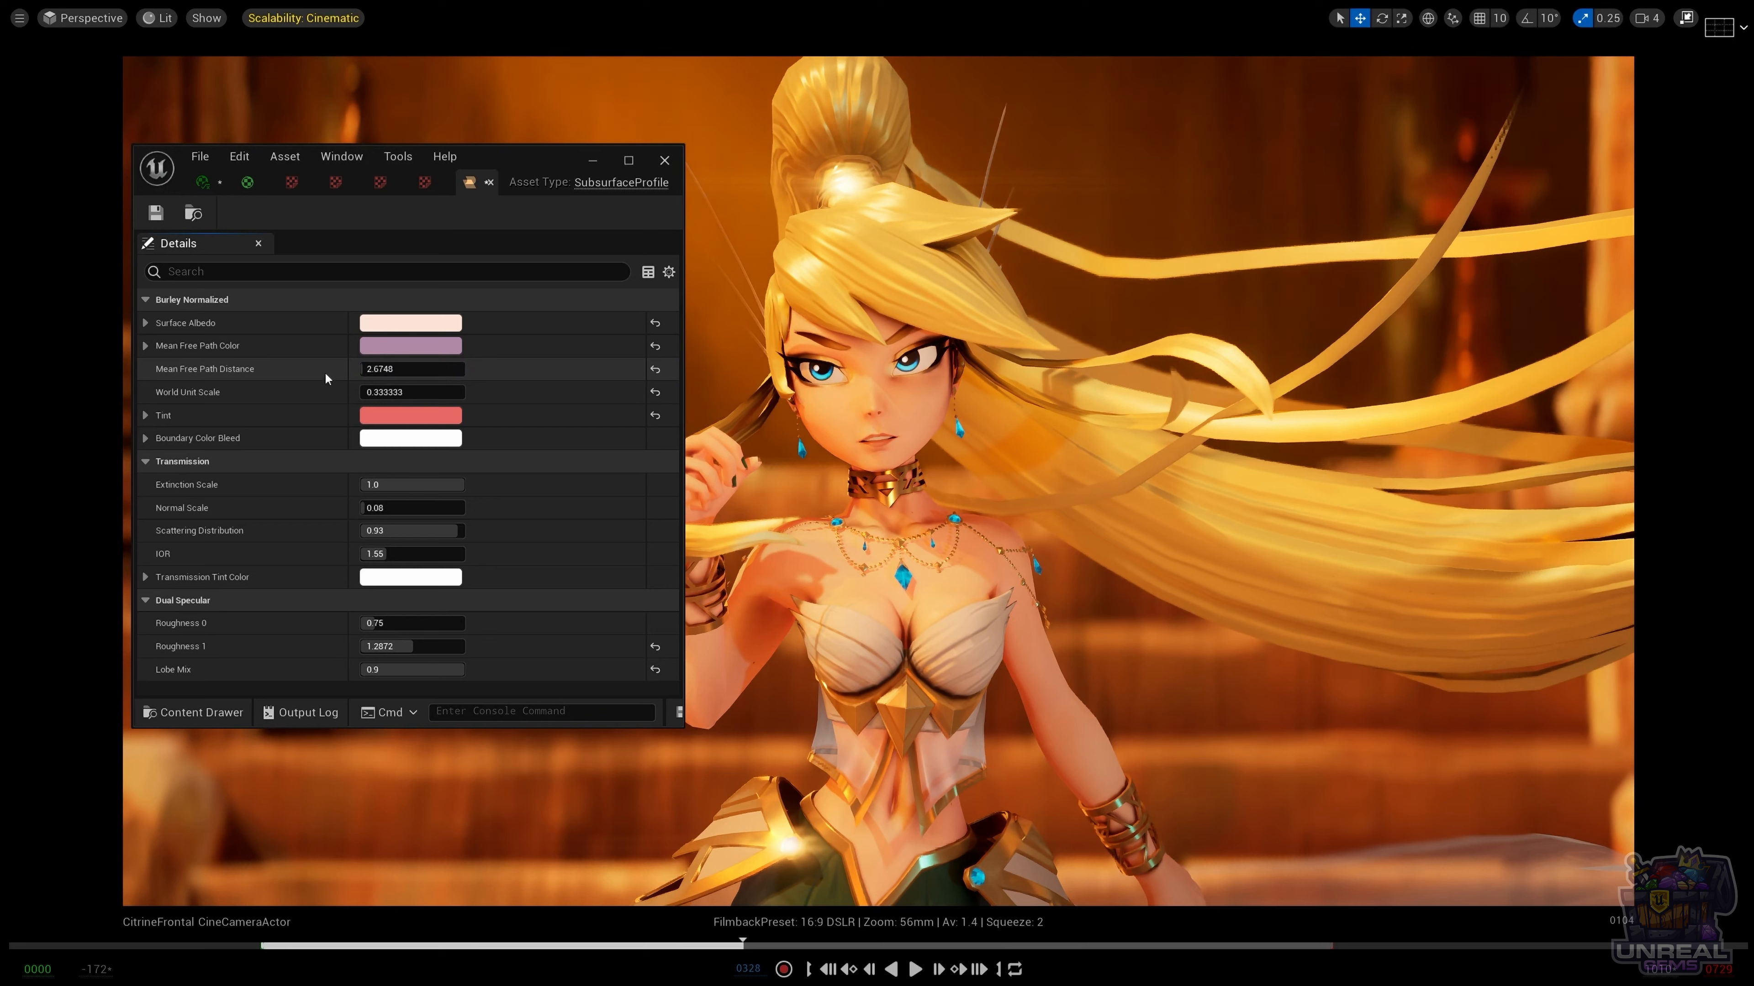
pyautogui.hotkey('ctrl', 'z')
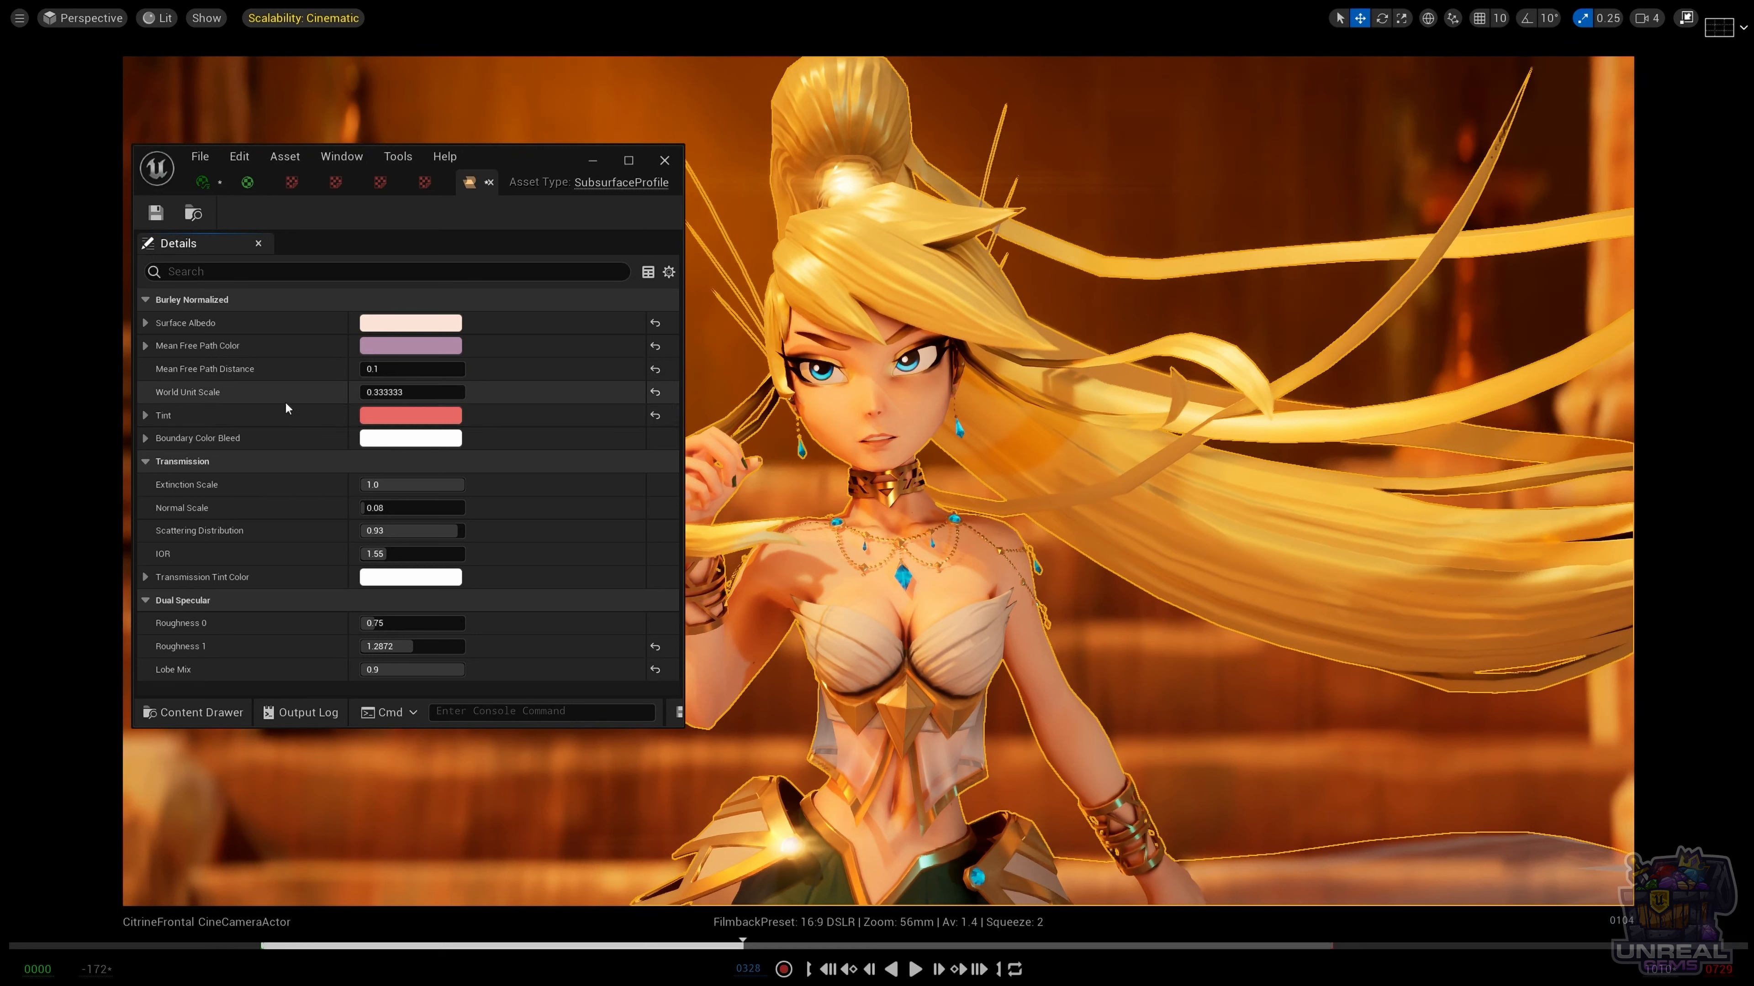
# Try a saturated purple Tint on the skin profile, and cancel the colour change.
pyautogui.moveTo(229, 380)
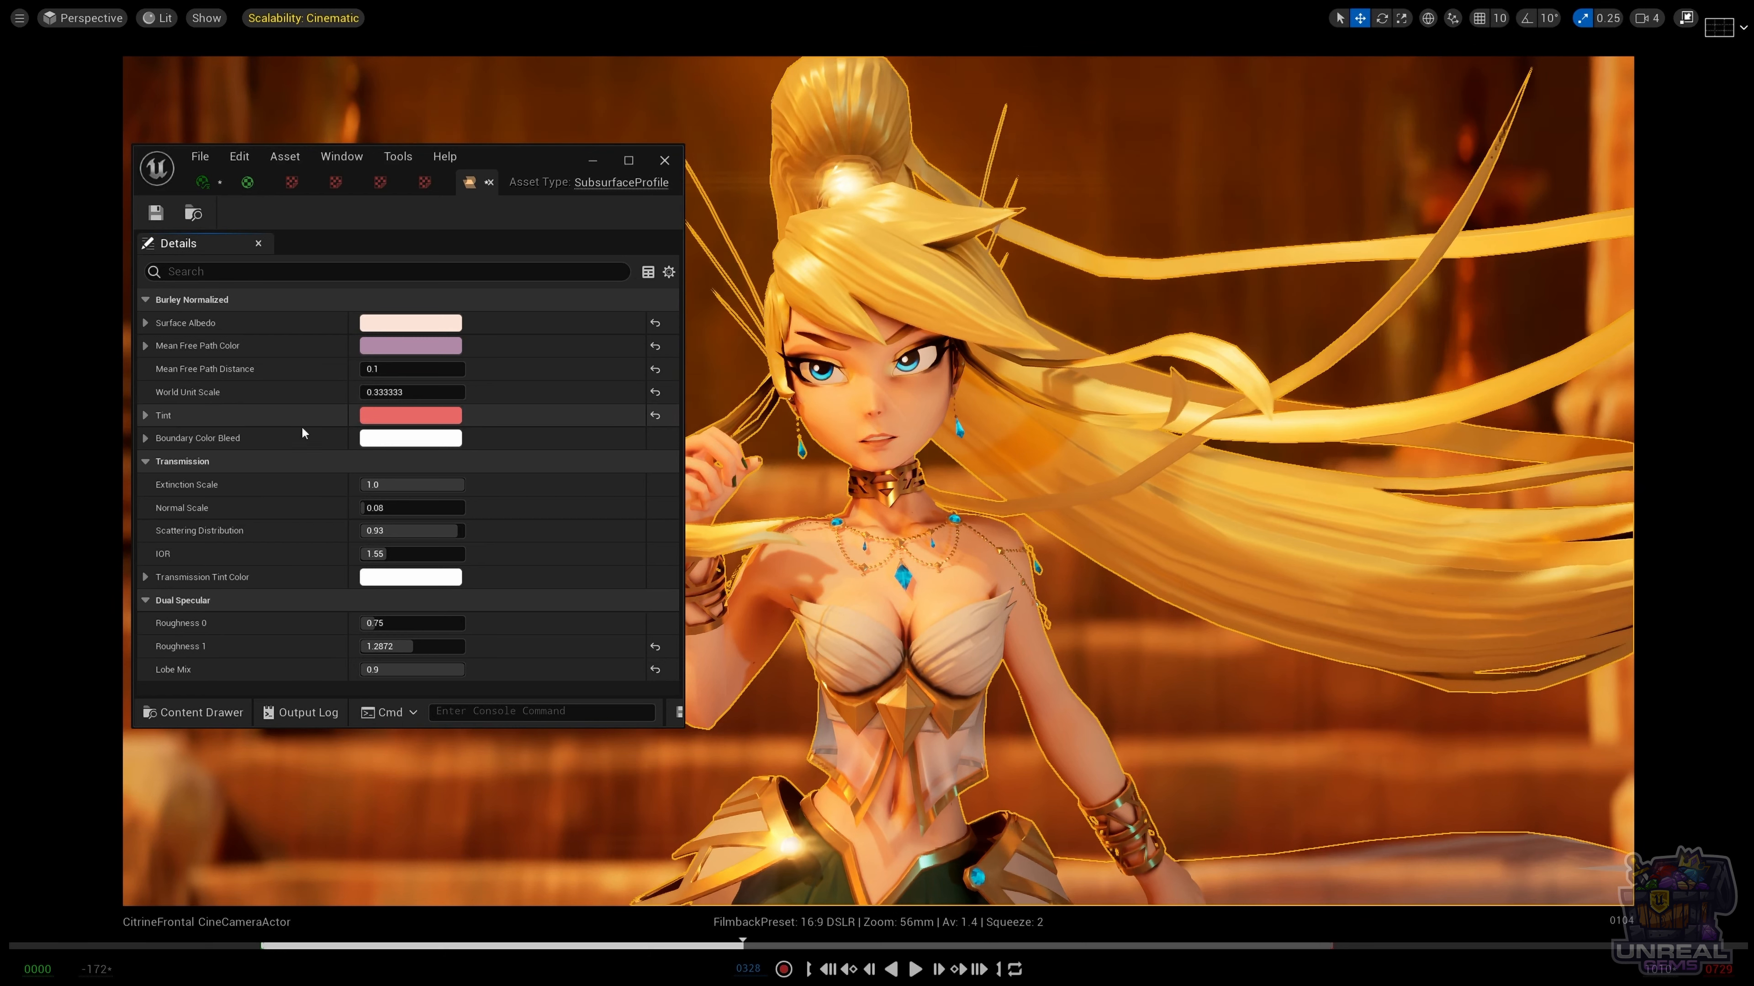
pyautogui.click(387, 415)
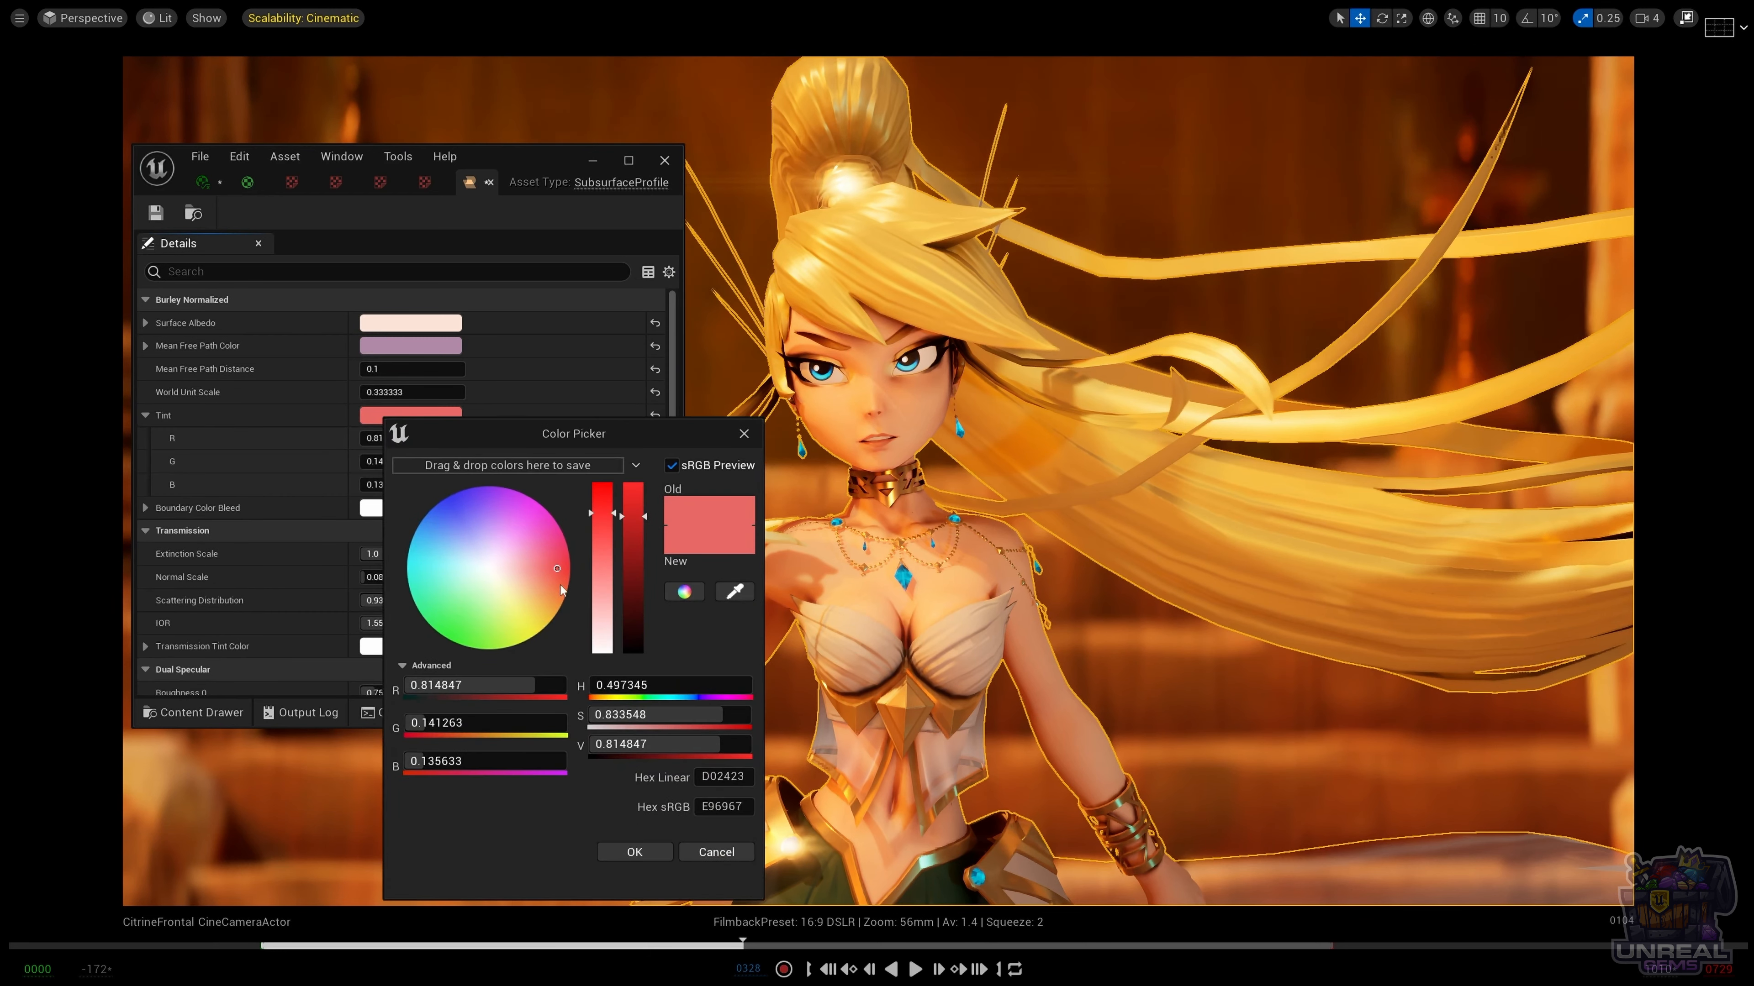
pyautogui.moveTo(559, 583); pyautogui.dragTo(486, 485)
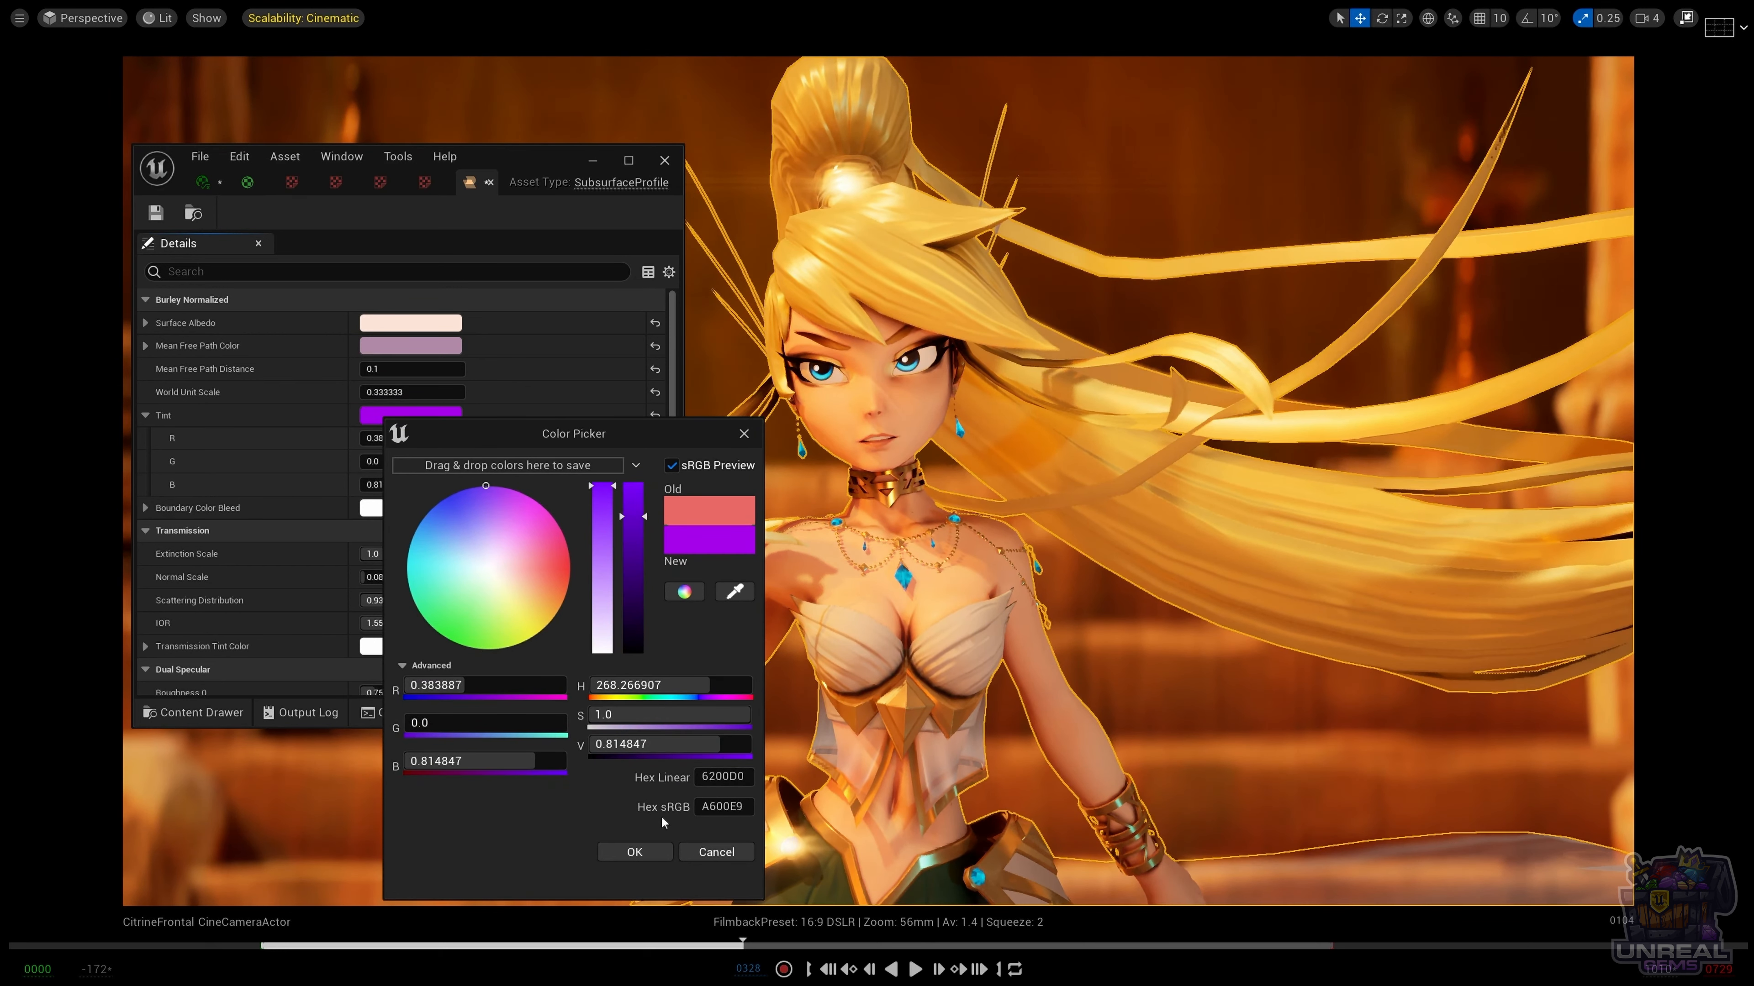
pyautogui.click(715, 851)
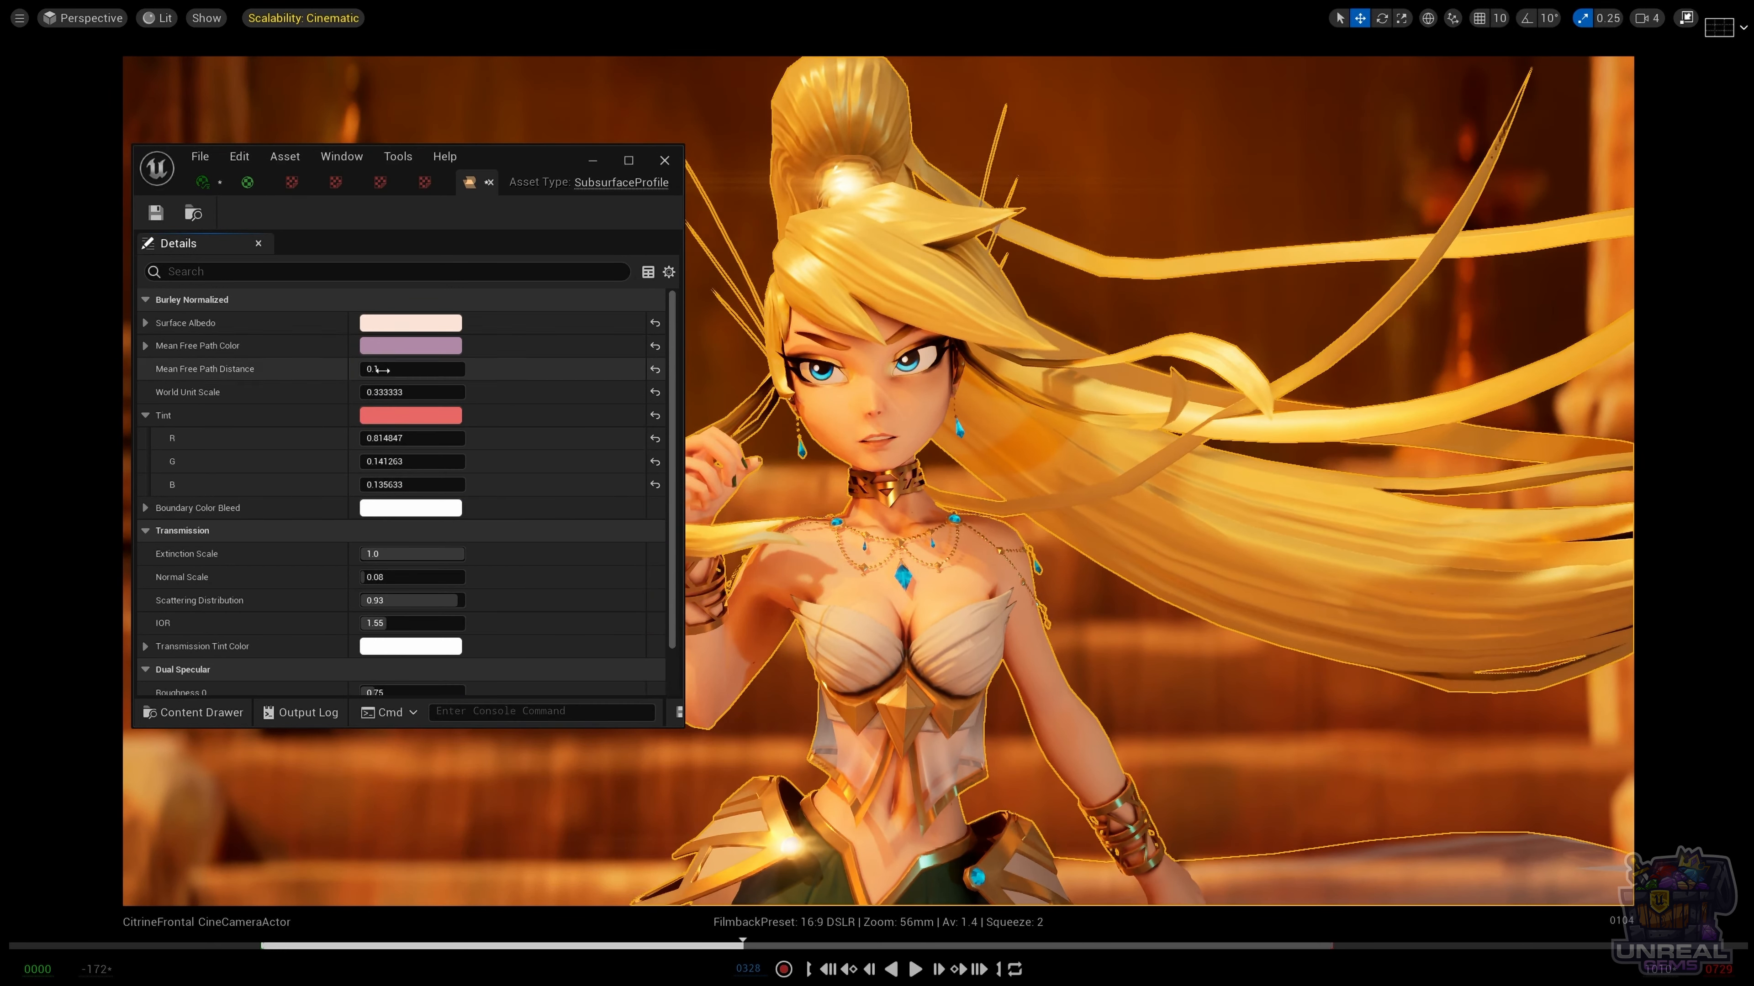
# Try green and magenta Tint colours with the Mean Free Path Distance raised to about 33.6, and revert both changes.
pyautogui.moveTo(379, 368); pyautogui.dragTo(432, 368)
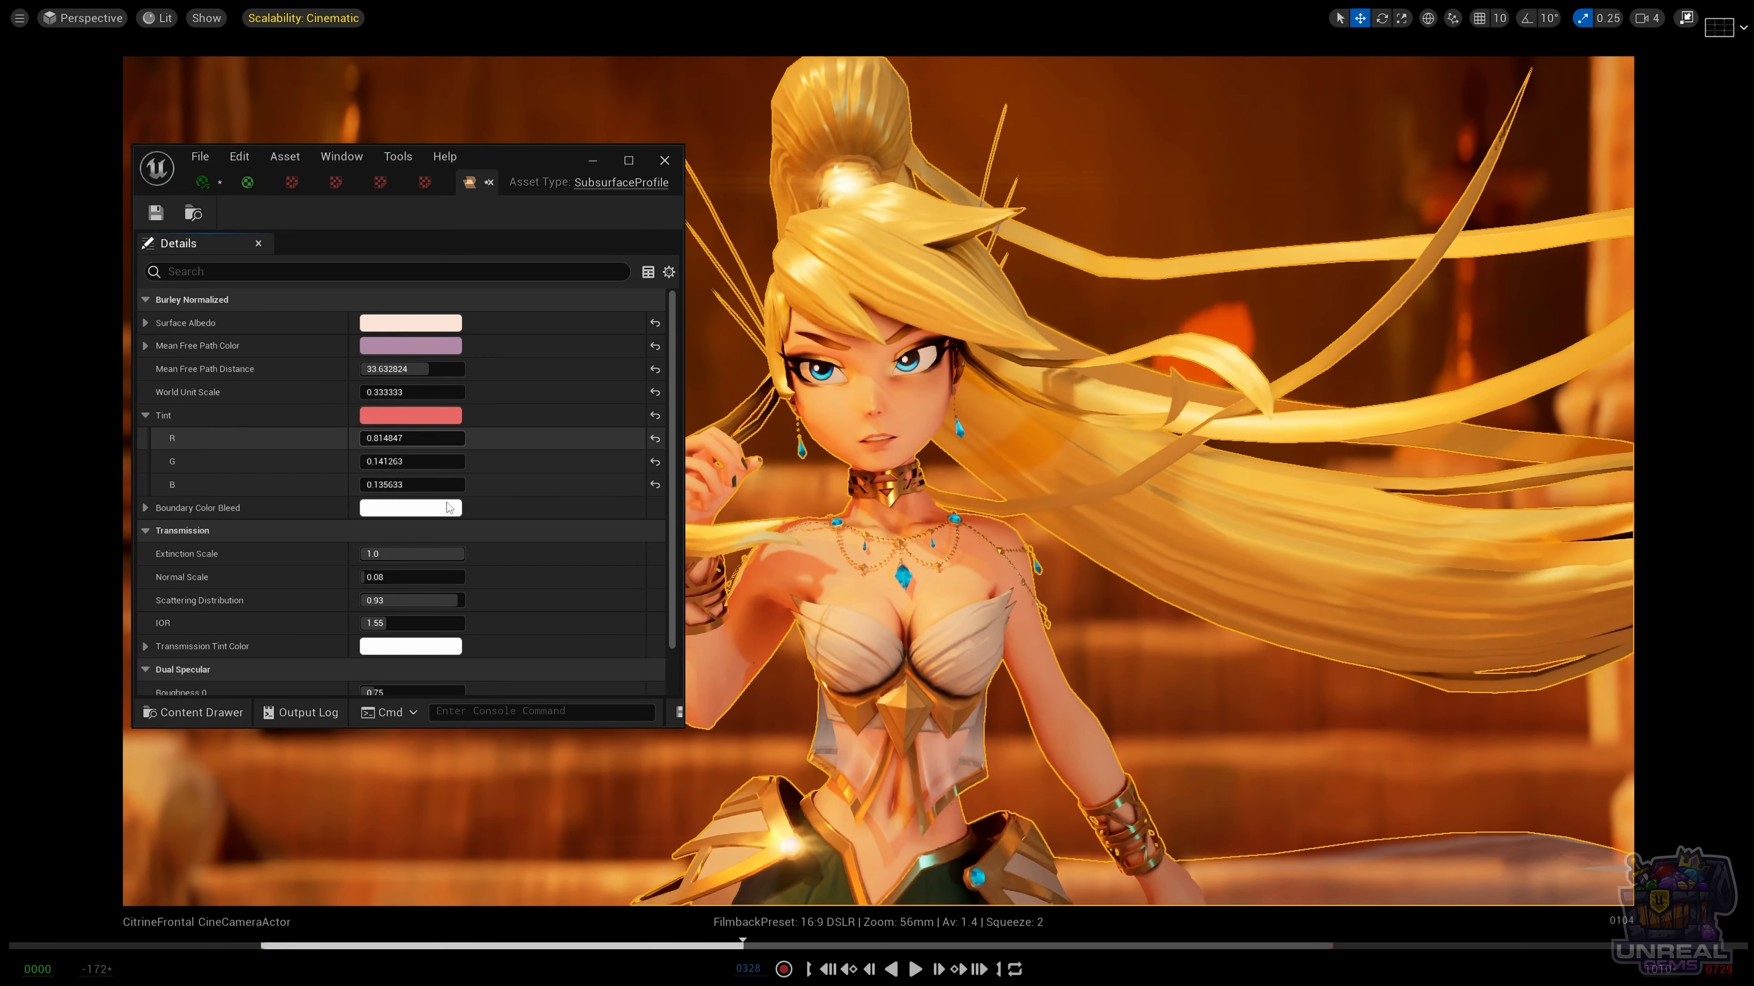
pyautogui.doubleClick(416, 425)
pyautogui.click(414, 417)
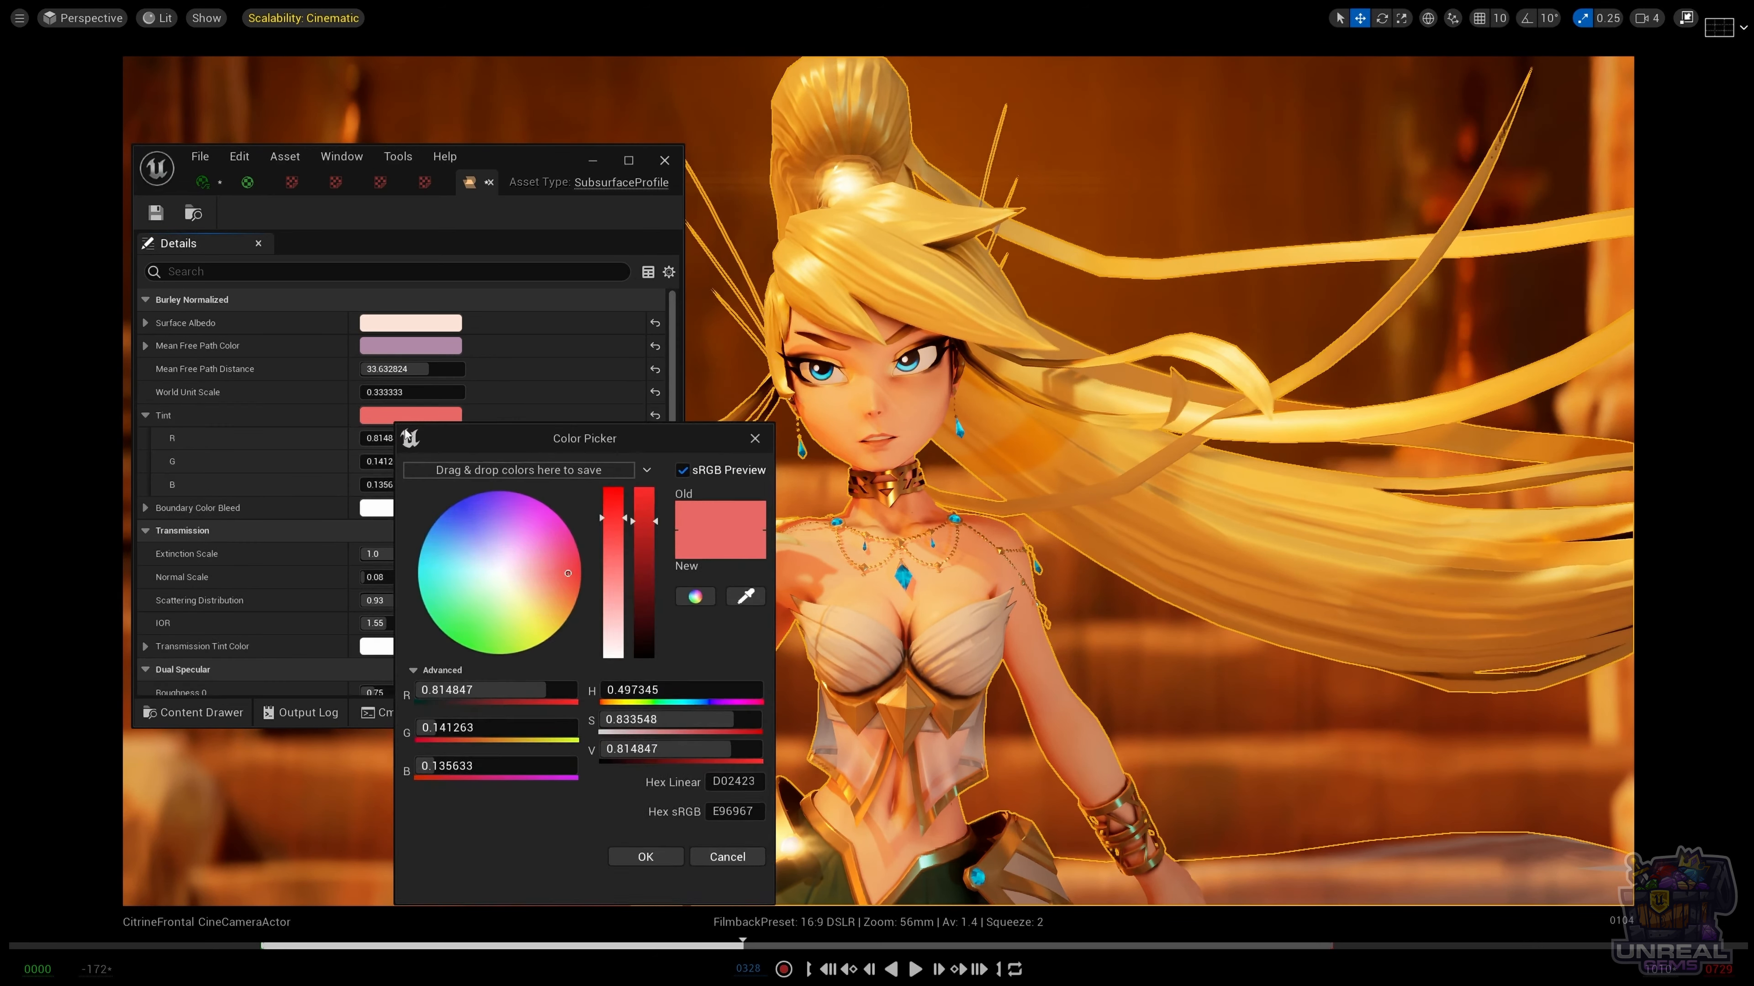
pyautogui.moveTo(550, 599); pyautogui.dragTo(425, 641)
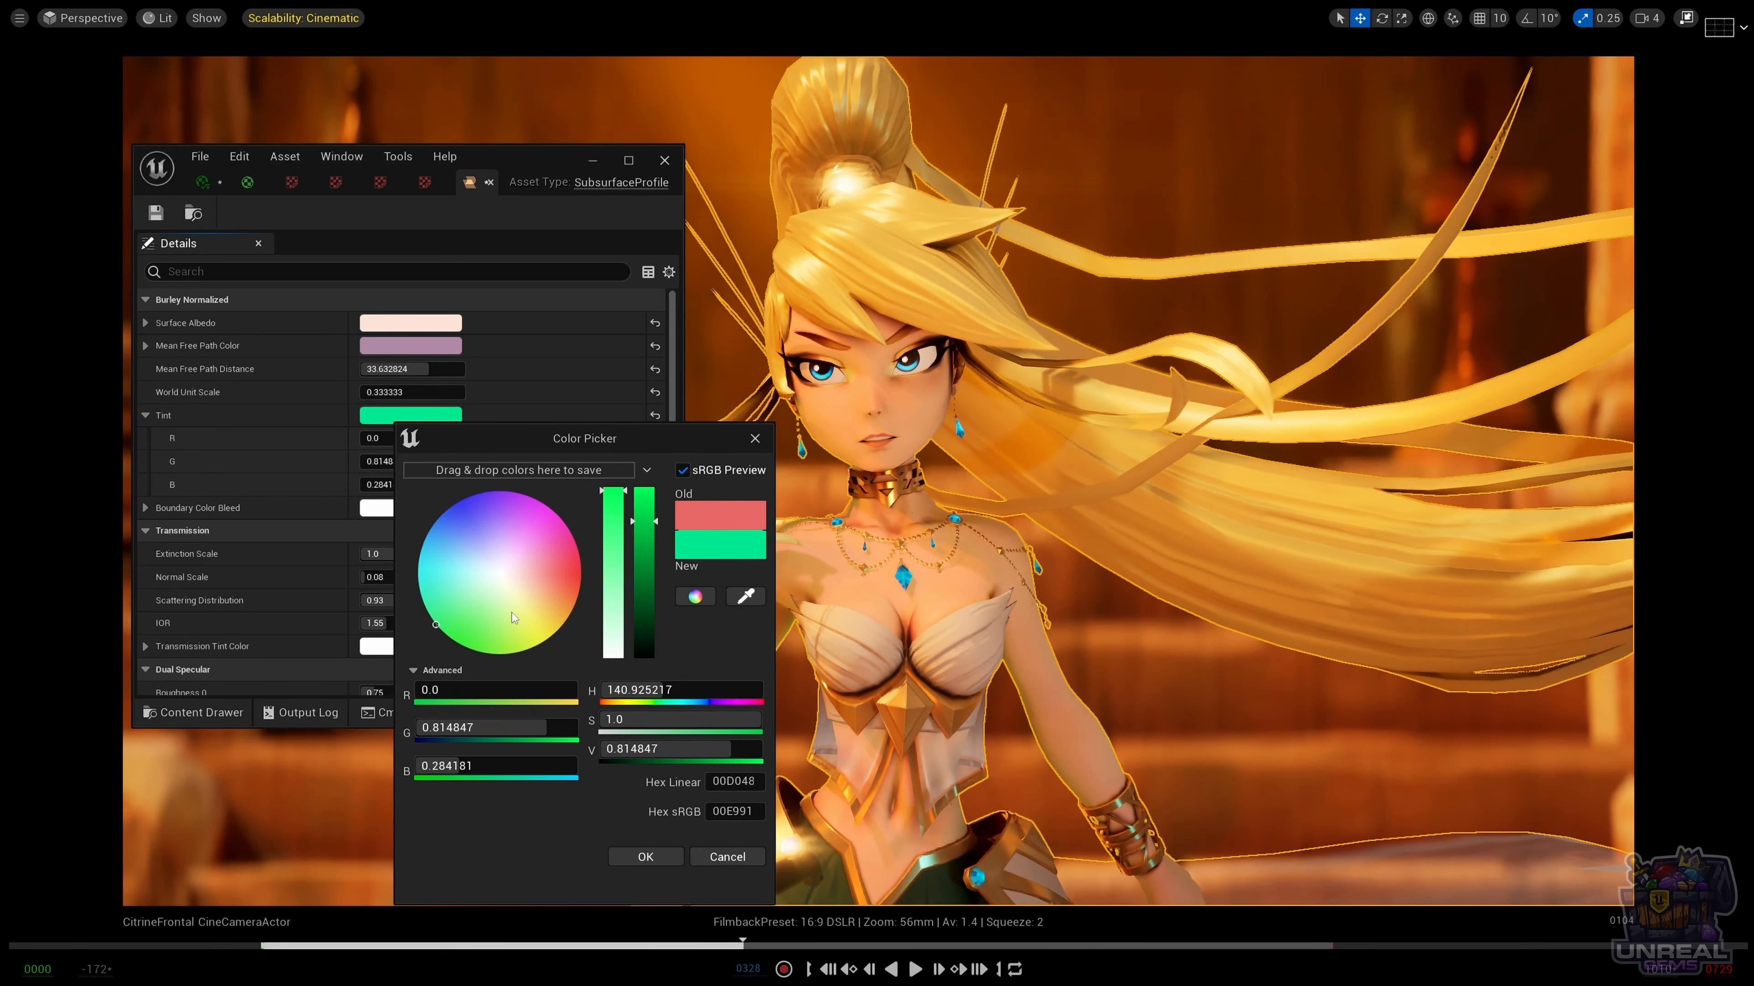
pyautogui.moveTo(511, 649)
pyautogui.mouseDown()
pyautogui.moveTo(646, 573)
pyautogui.moveTo(657, 522)
pyautogui.mouseUp()
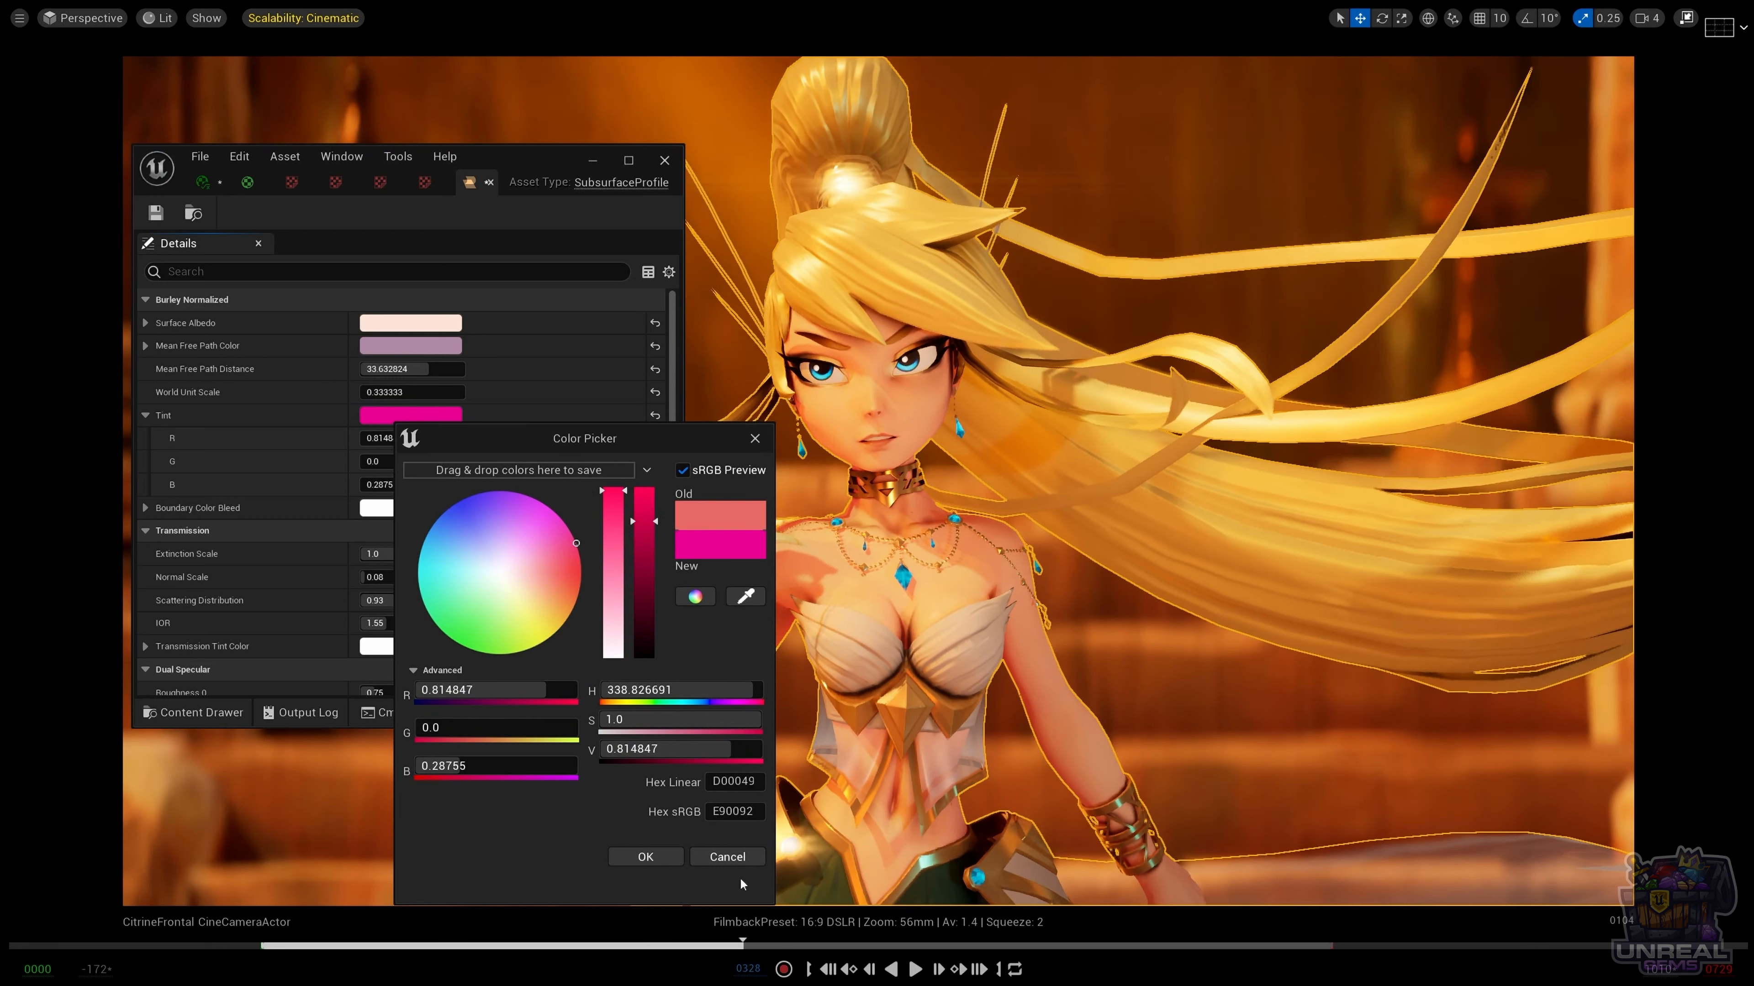
pyautogui.click(725, 857)
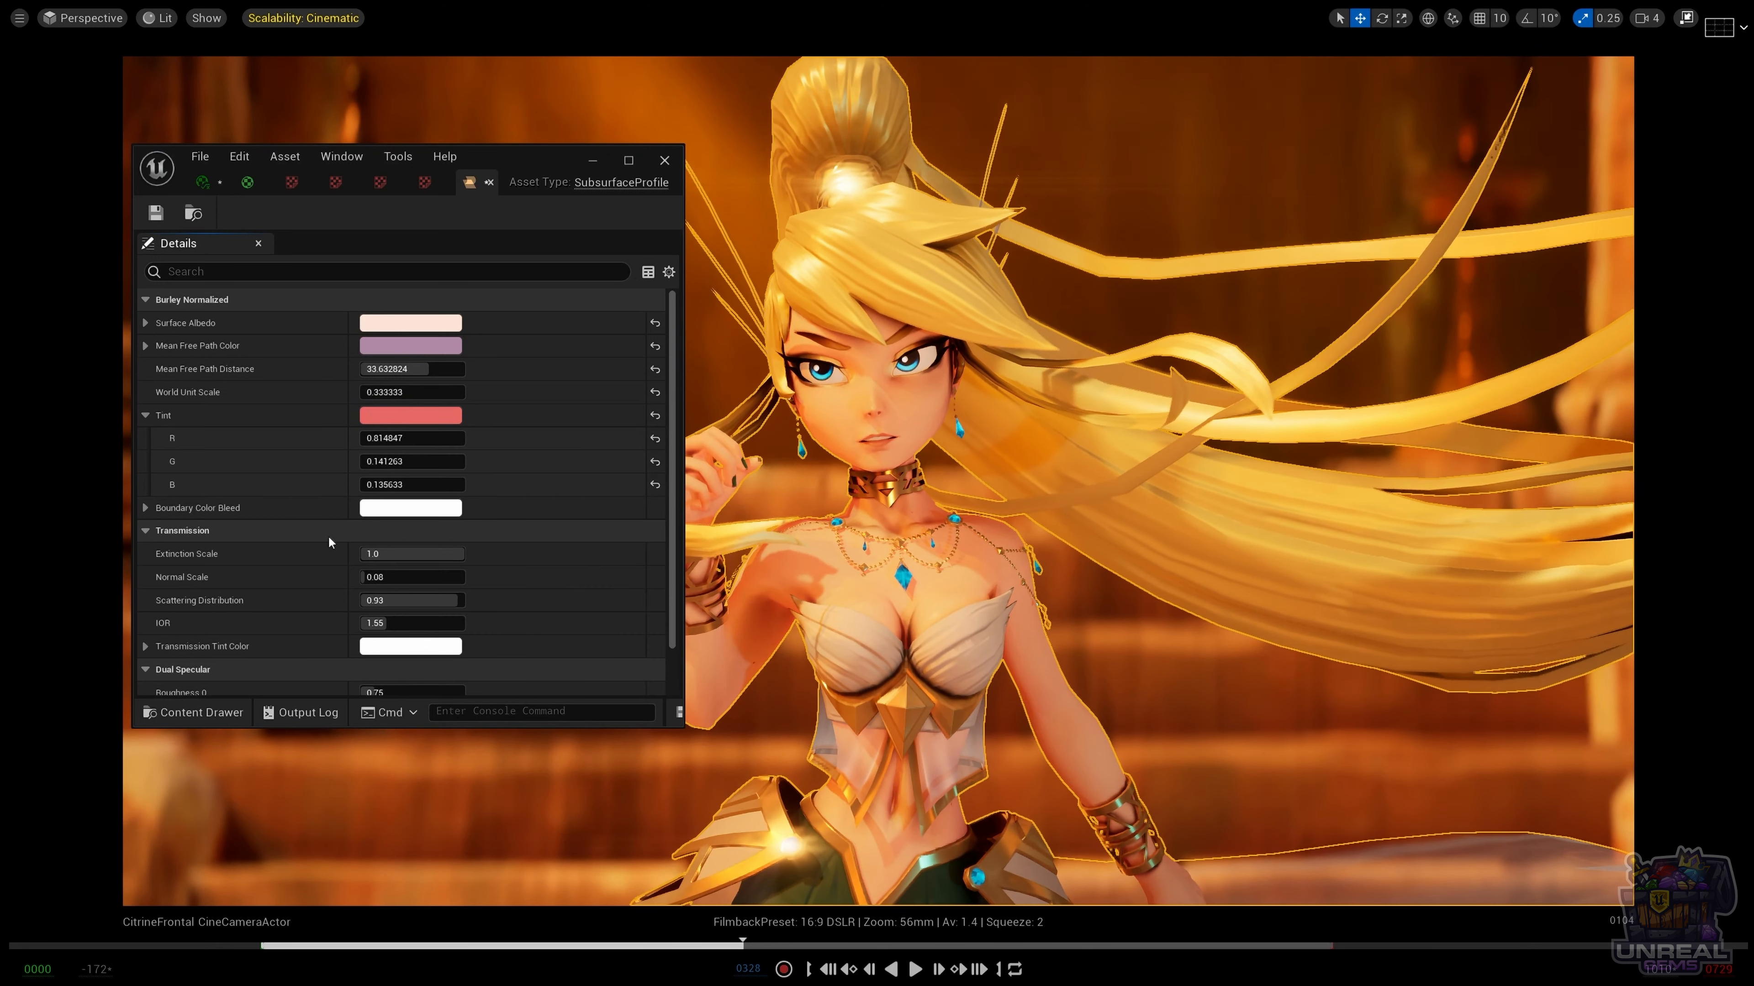
pyautogui.click(147, 415)
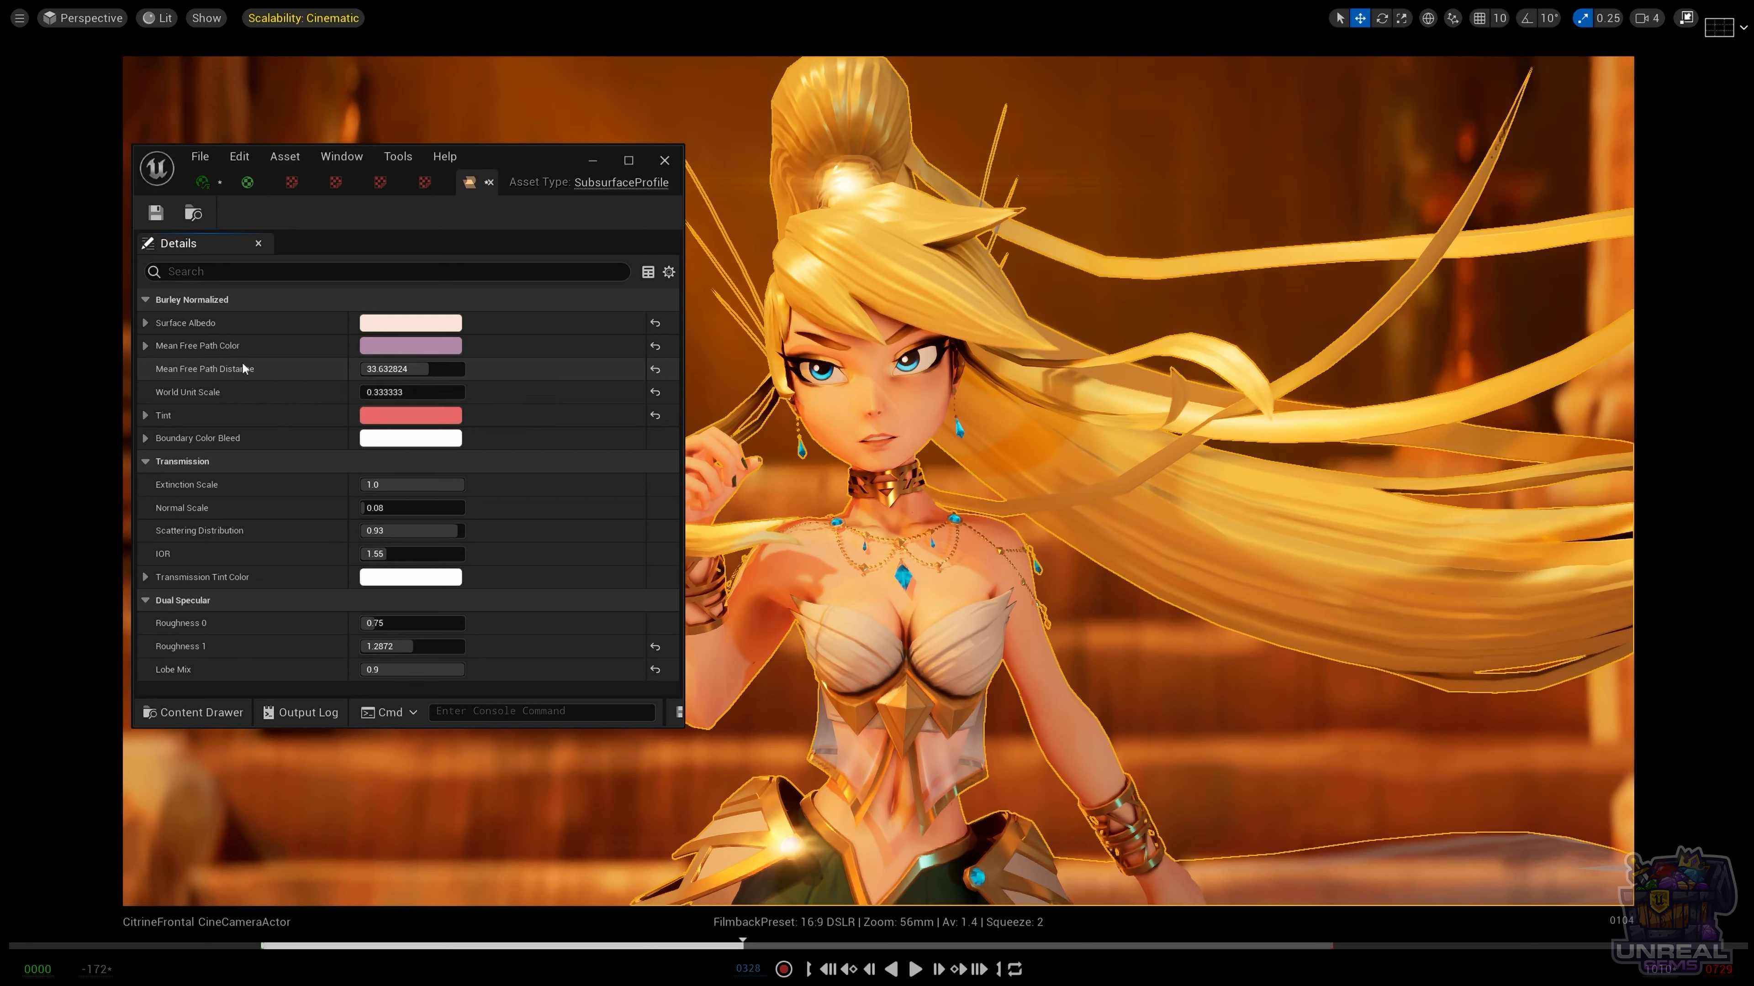
pyautogui.hotkey('ctrl', 'z')
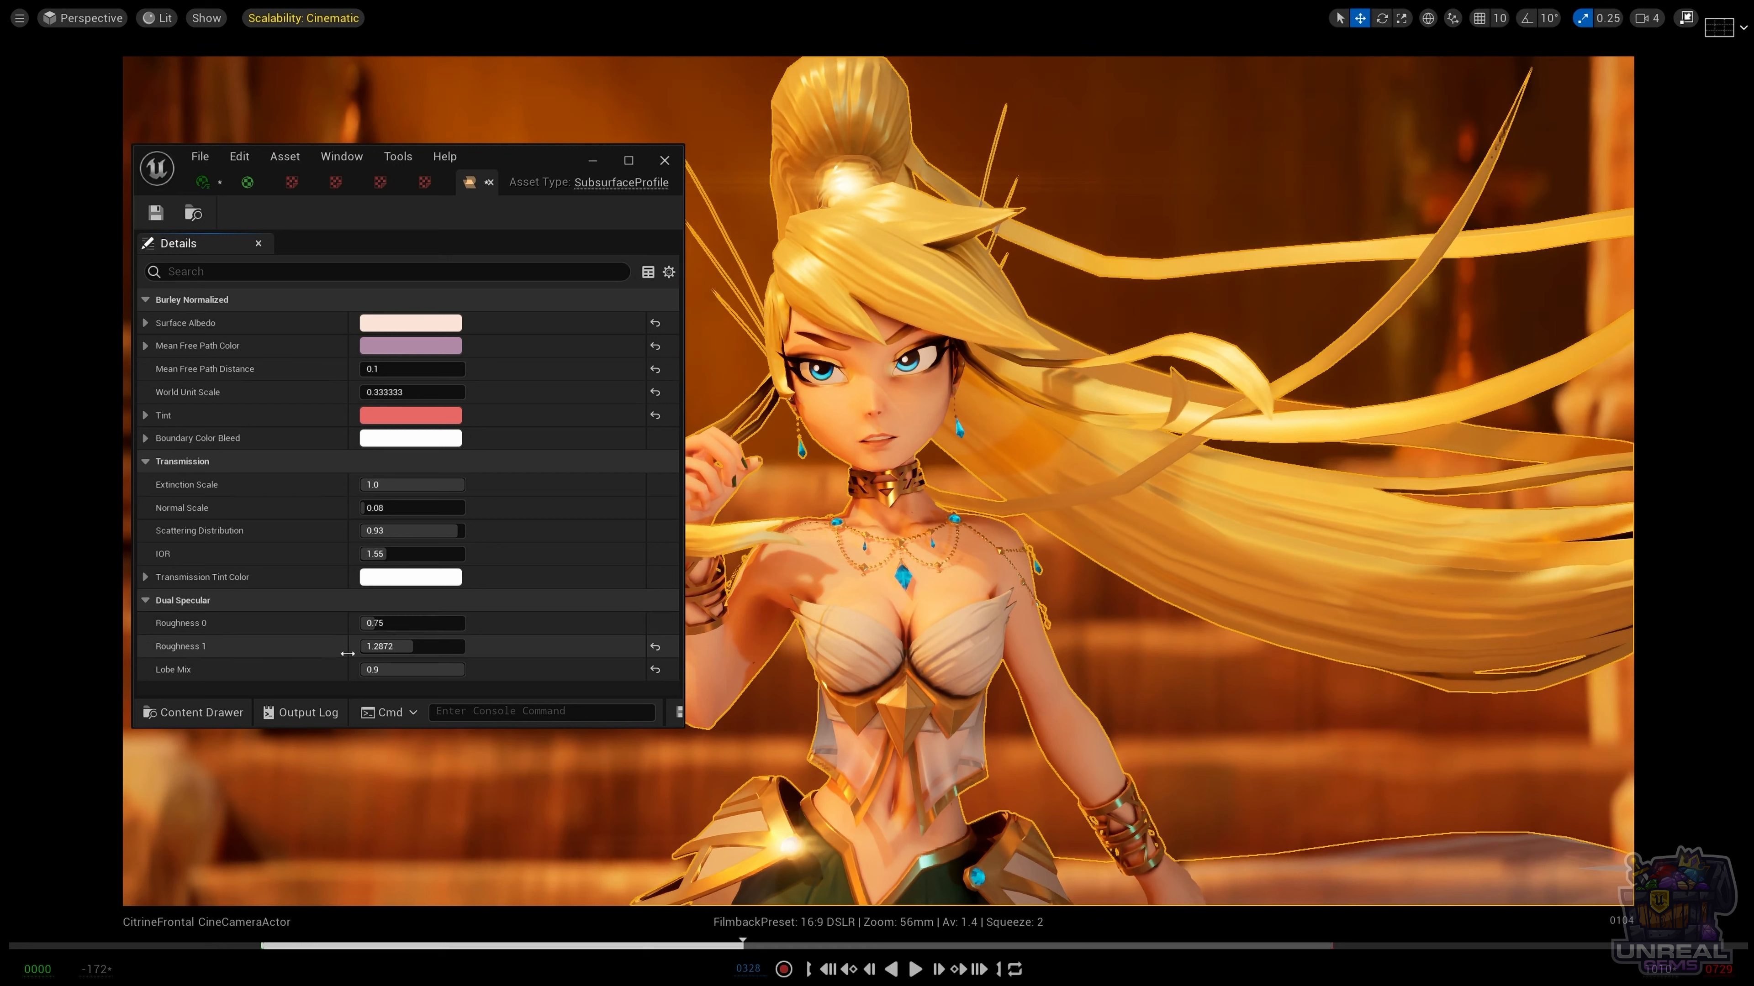
# Try Dual Specular values on the skin profile: Roughness 0 at 0.5, Roughness 1 at 1.6352 and 0.944, Lobe Mix between about 0.16 and 0.84.
pyautogui.moveTo(423, 669)
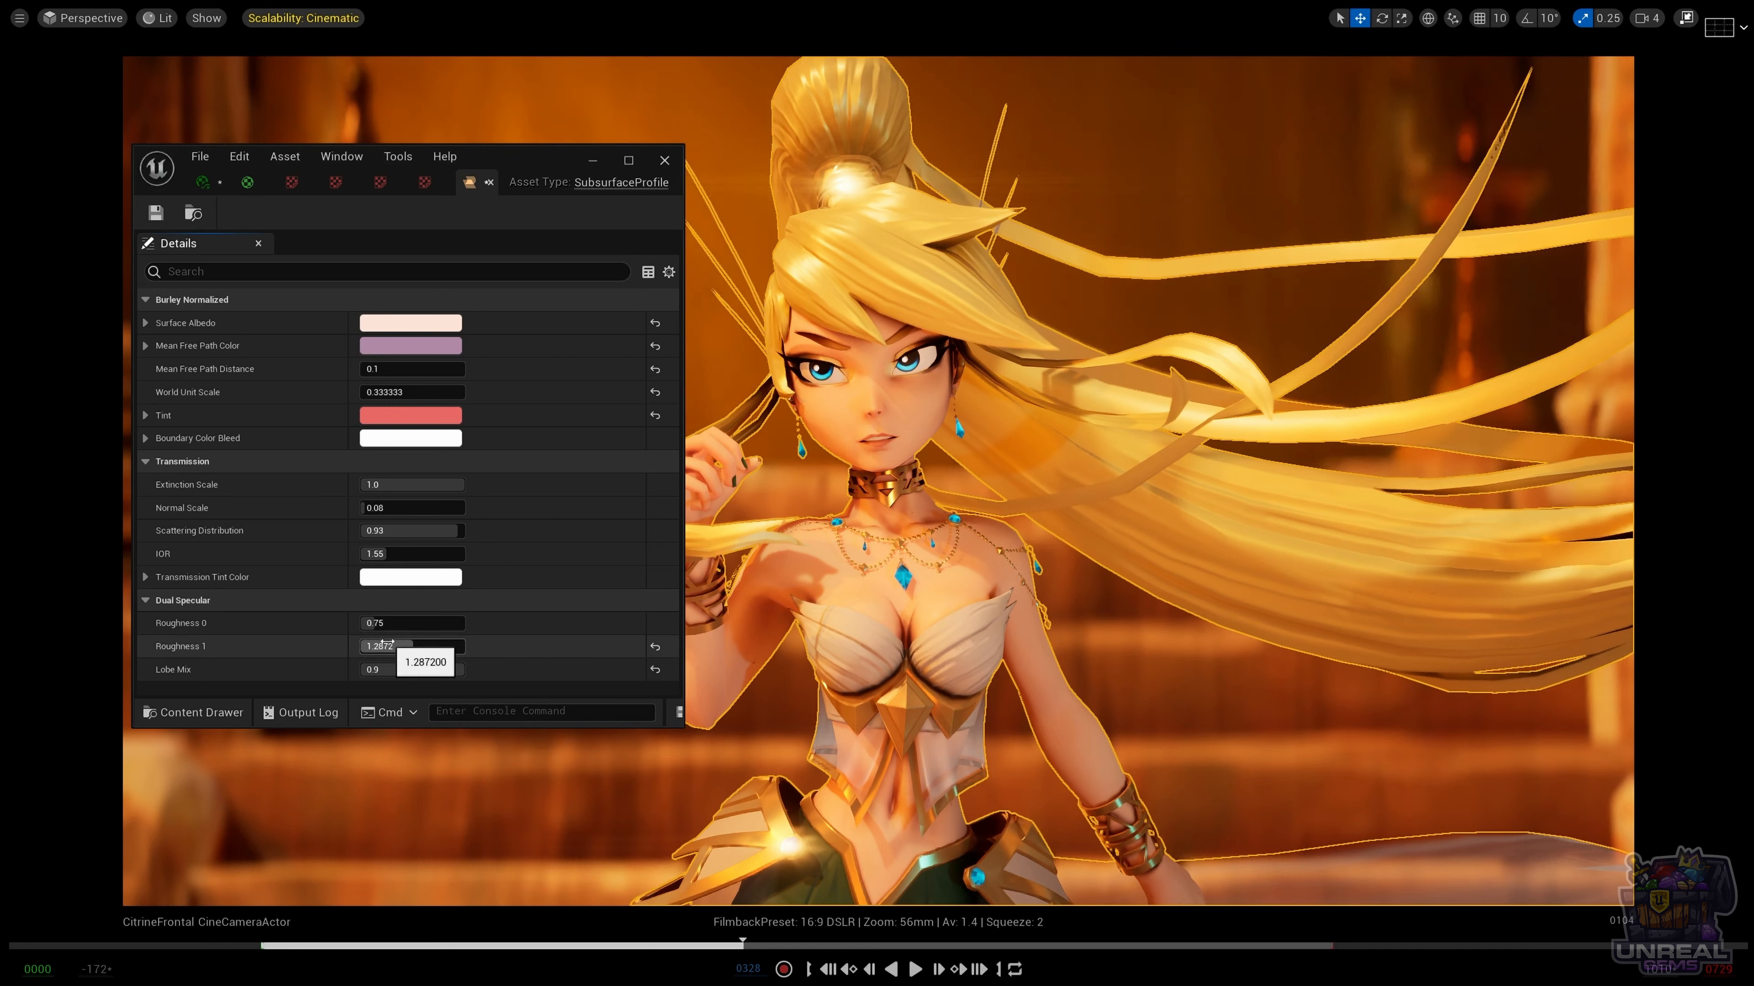
pyautogui.moveTo(382, 623)
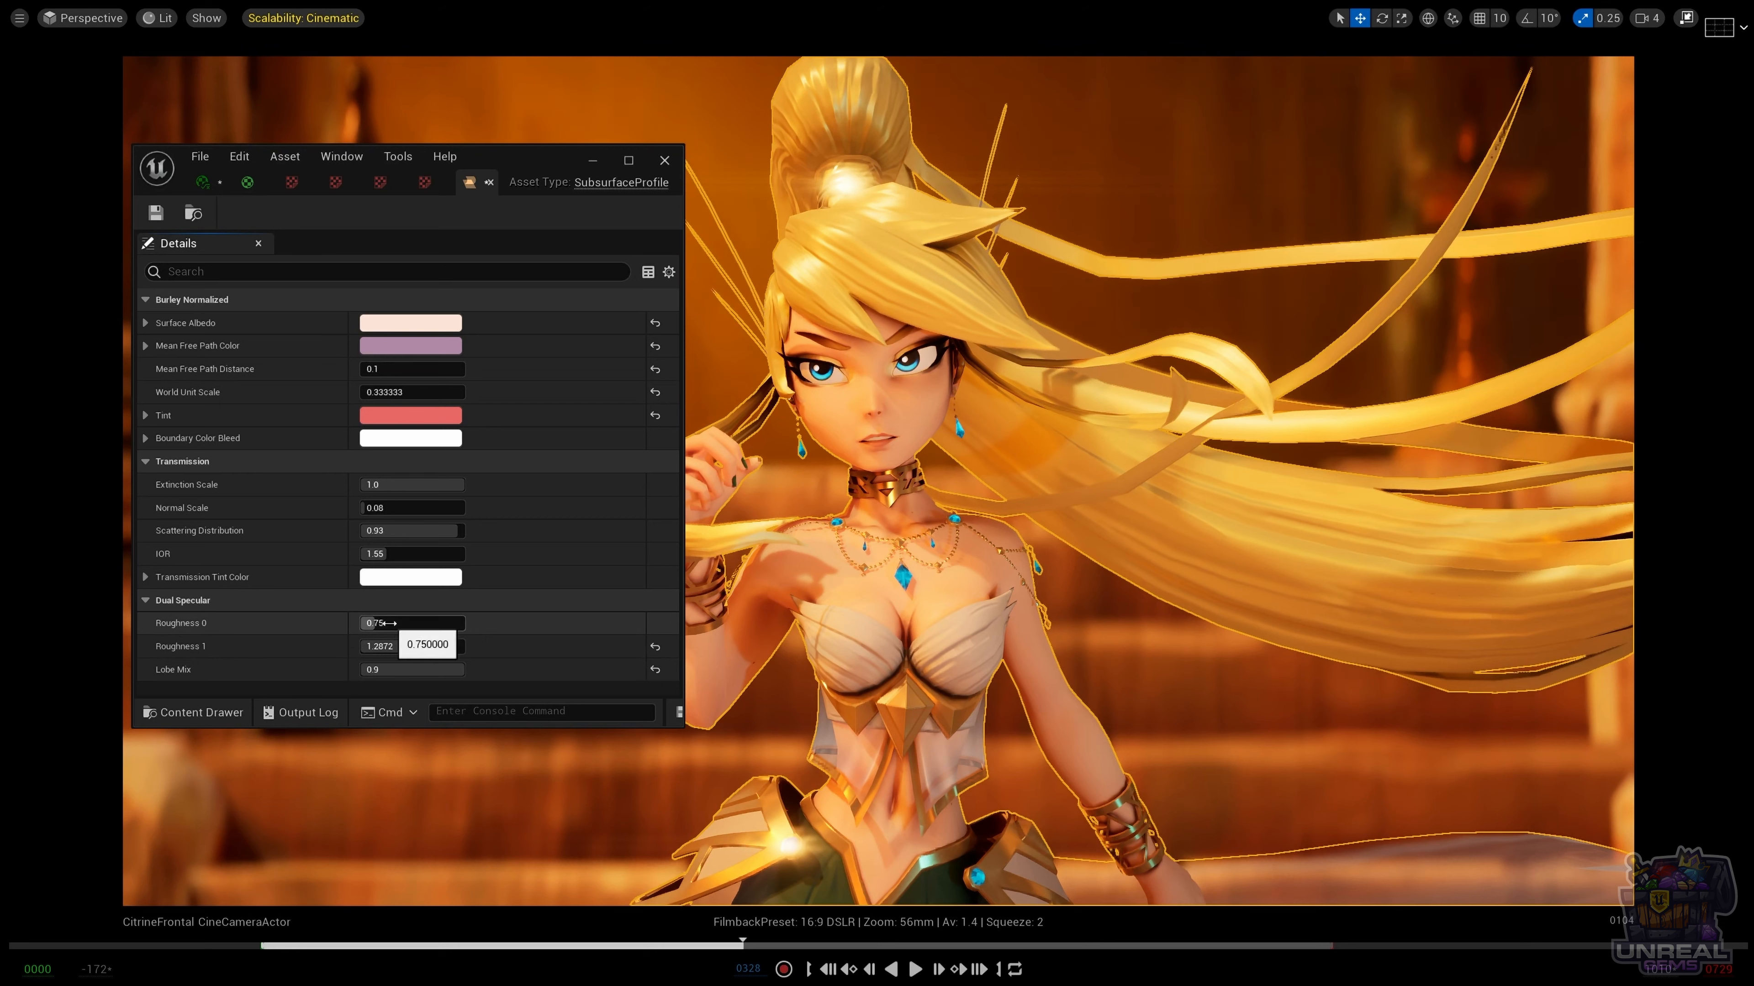
pyautogui.moveTo(381, 622)
pyautogui.mouseDown()
pyautogui.moveTo(415, 646)
pyautogui.moveTo(376, 646)
pyautogui.mouseUp()
pyautogui.moveTo(378, 670)
pyautogui.mouseDown()
pyautogui.moveTo(378, 645)
pyautogui.moveTo(388, 670)
pyautogui.mouseUp()
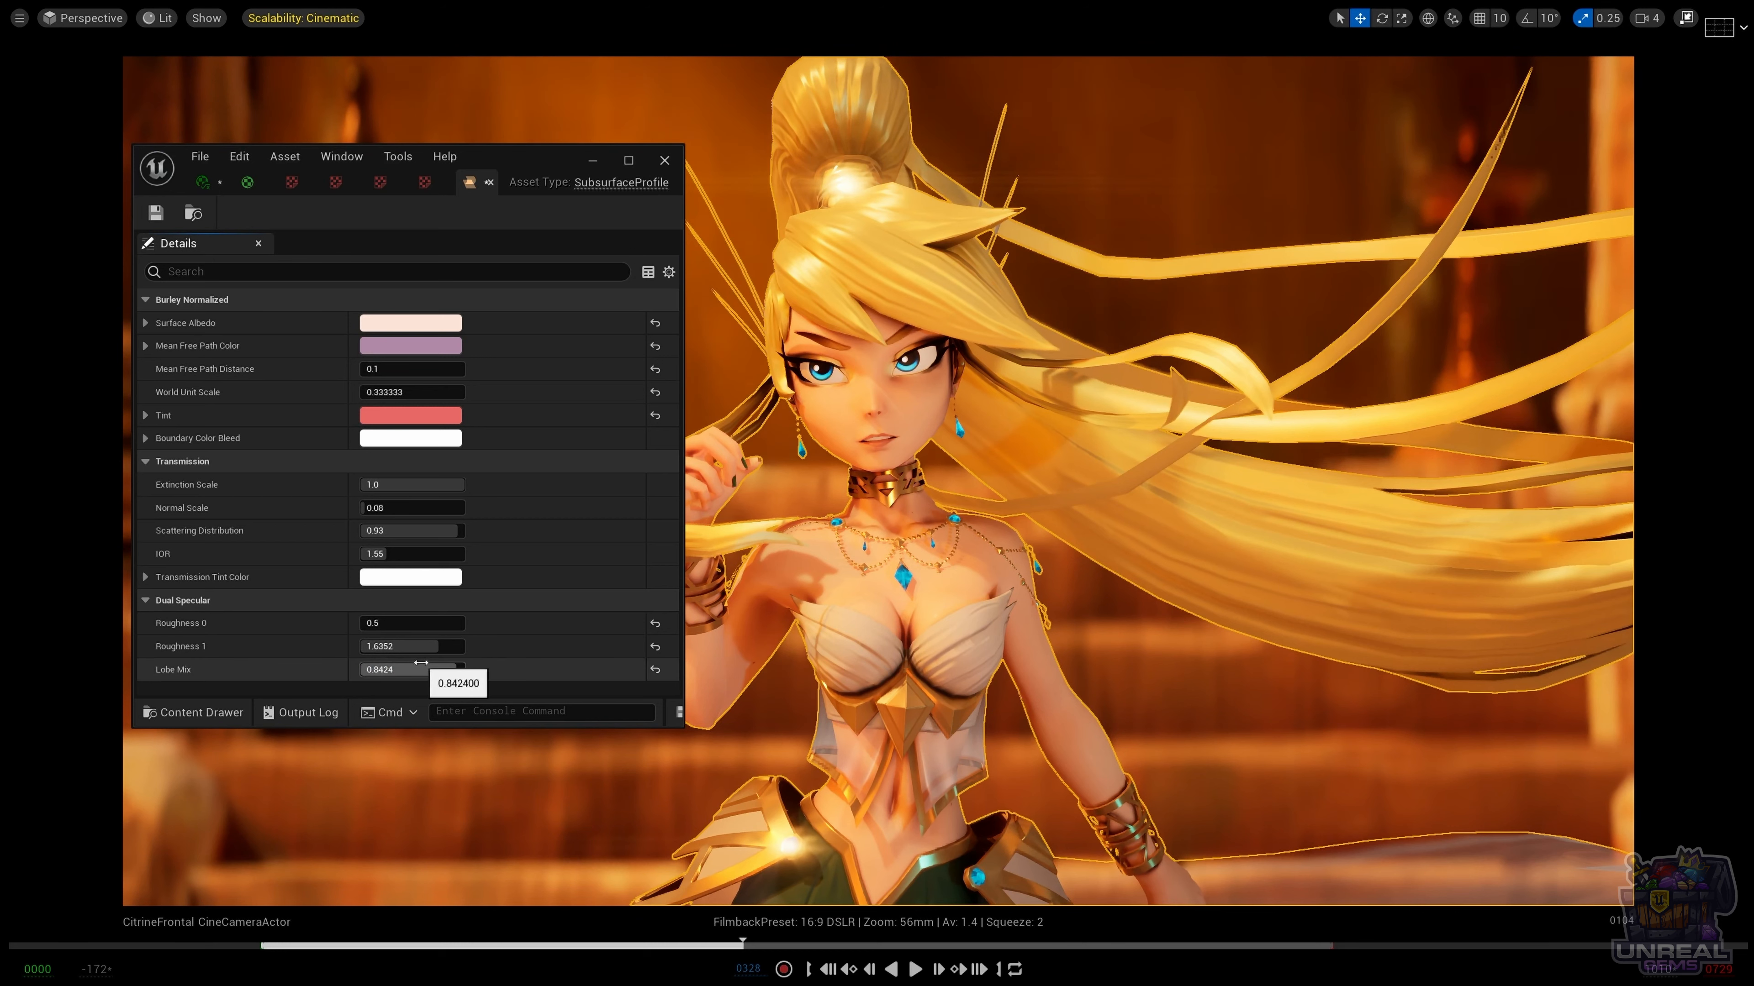
pyautogui.moveTo(432, 670); pyautogui.dragTo(384, 669)
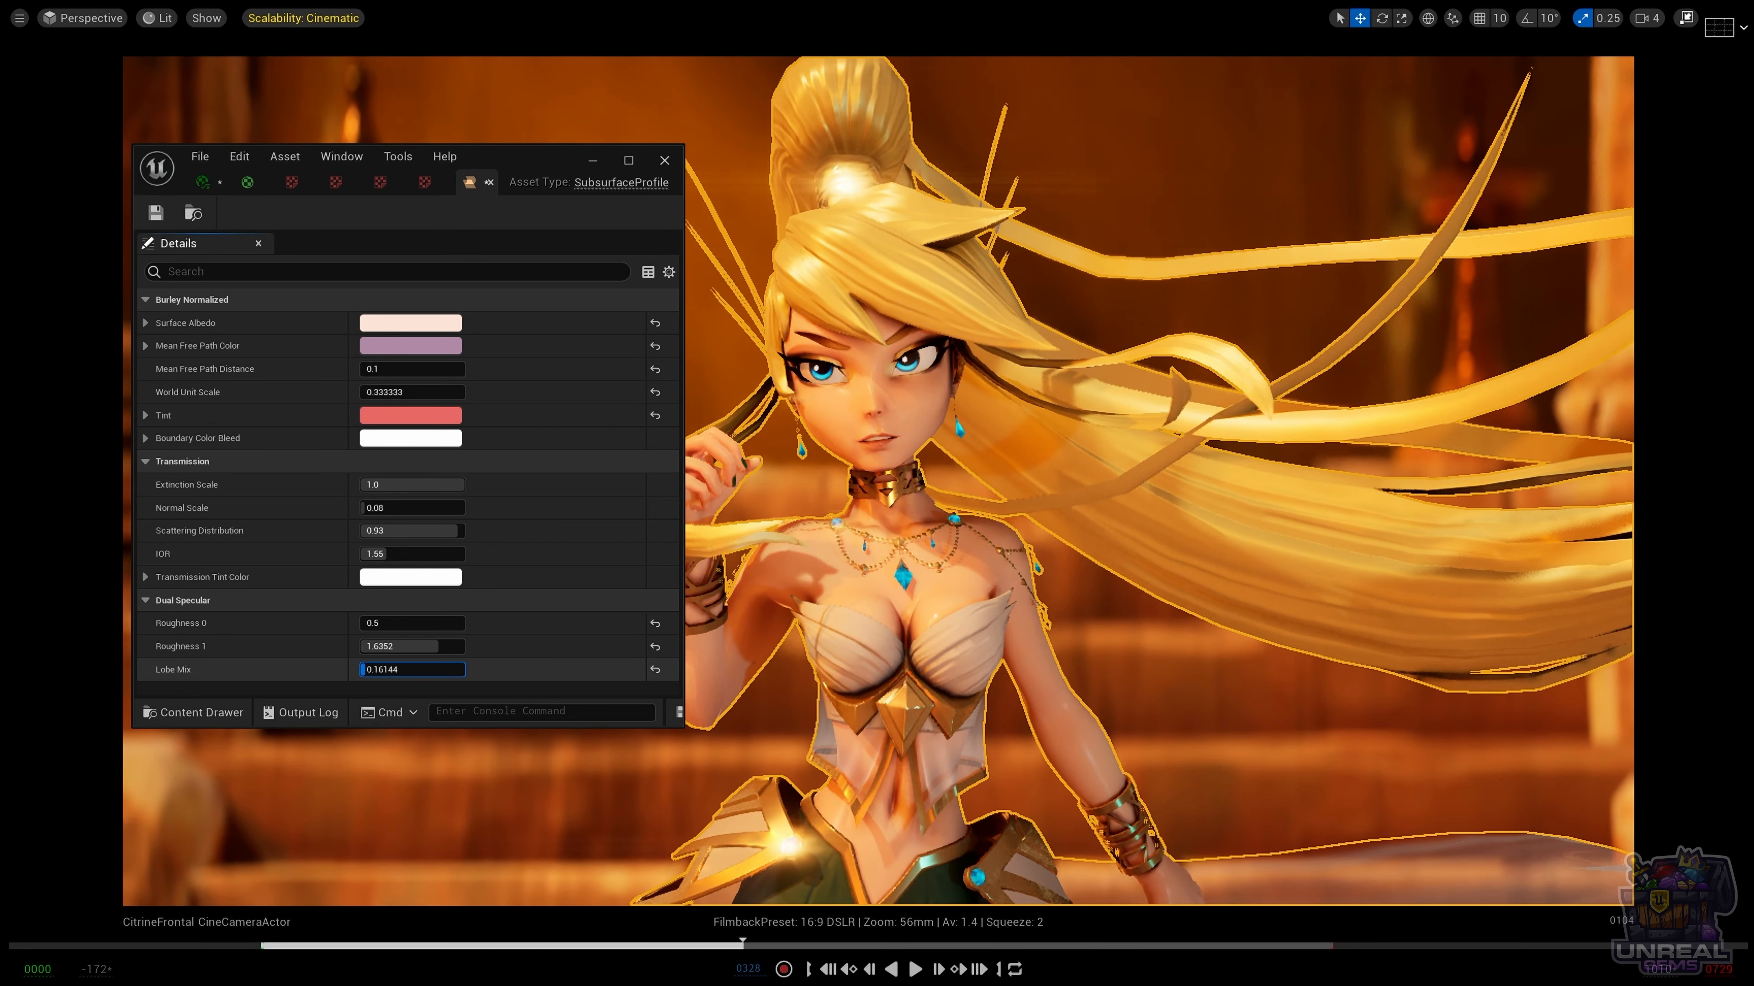
pyautogui.moveTo(361, 669); pyautogui.dragTo(373, 670)
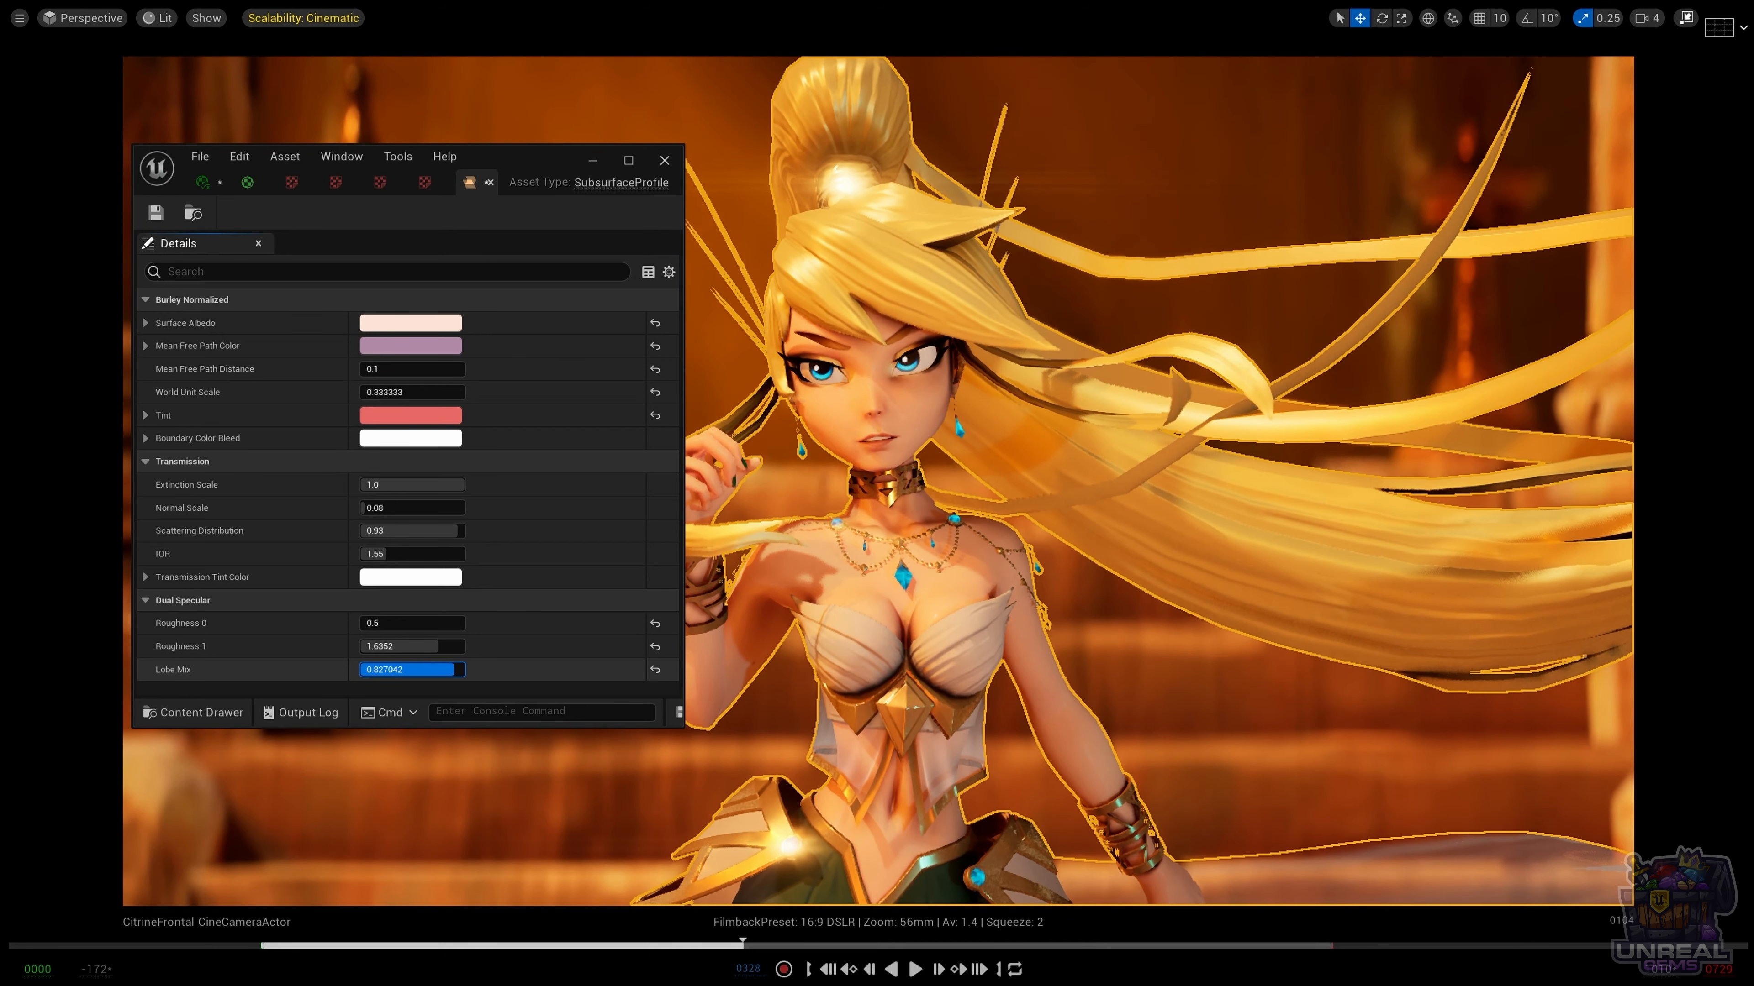
pyautogui.moveTo(422, 670)
pyautogui.mouseDown()
pyautogui.moveTo(405, 670)
pyautogui.moveTo(455, 669)
pyautogui.moveTo(433, 646)
pyautogui.moveTo(388, 647)
pyautogui.mouseUp()
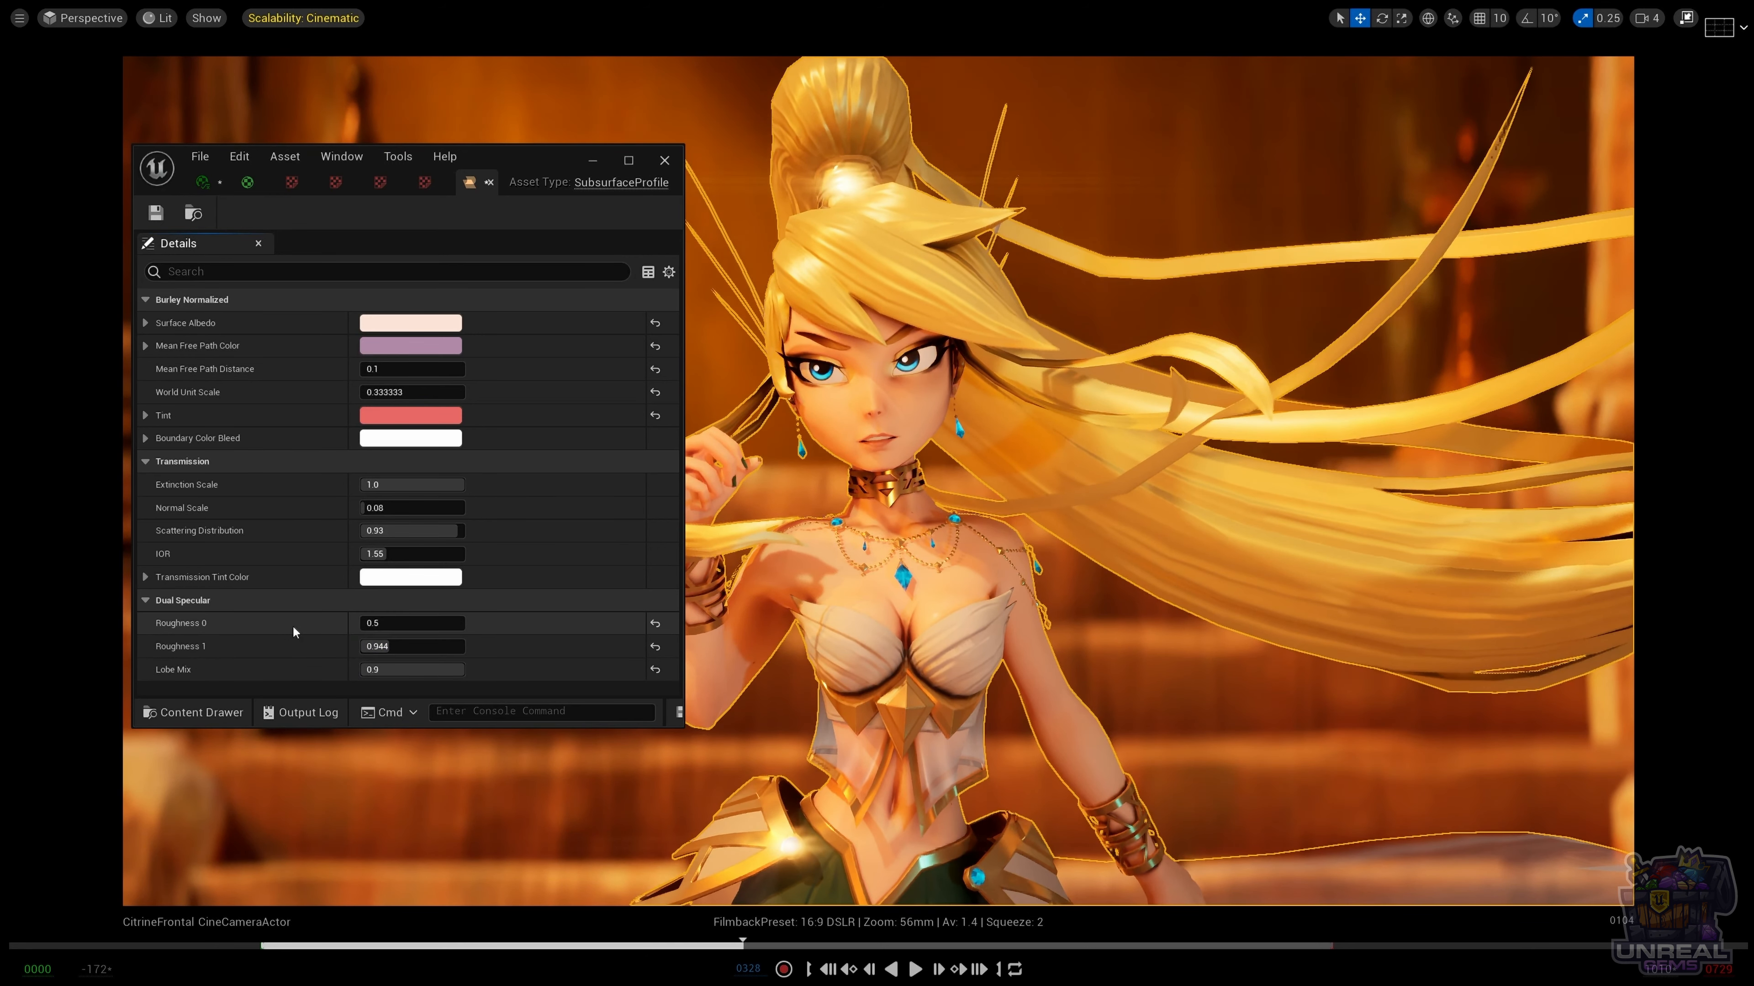
# Undo all the Dual Specular edits to Lobe Mix, Roughness 1 and Roughness 0 on the skin profile.
pyautogui.hotkey('ctrl', 'z')
pyautogui.hotkey('ctrl', 'z')
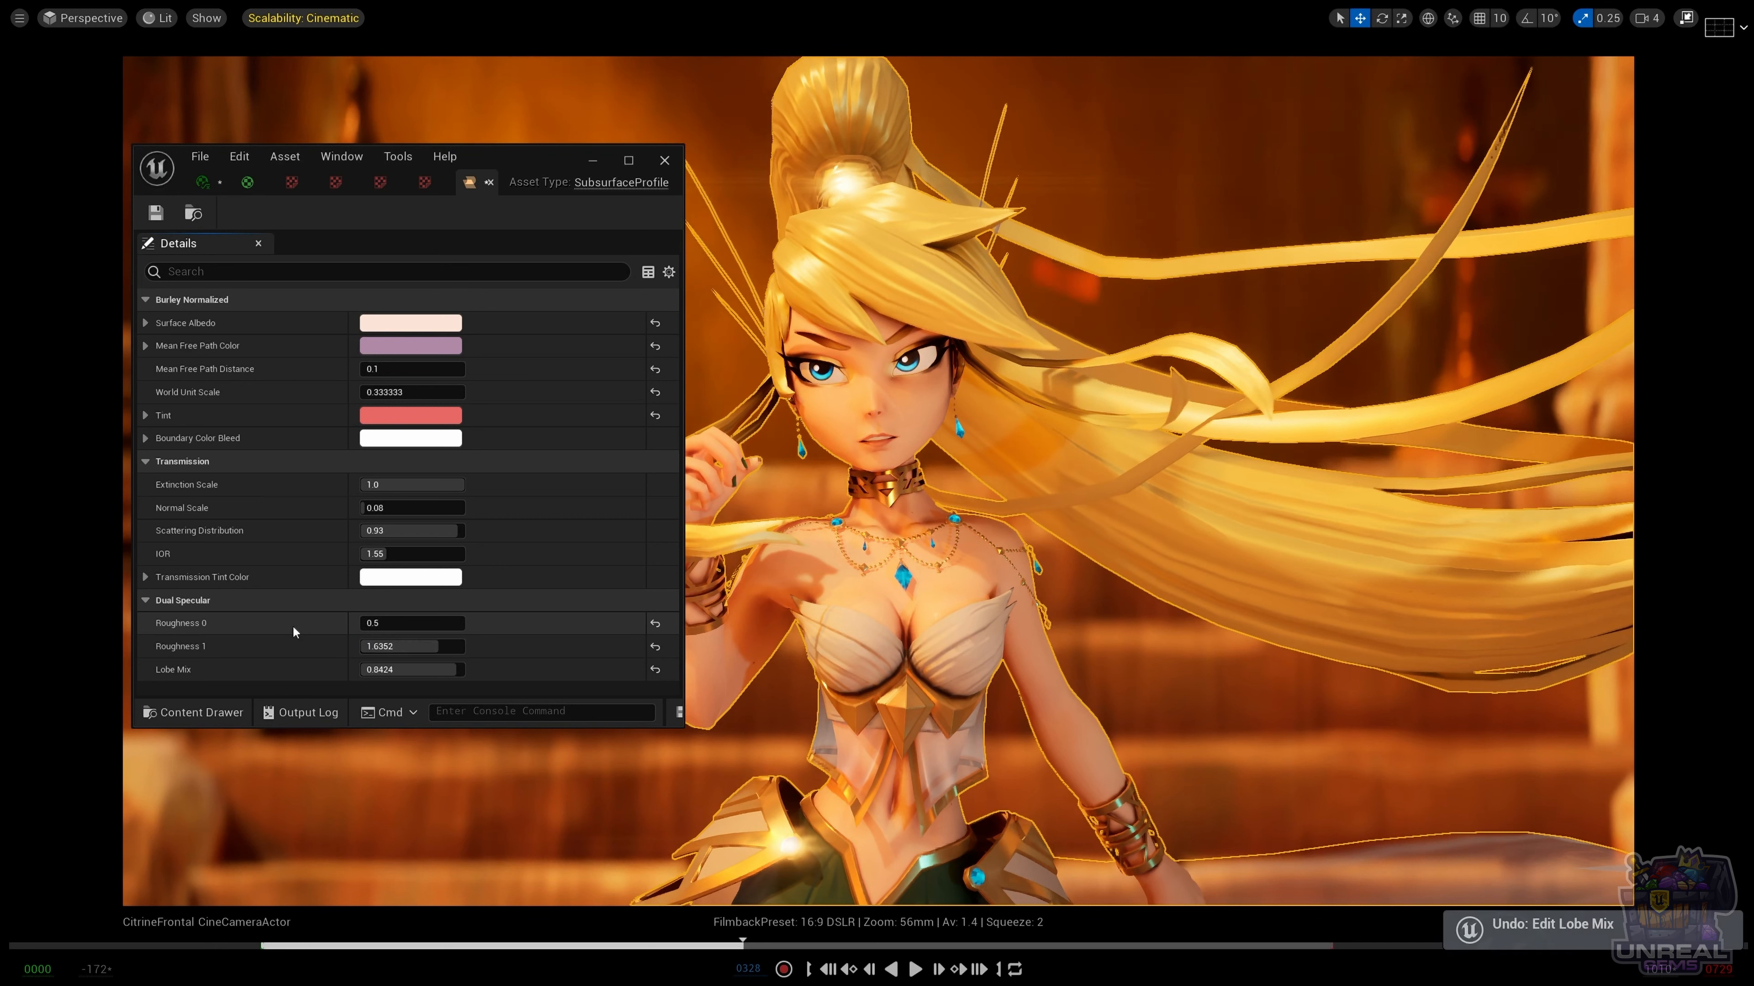
pyautogui.hotkey('ctrl', 'z')
pyautogui.hotkey('ctrl', 'z')
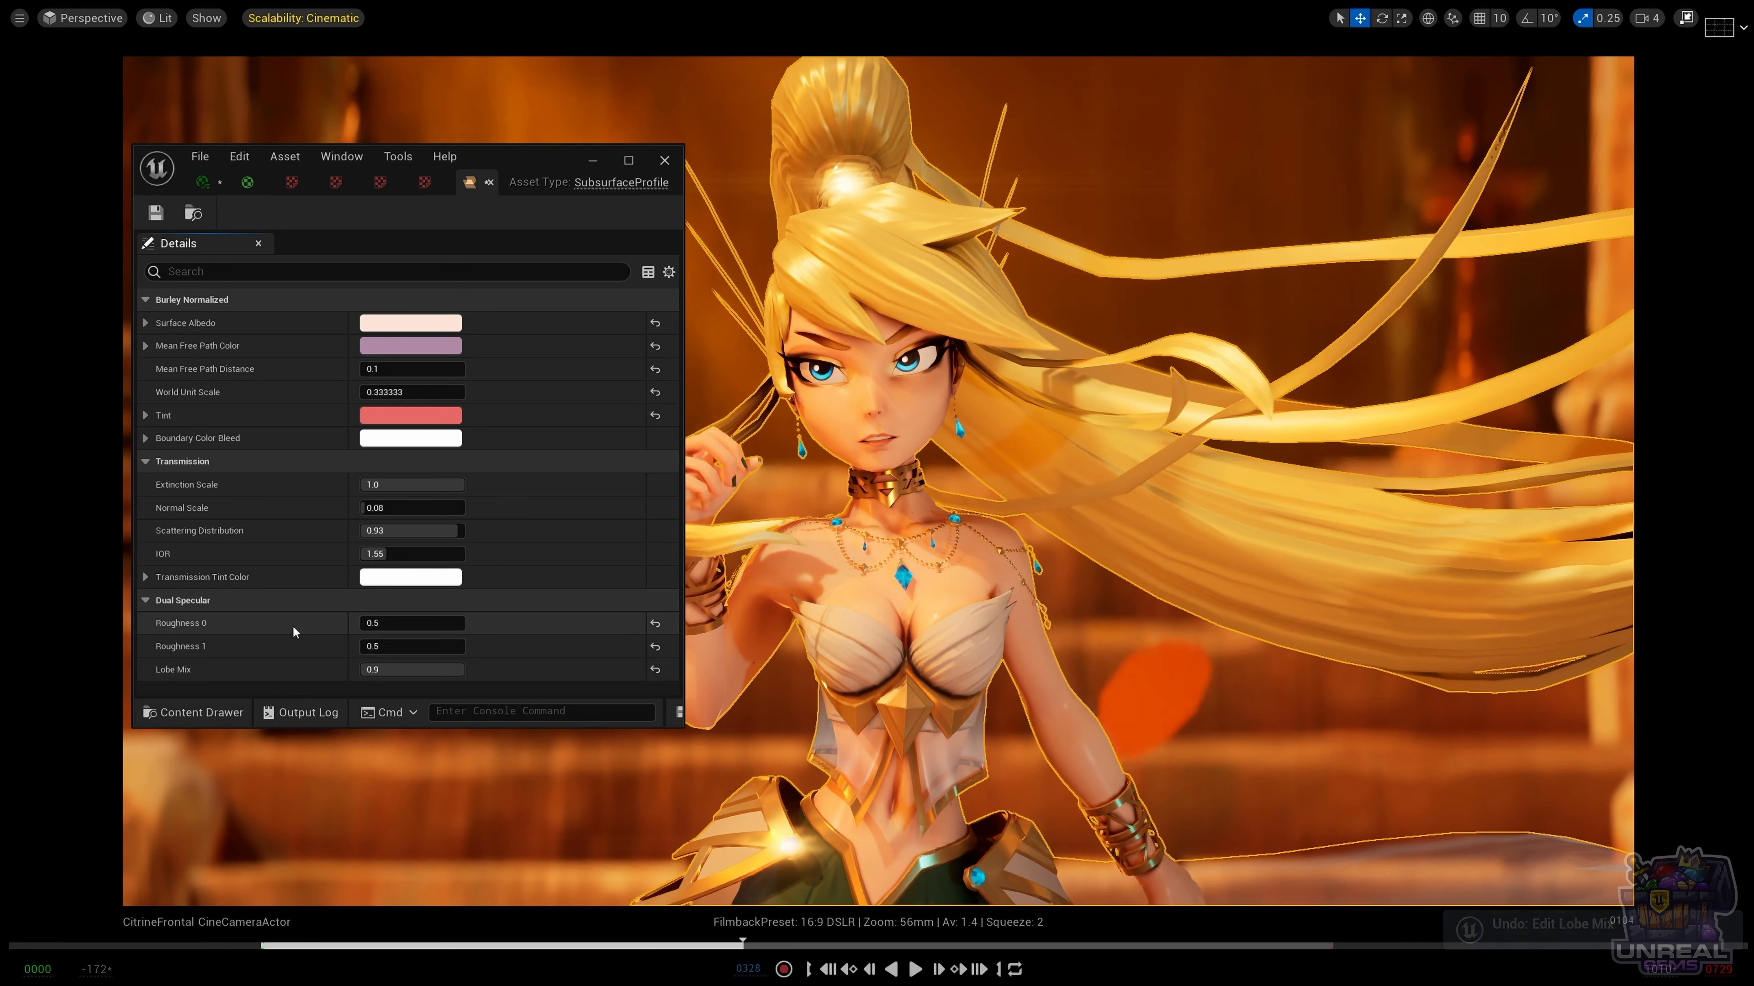
pyautogui.hotkey('ctrl', 'z')
pyautogui.hotkey('ctrl', 'z')
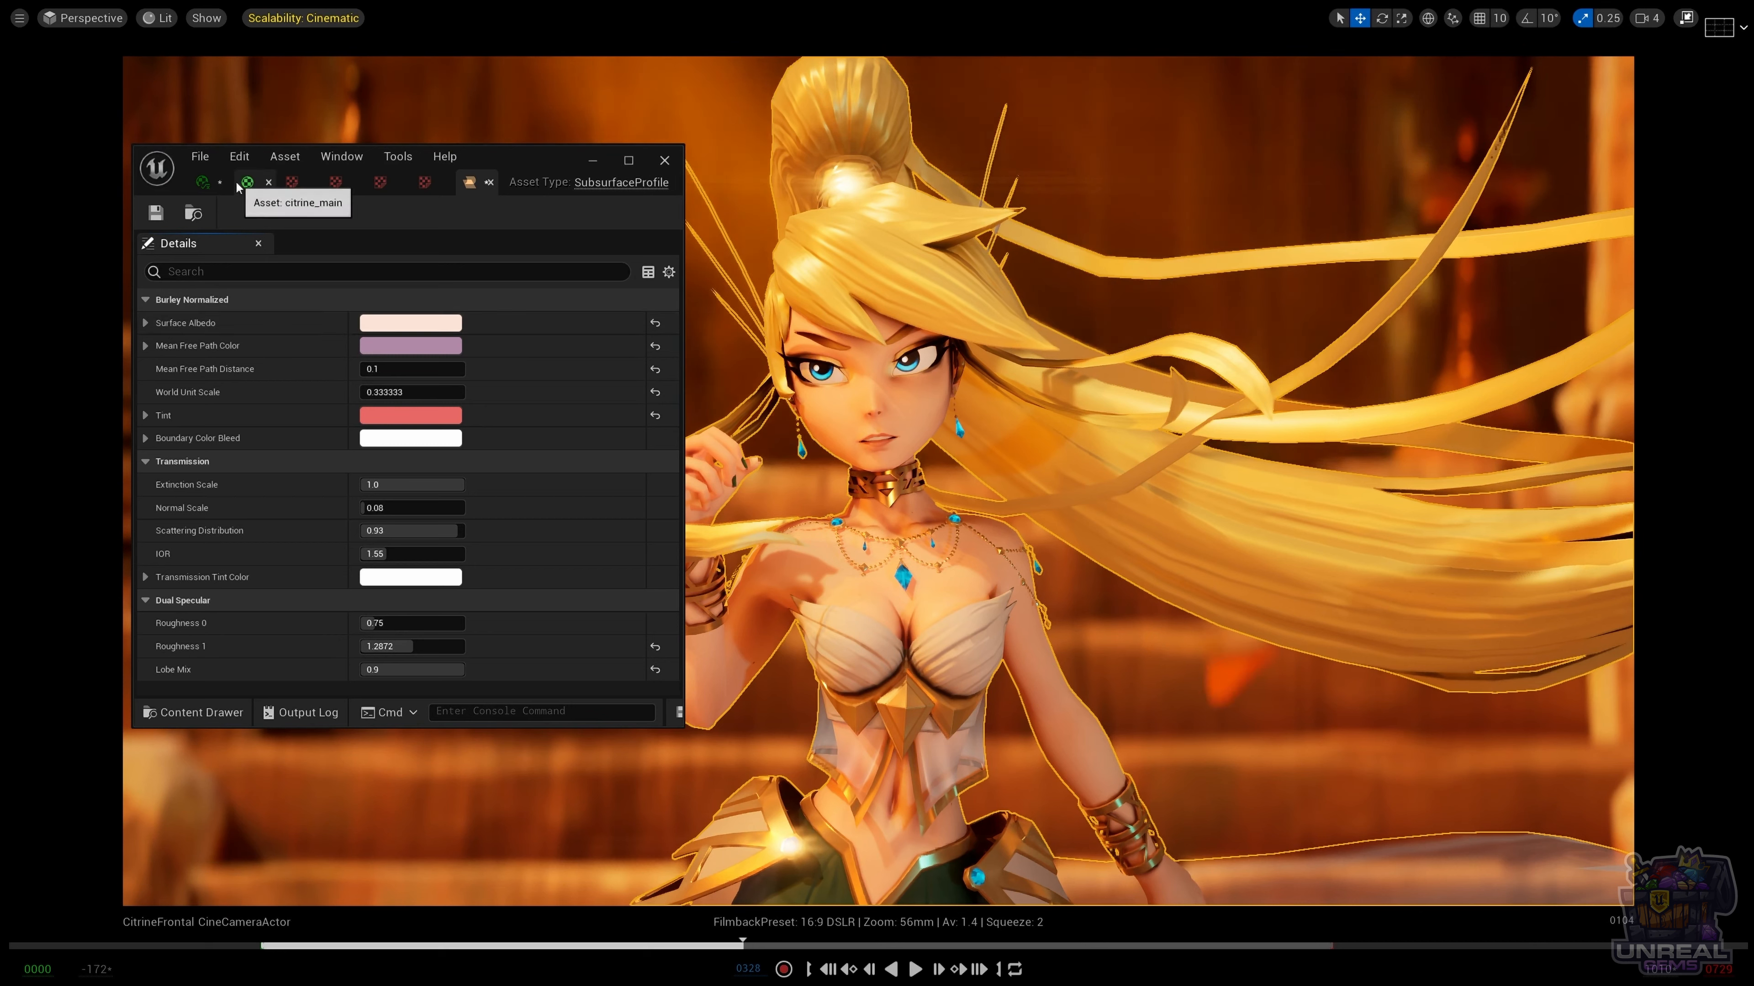
# Return to the citrine_main material, maximize its editor window, and examine the texture node groups feeding the material output.
pyautogui.click(298, 182)
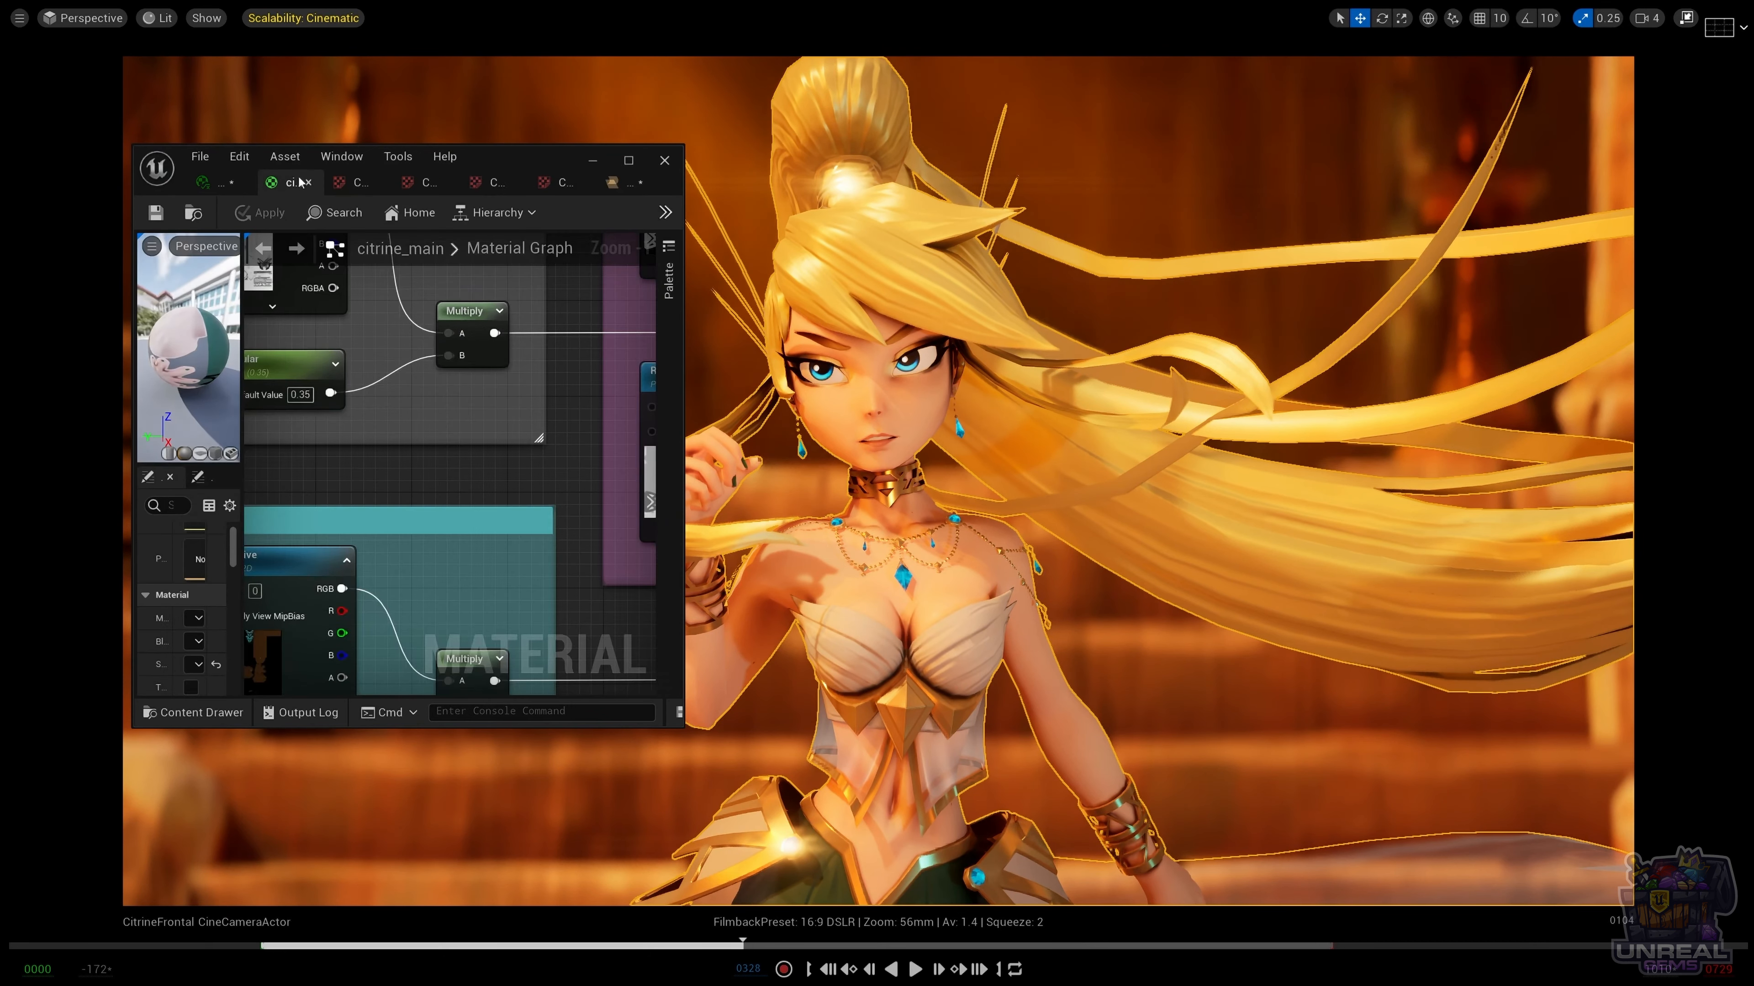
pyautogui.click(628, 160)
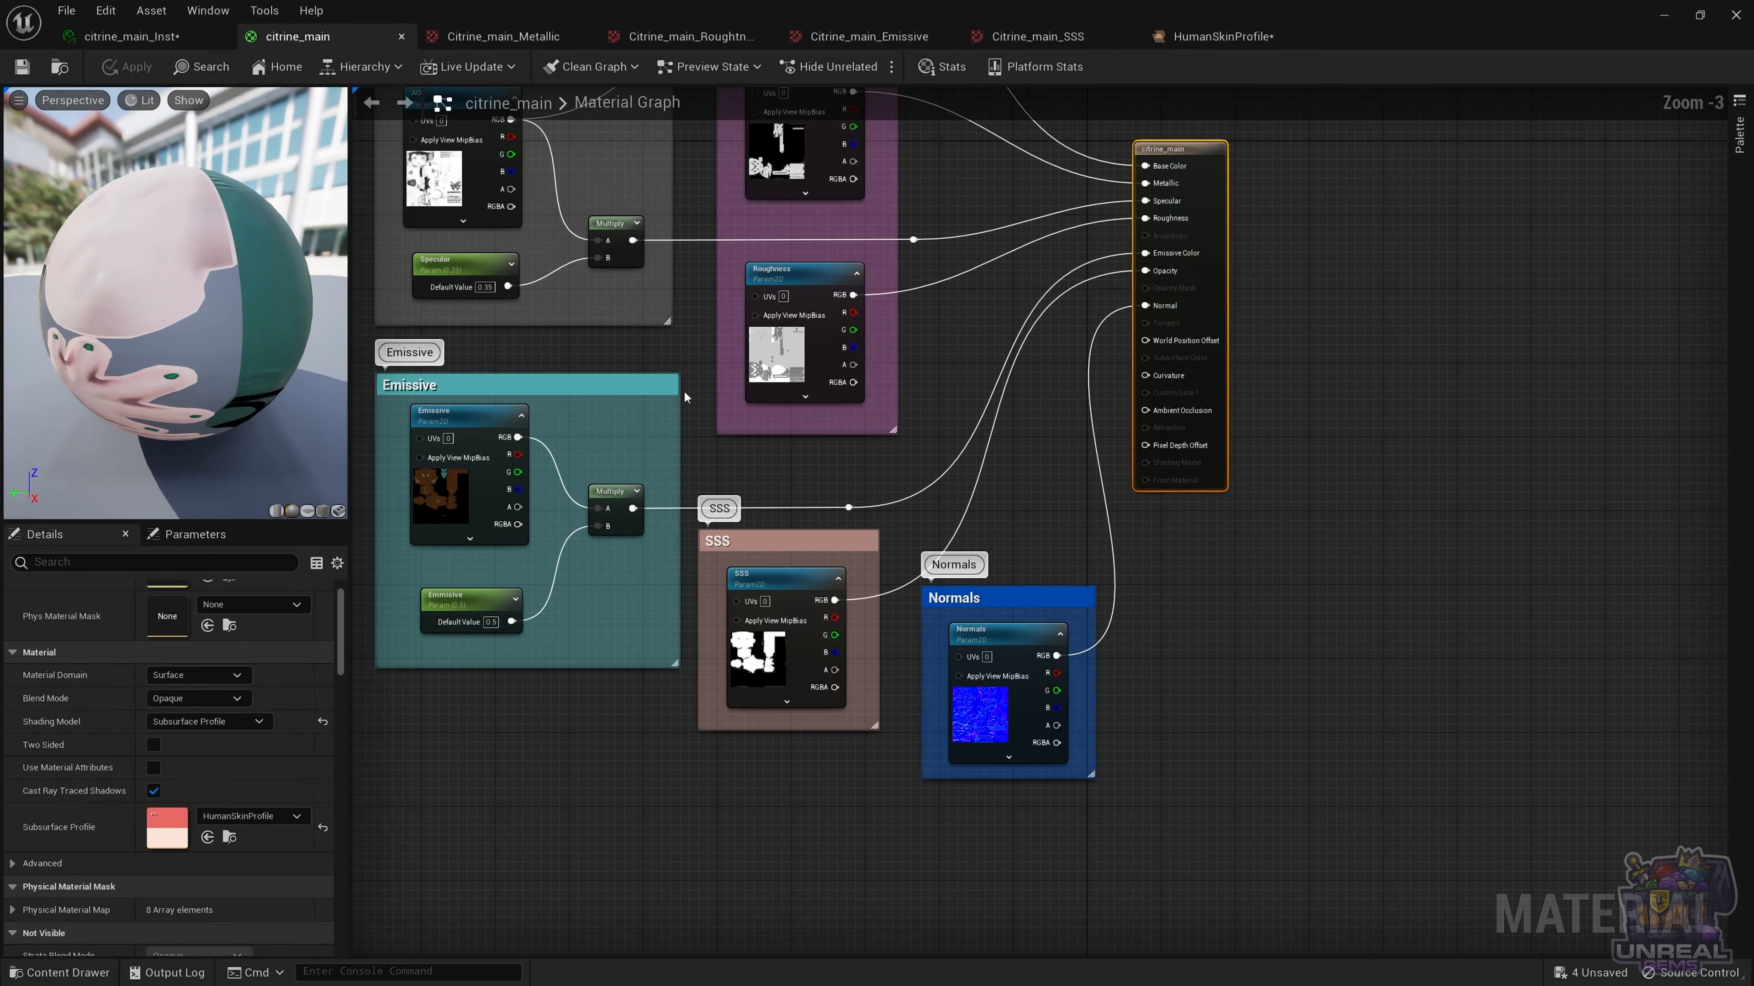
pyautogui.moveTo(683, 360); pyautogui.dragTo(747, 616, button='right')
pyautogui.scroll(-1, 747, 616)
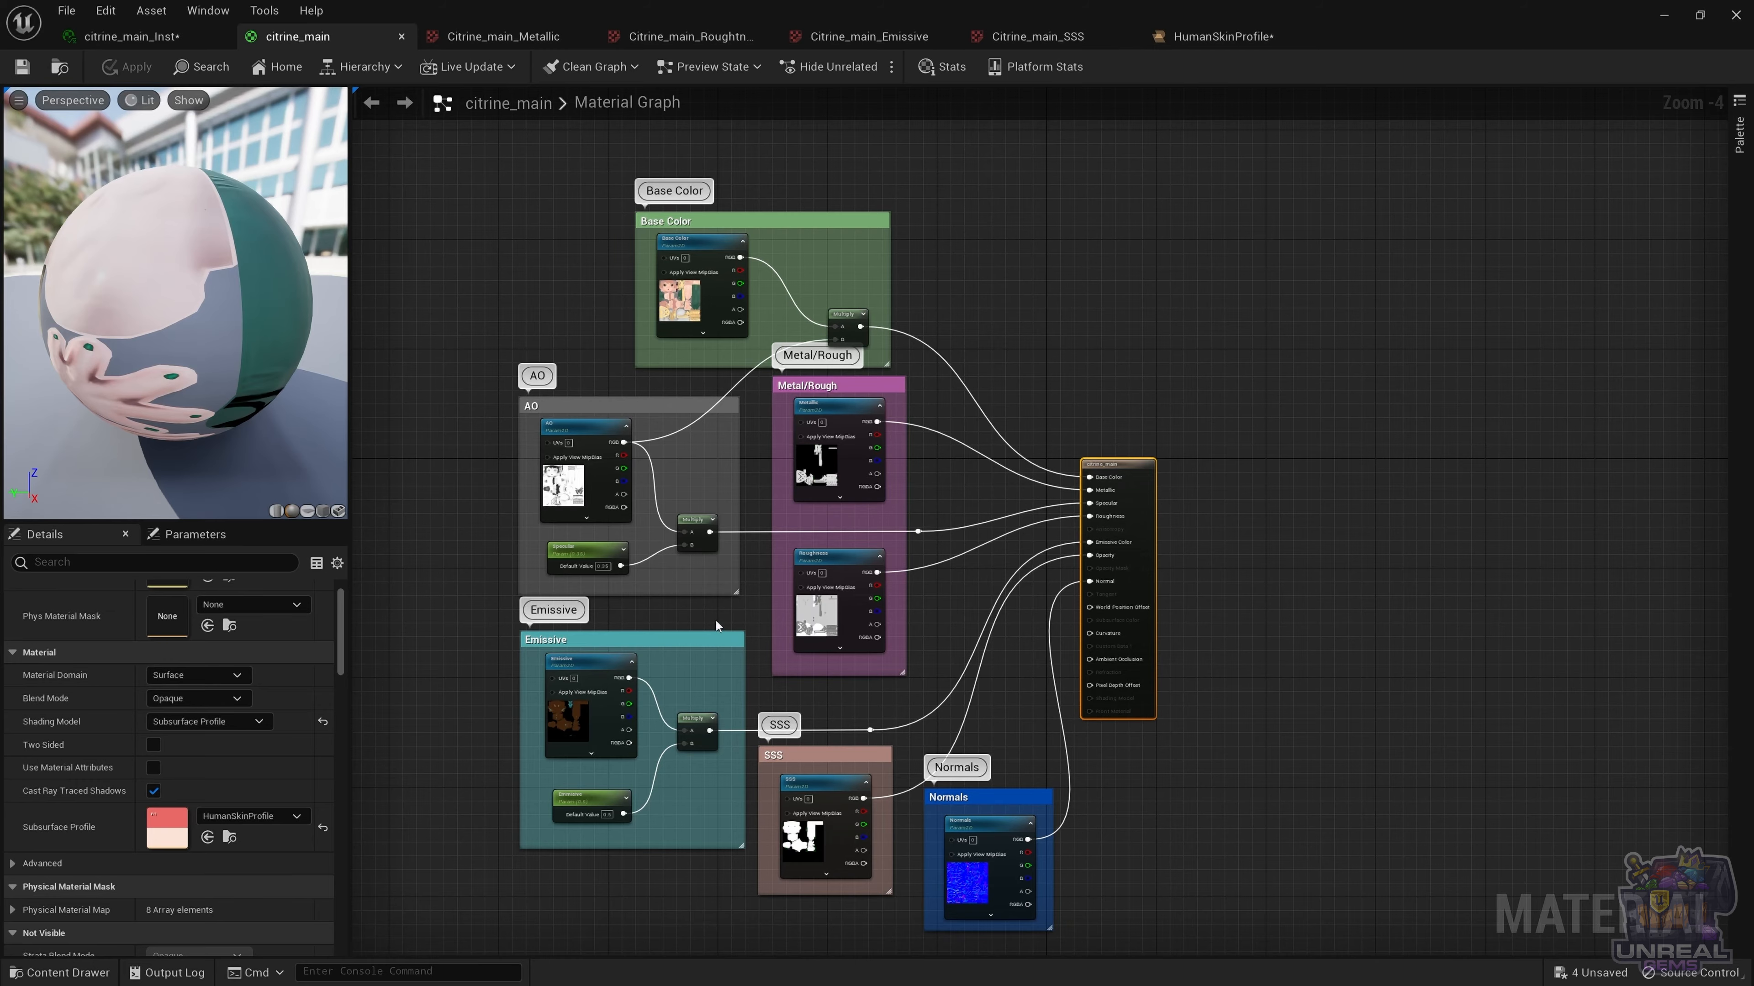
pyautogui.moveTo(715, 621); pyautogui.dragTo(724, 591, button='right')
pyautogui.scroll(2, 723, 587)
pyautogui.scroll(-1, 746, 574)
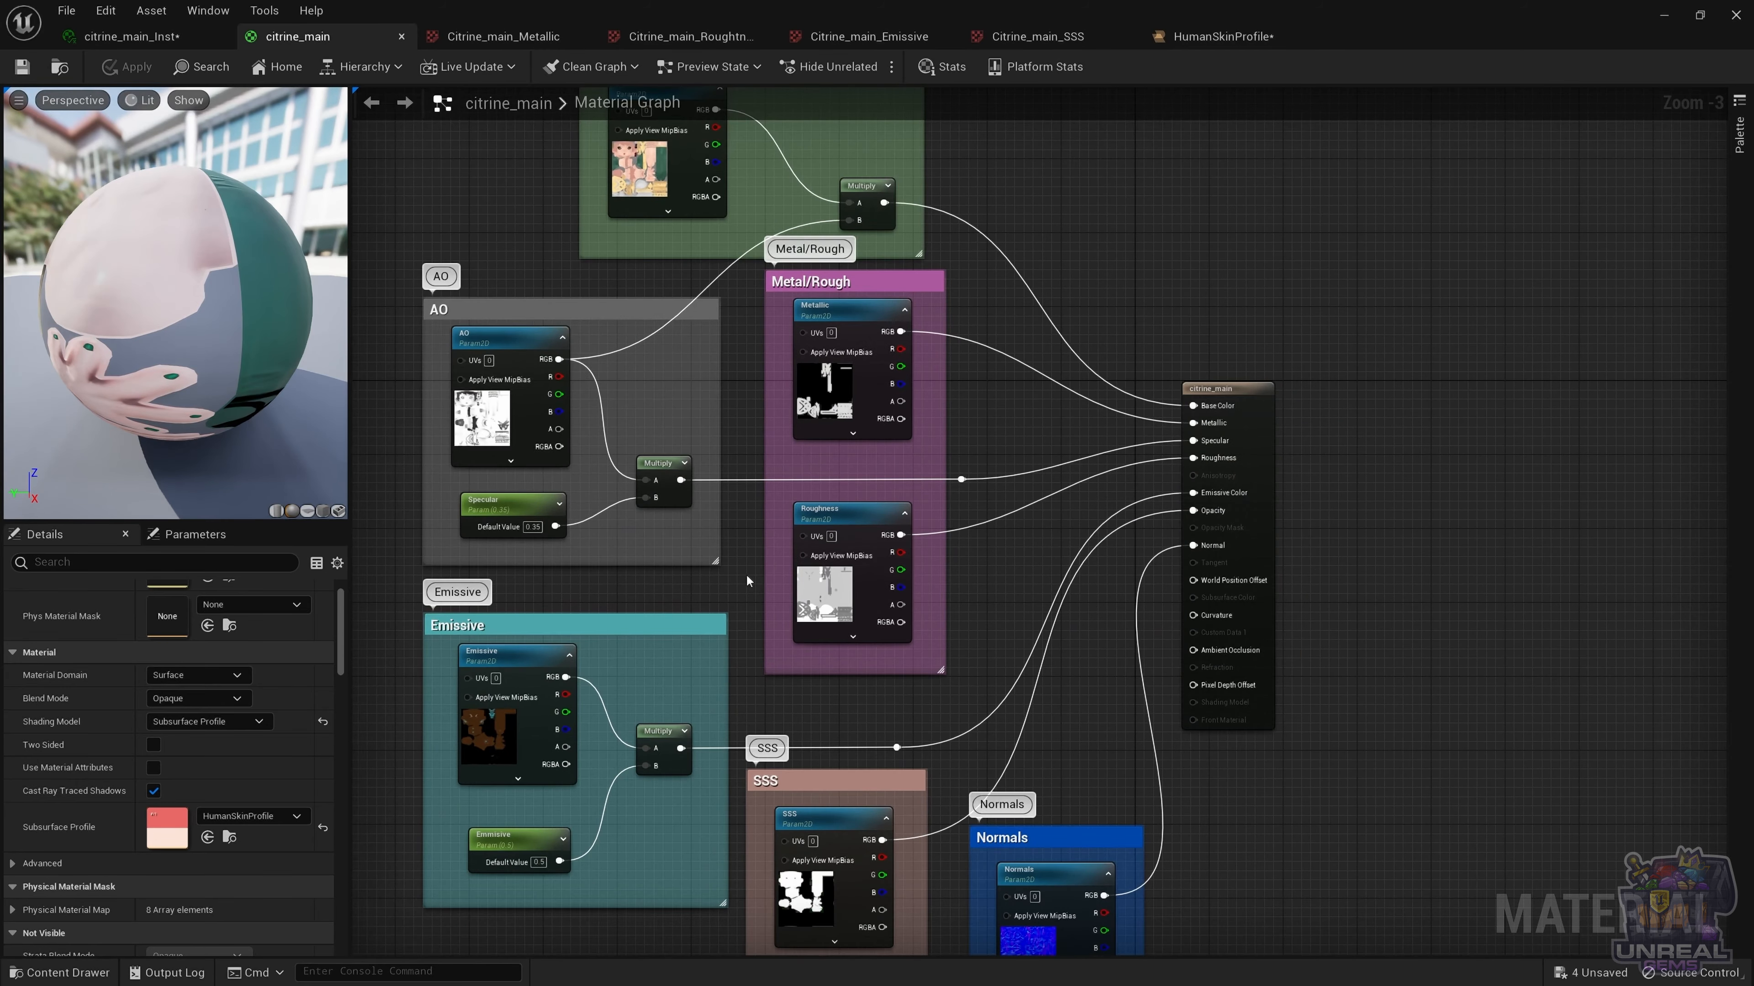